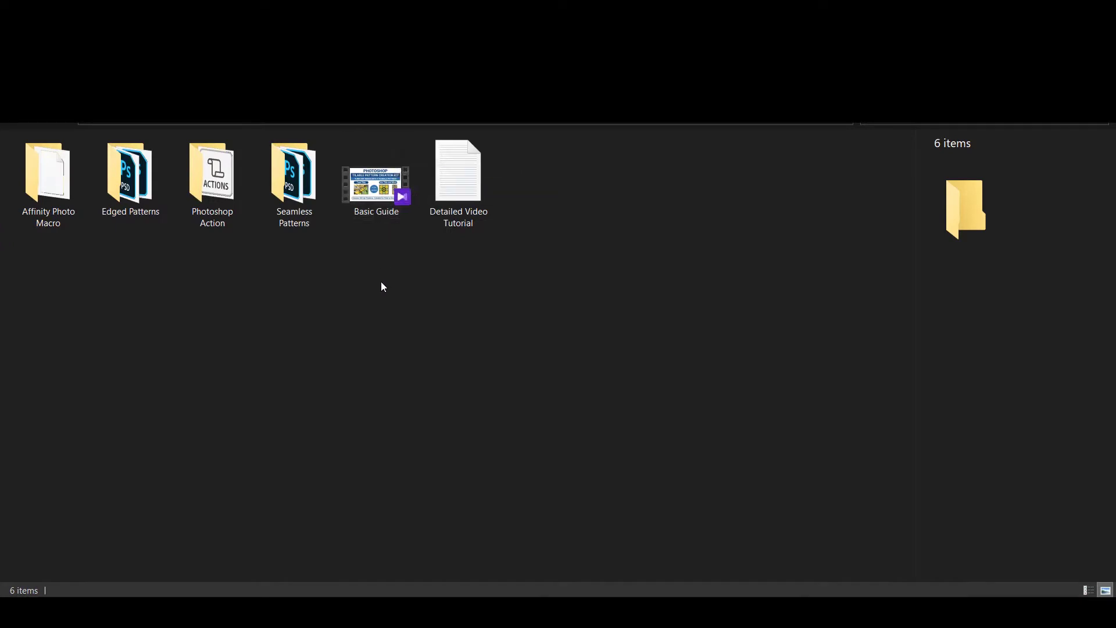
Step: Open the Honeycomb PSD template from the Seamless Patterns folder in Photoshop
mouse_move(437, 205)
double_click(301, 198)
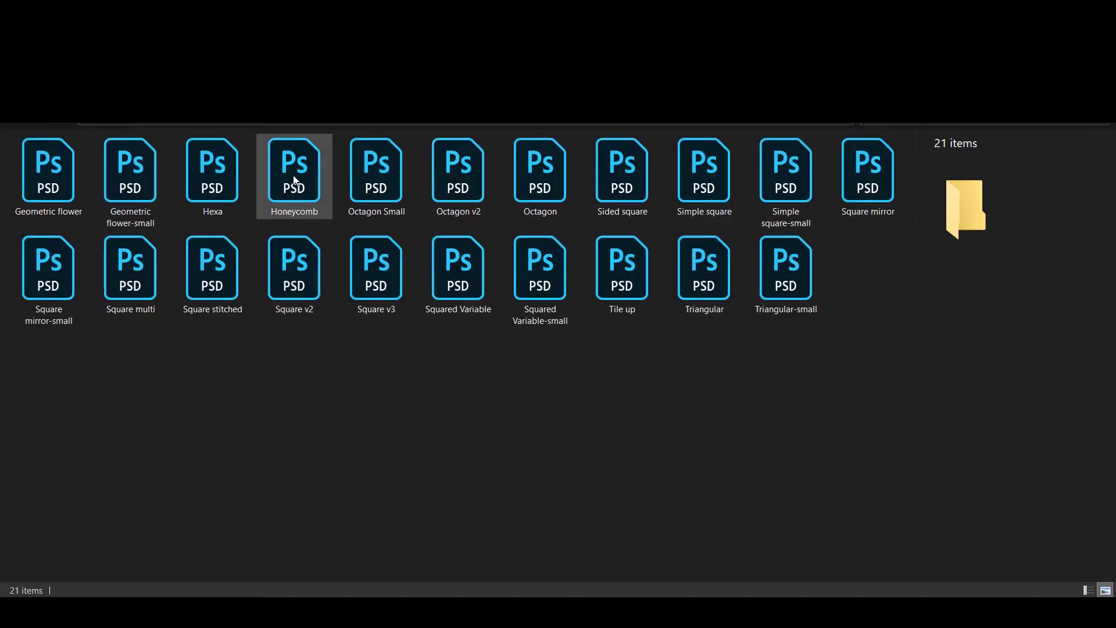
double_click(295, 185)
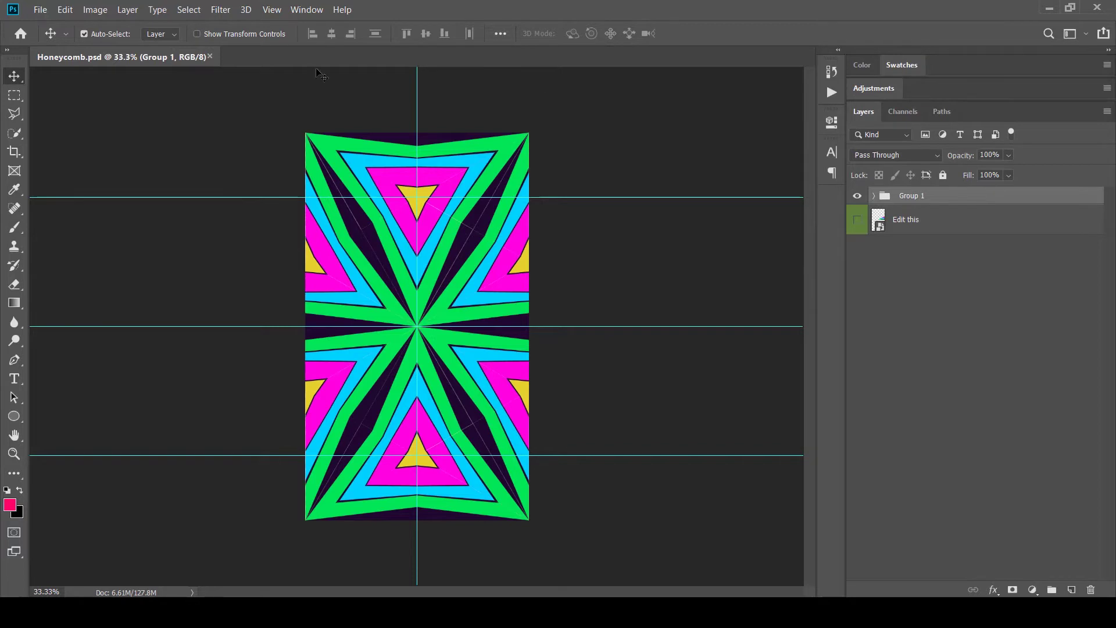
Step: Load the Pattern Action set into the available Photoshop actions
click(306, 9)
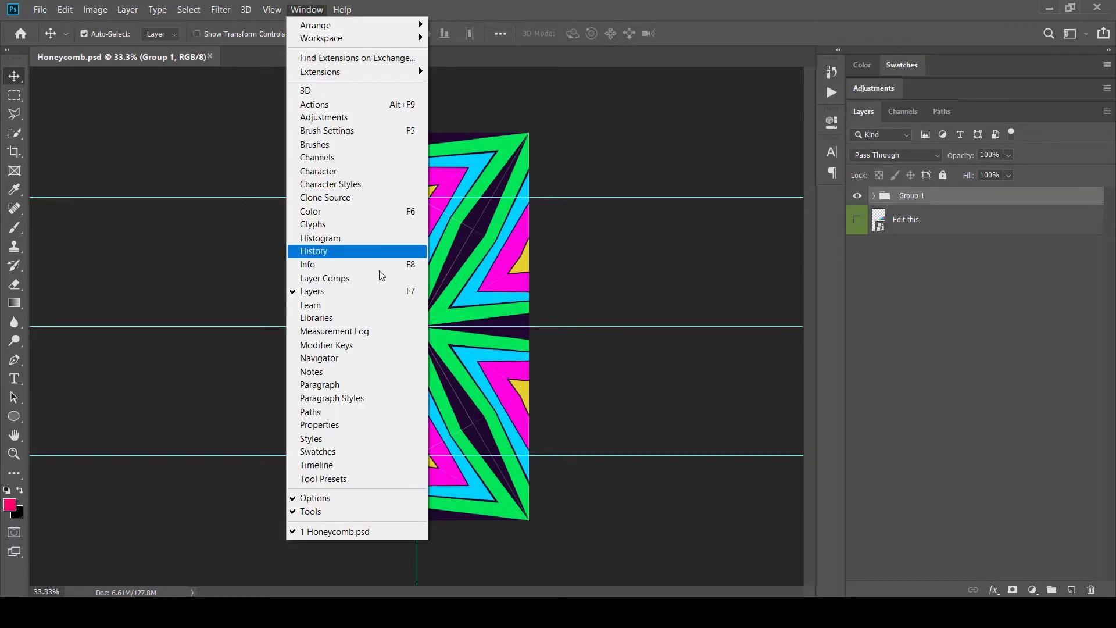
click(340, 107)
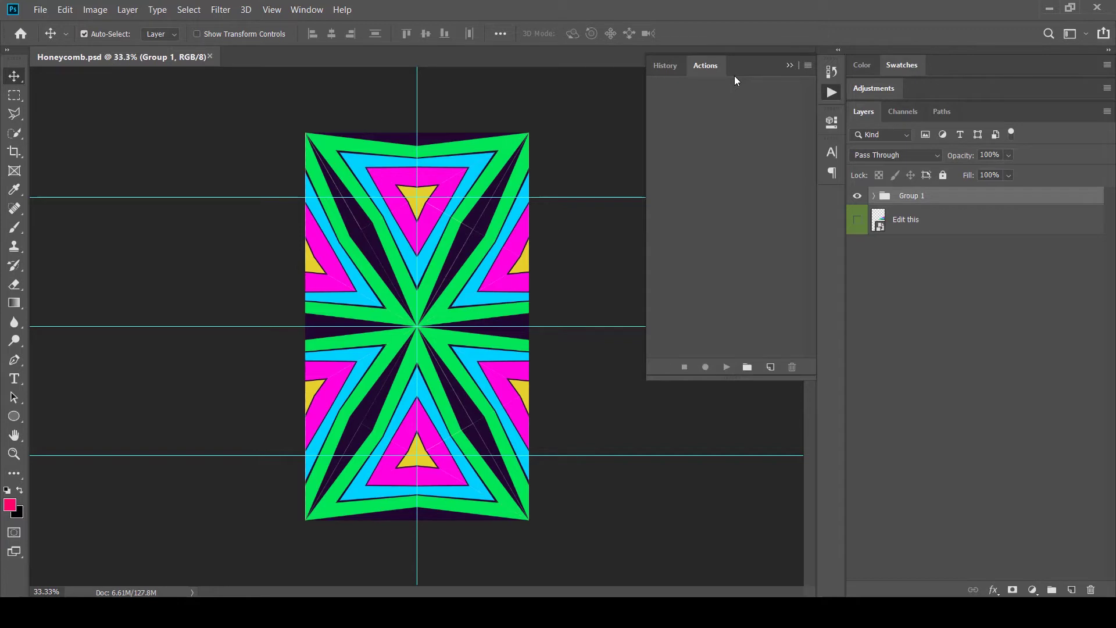
click(807, 66)
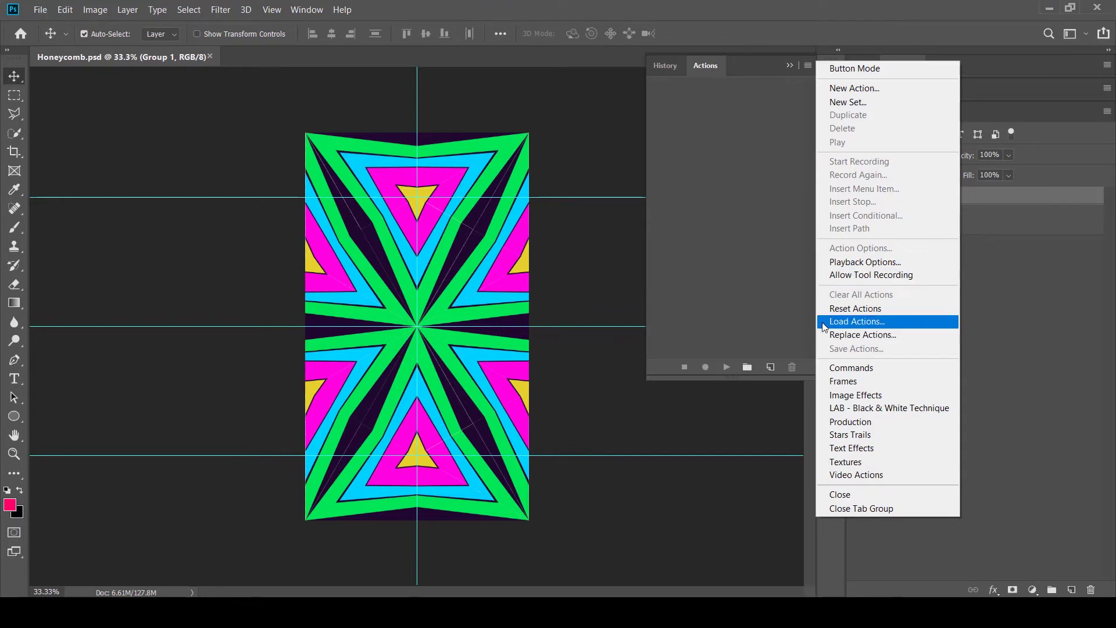
click(815, 319)
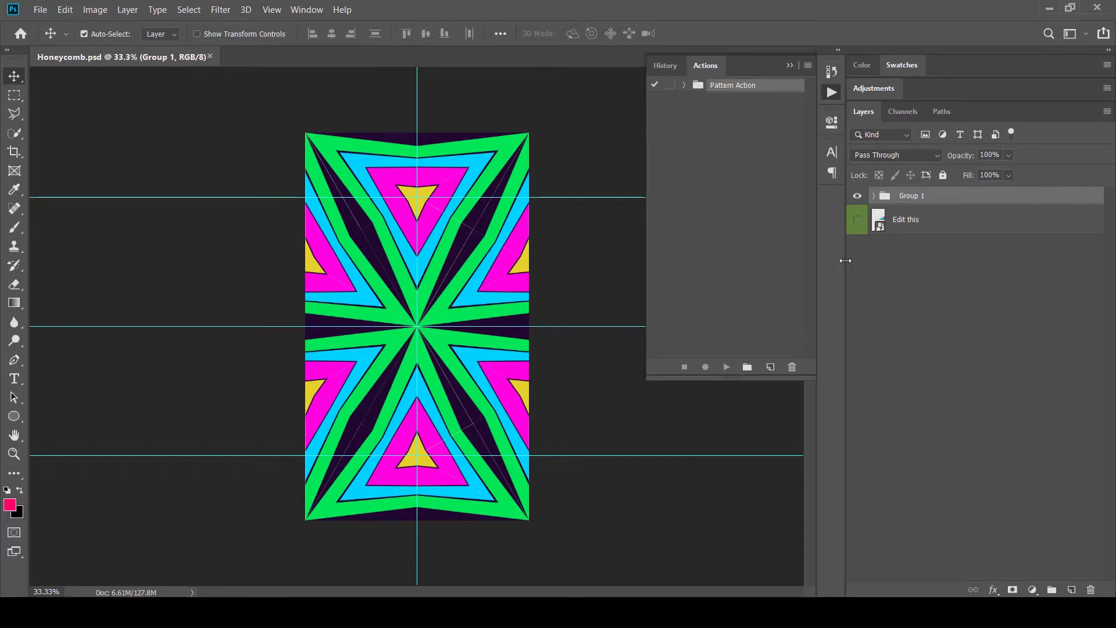
Step: Paste the flower artwork into the "Edit this" smart object, inside the "Place image inside this" group above "Delete this"
key(alt+bracketleft)
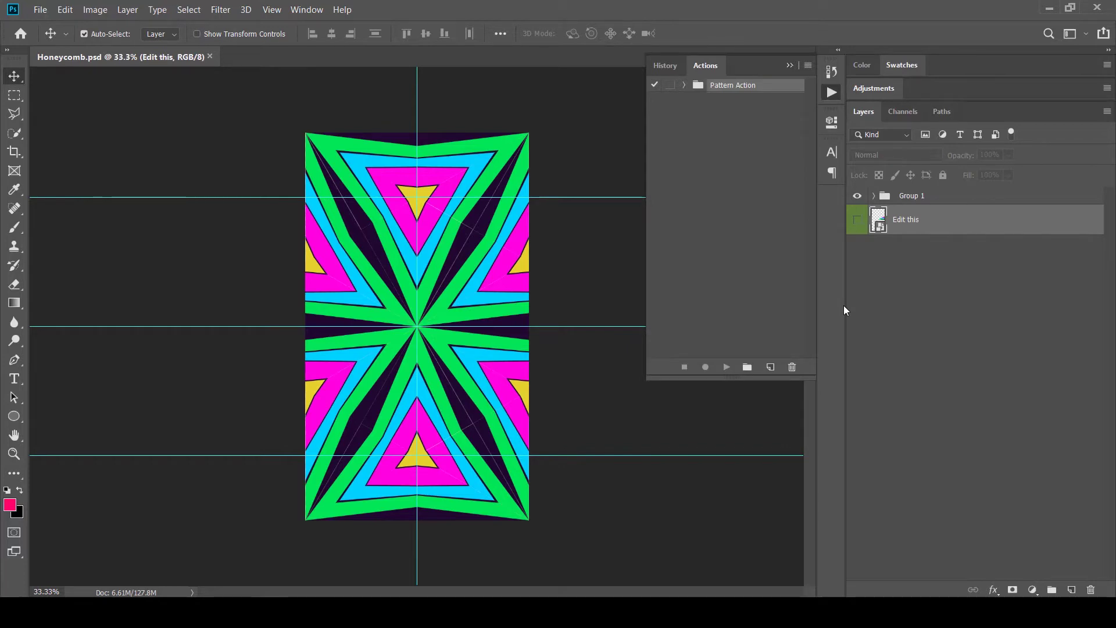
click(831, 92)
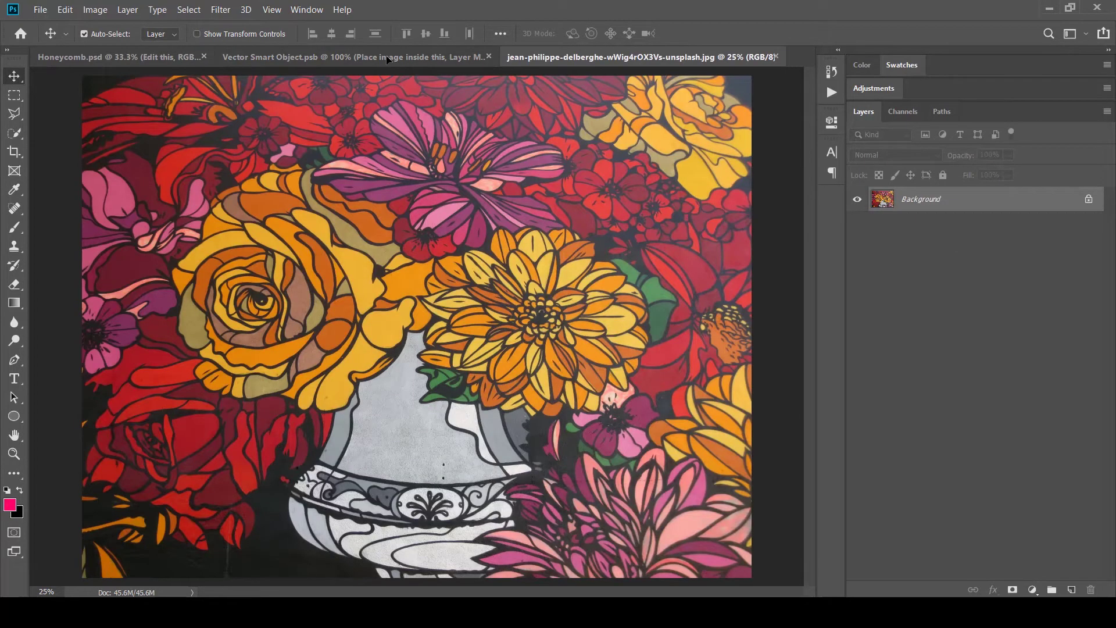
click(387, 59)
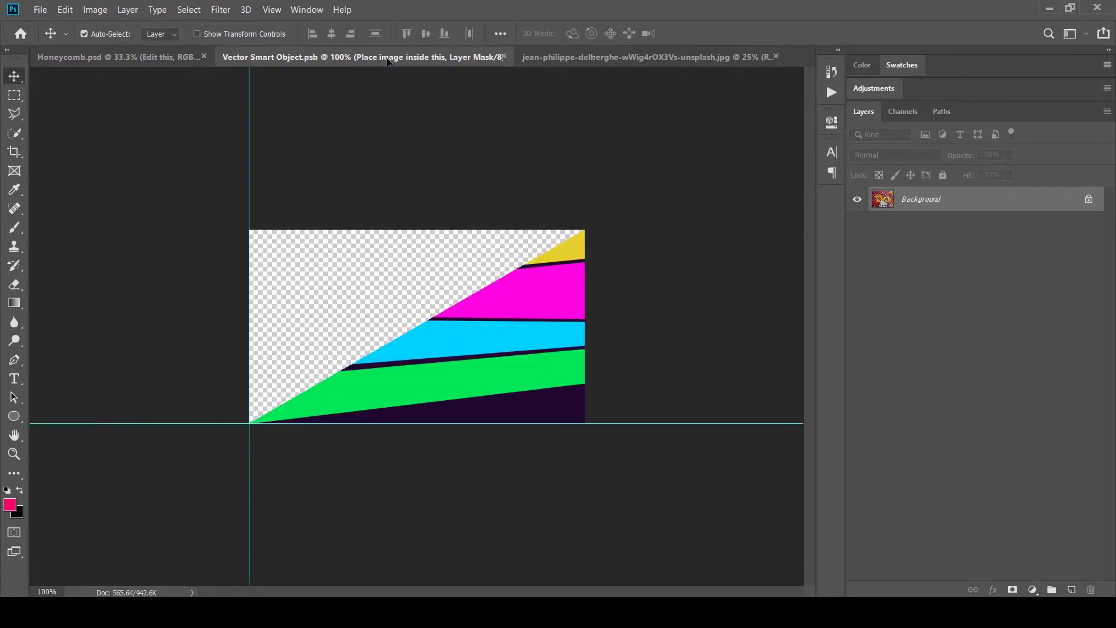
key(ctrl+v)
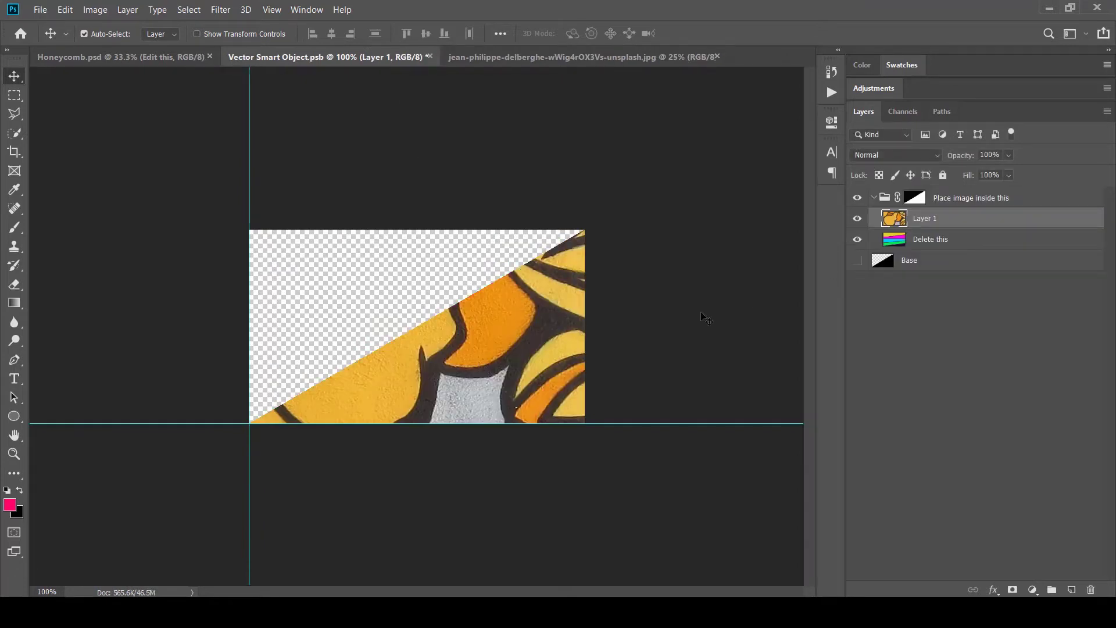
Step: Scale the pasted flower image to about 51% and position it so yellow petals and red flowers fill the triangular mask
scroll(453, 404, down, 3)
scroll(457, 408, down, 2)
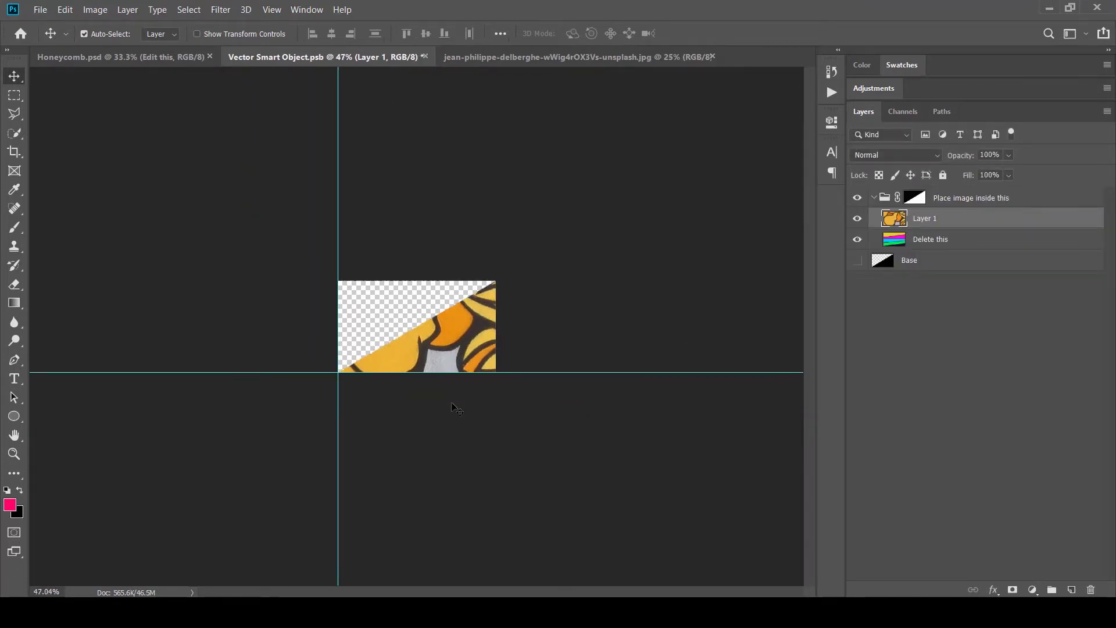
key(ctrl+t)
scroll(456, 407, down, 4)
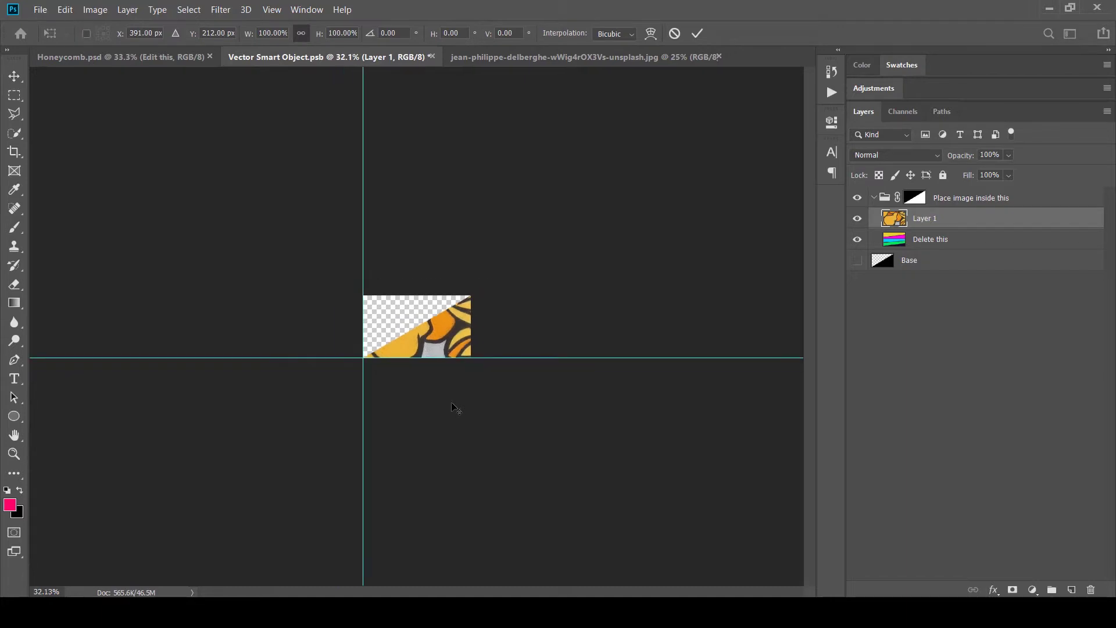
drag(722, 554, 503, 352)
drag(374, 292, 482, 430)
key(ctrl+0)
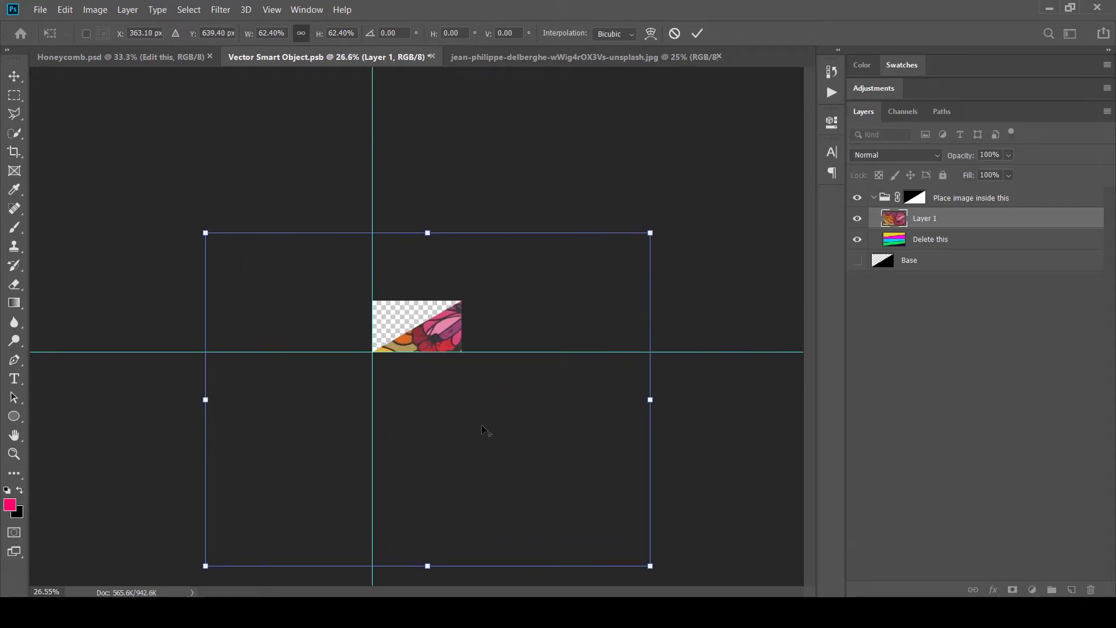
drag(654, 571, 584, 500)
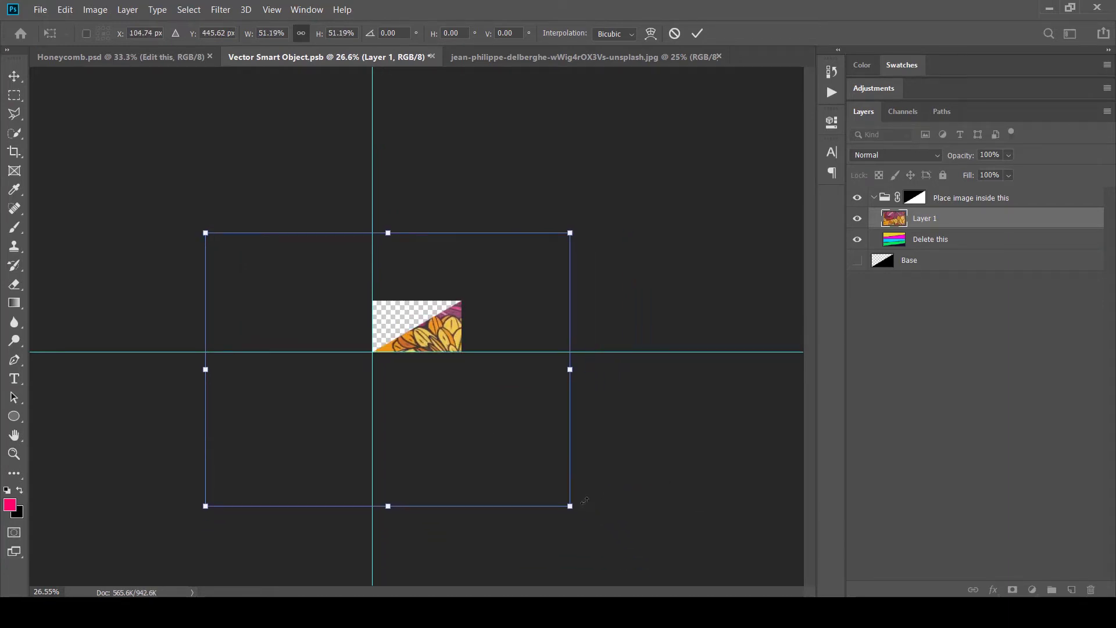
drag(440, 349, 409, 367)
key(ctrl+plus)
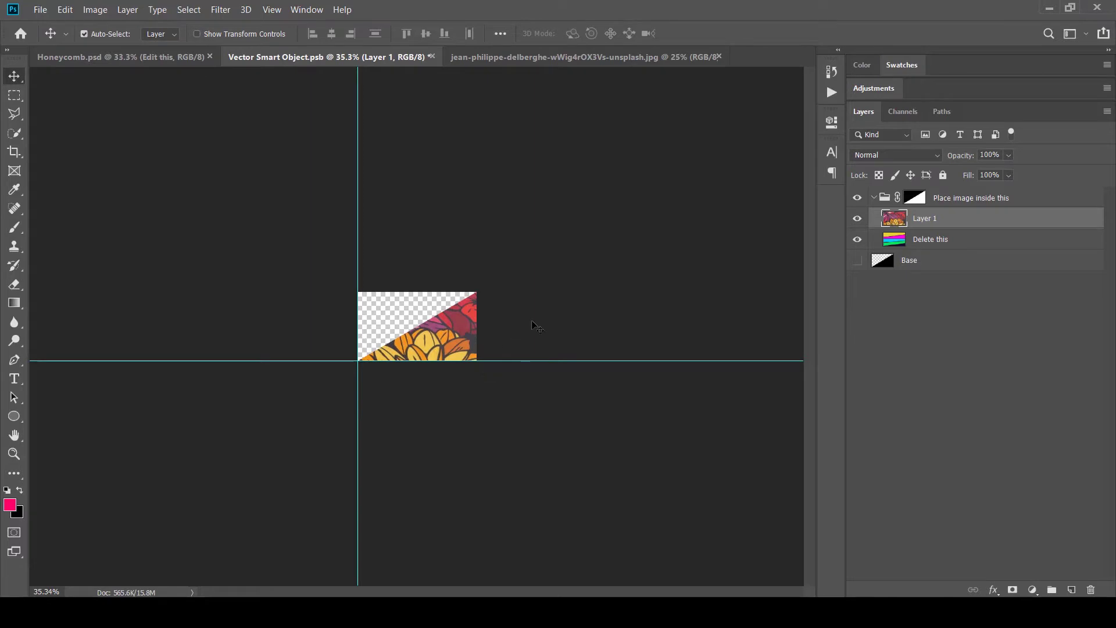
Step: Hide the "Delete this" layer, save the smart object and return to Honeycomb.psd
click(856, 239)
key(ctrl)
key(ctrl+s)
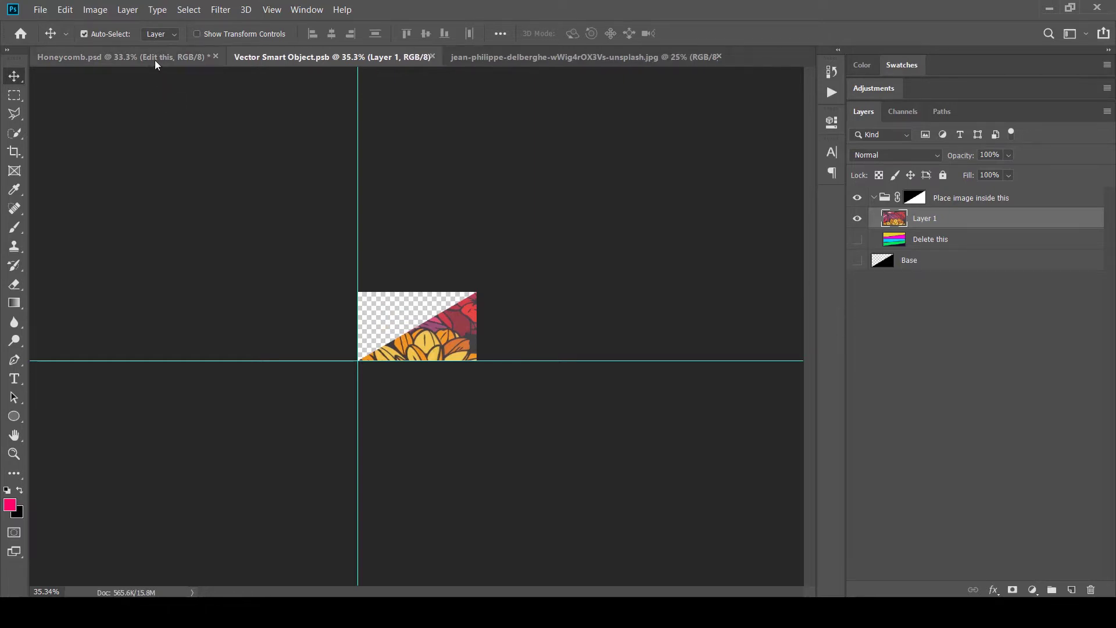
click(148, 57)
key(ctrl)
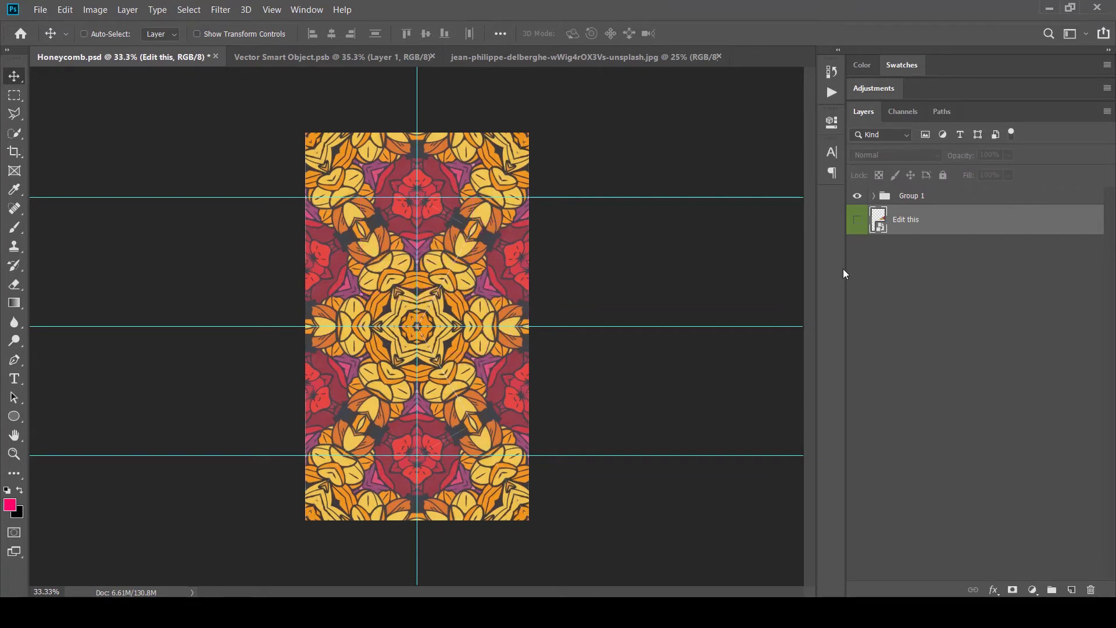
Step: Hide the guides in Honeycomb.psd and compare the pattern with its smart object source
key(ctrl+semicolon)
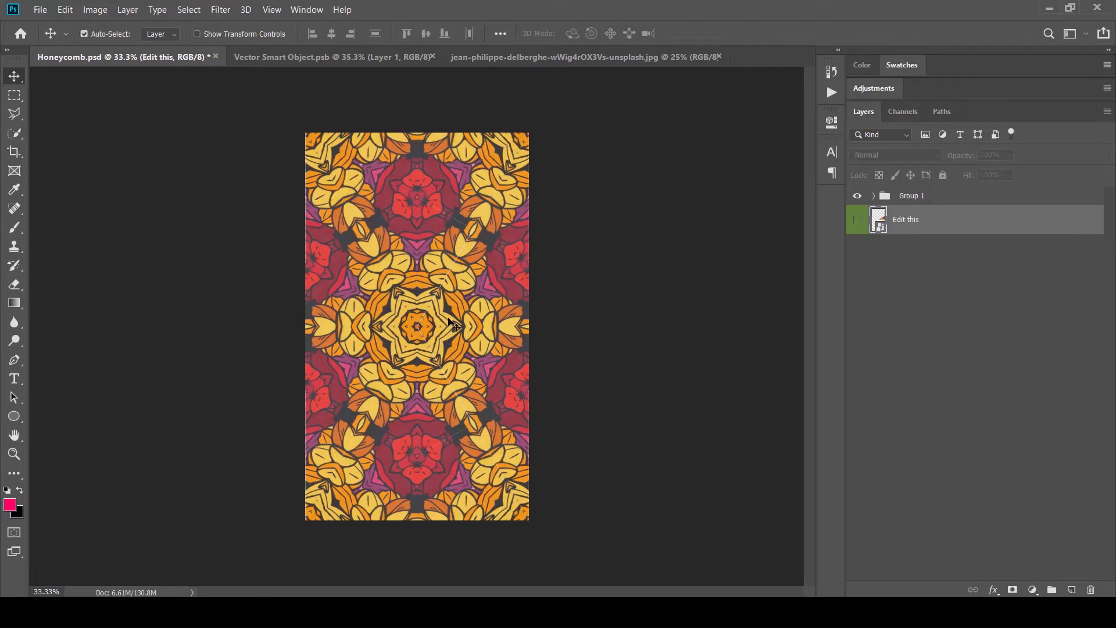
scroll(451, 323, up, 3)
scroll(451, 323, down, 2)
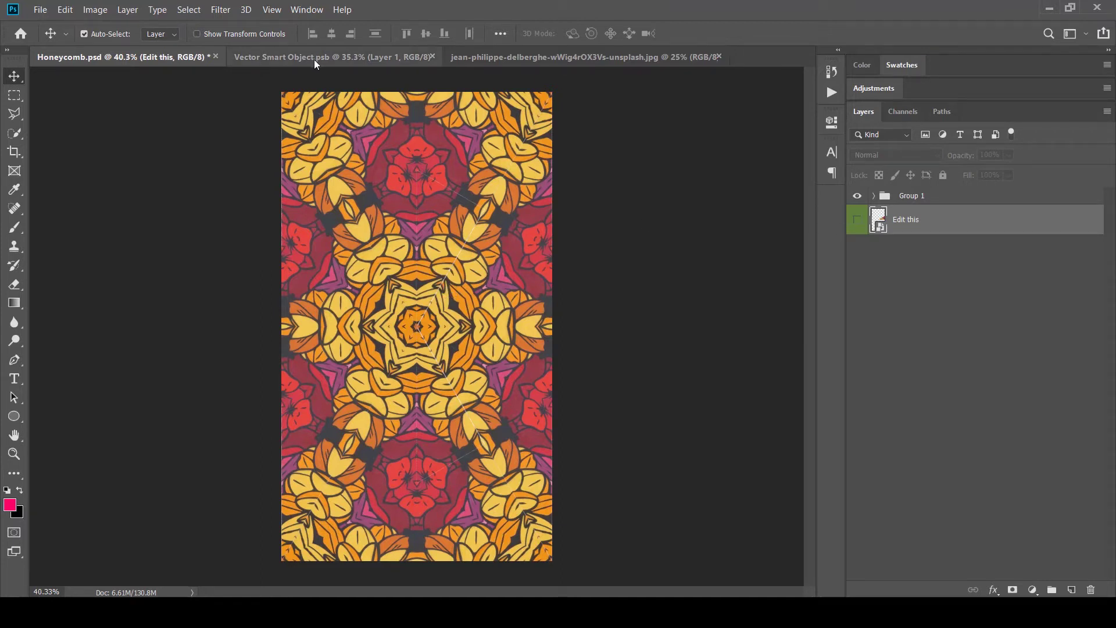
click(350, 53)
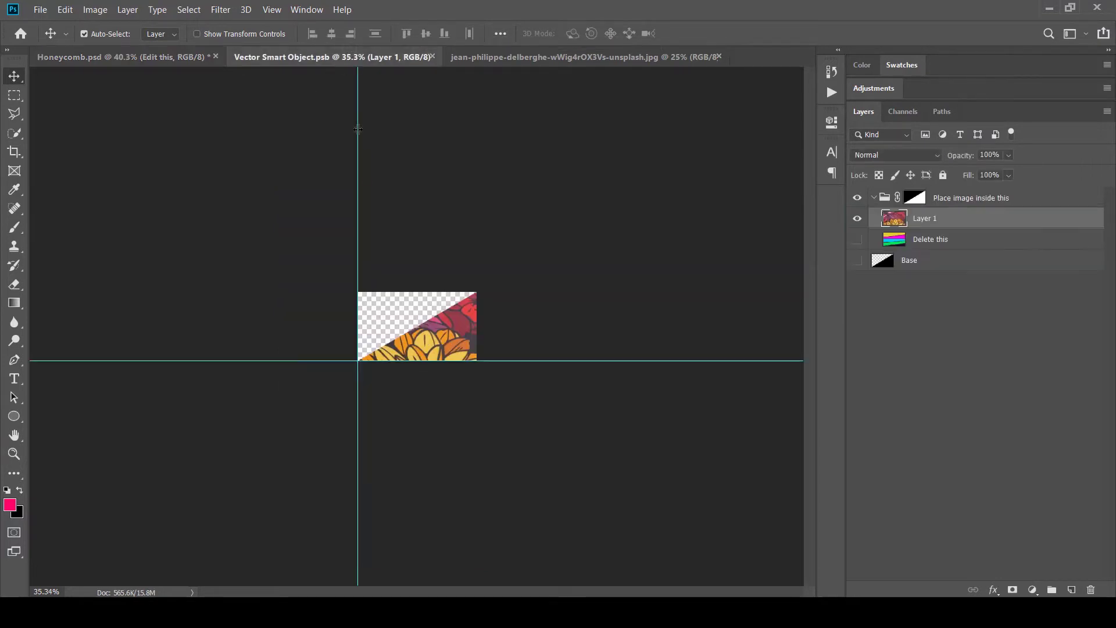
click(172, 56)
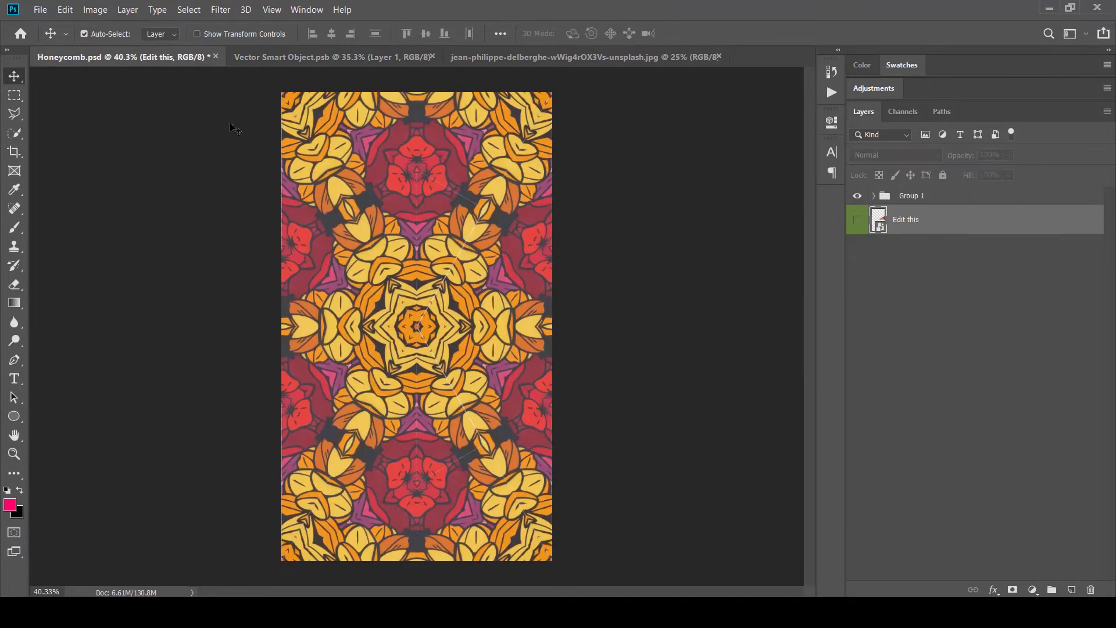
Step: Add a Hue/Saturation adjustment above the pattern with Hue +3, Saturation +33 and Lightness -12, and compare before and after
click(781, 259)
click(1032, 589)
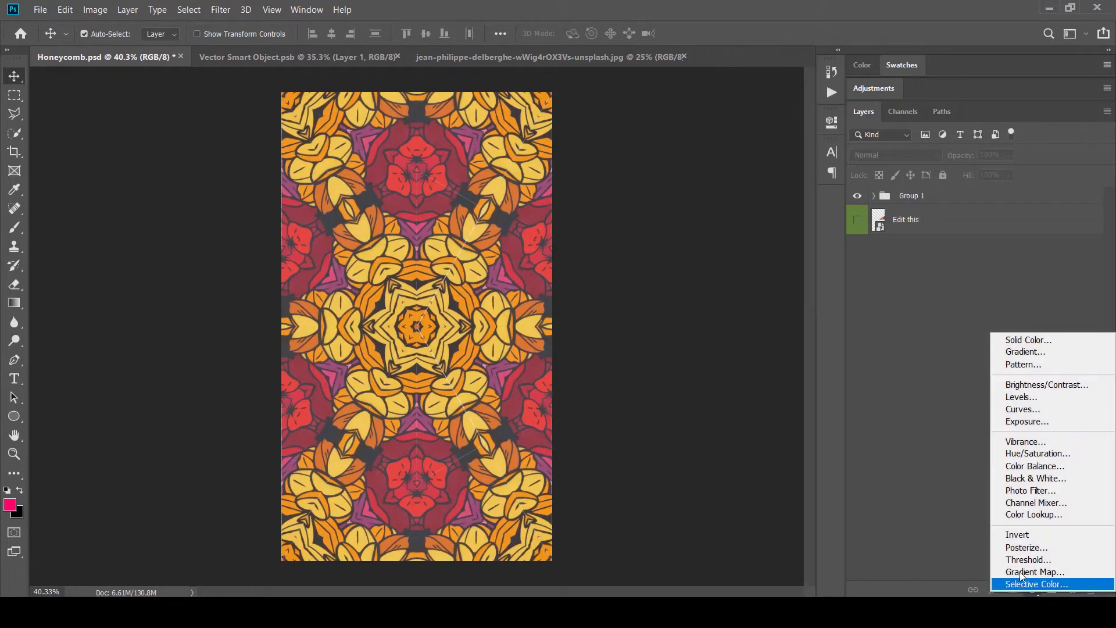
click(1013, 453)
drag(707, 247, 698, 277)
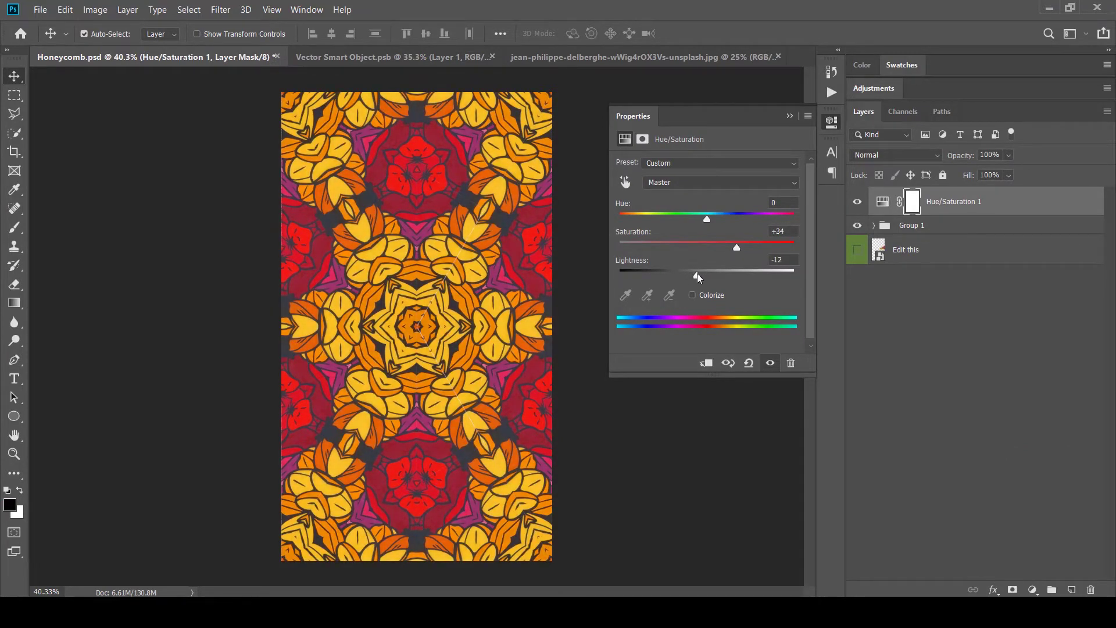
drag(736, 248, 736, 248)
mouse_move(707, 219)
mouse_down()
mouse_move(614, 229)
mouse_move(828, 229)
mouse_move(712, 233)
mouse_up()
click(857, 202)
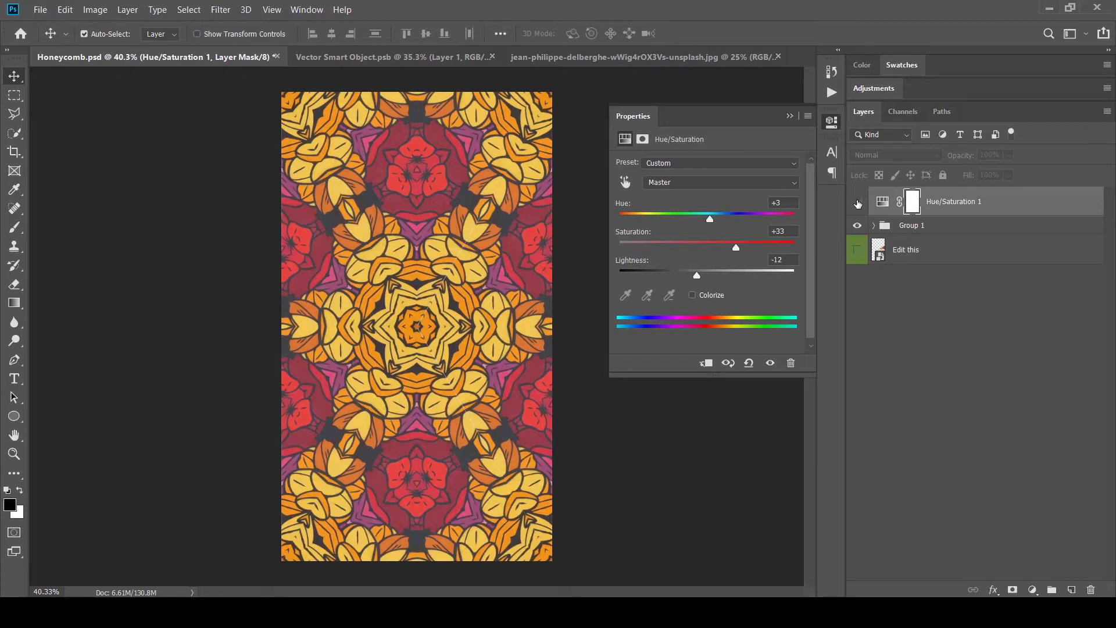
click(857, 203)
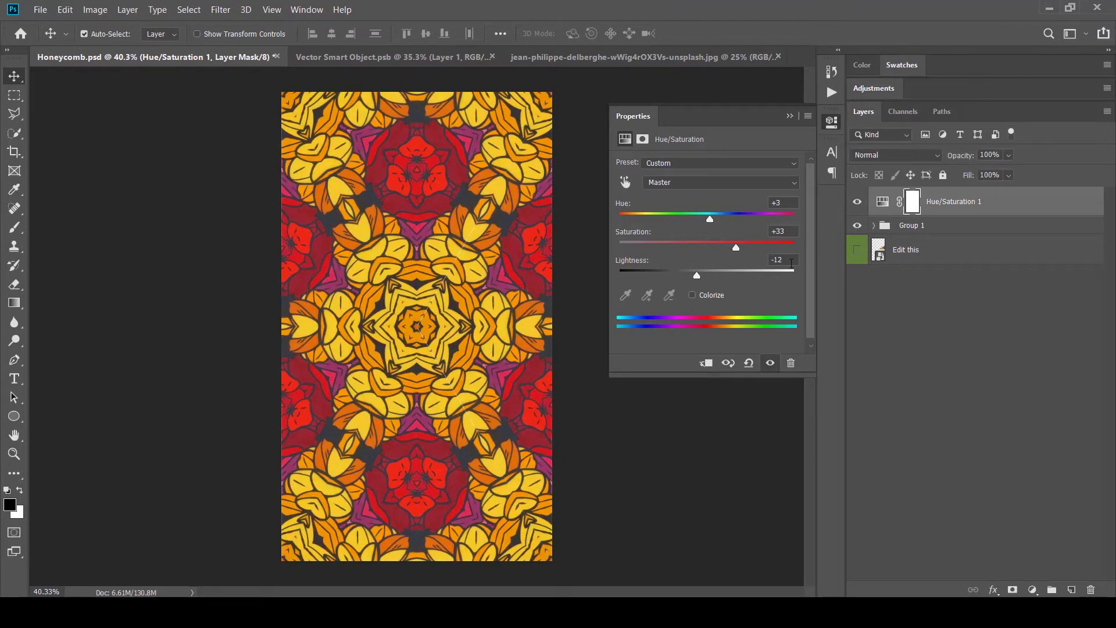
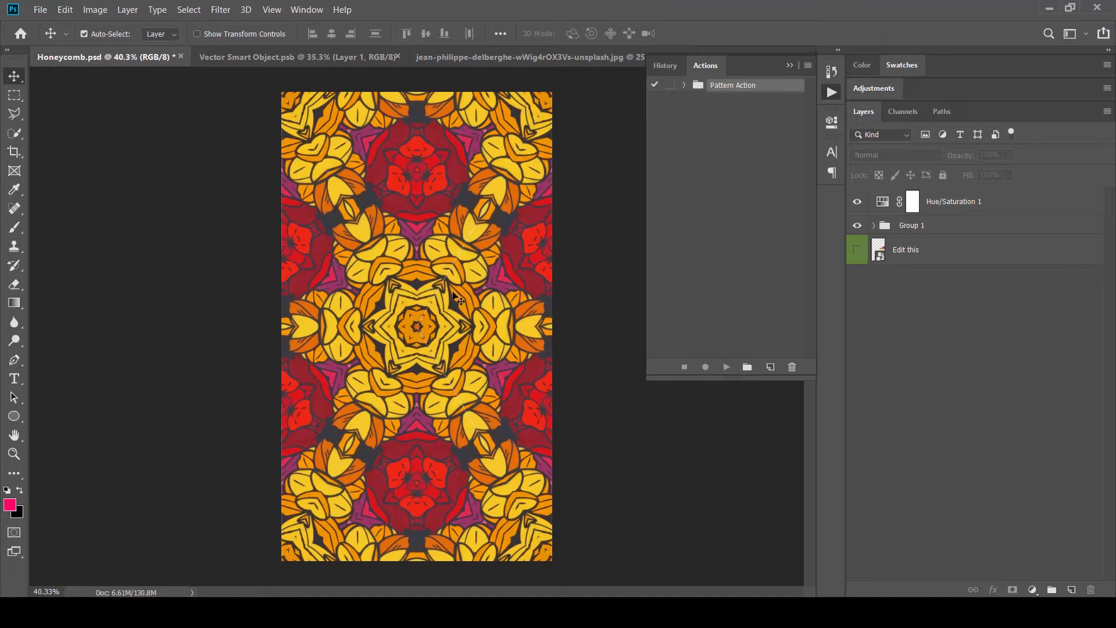
Step: Examine the joins between the mirrored pattern segments up close for thin seam lines
scroll(454, 290, up, 10)
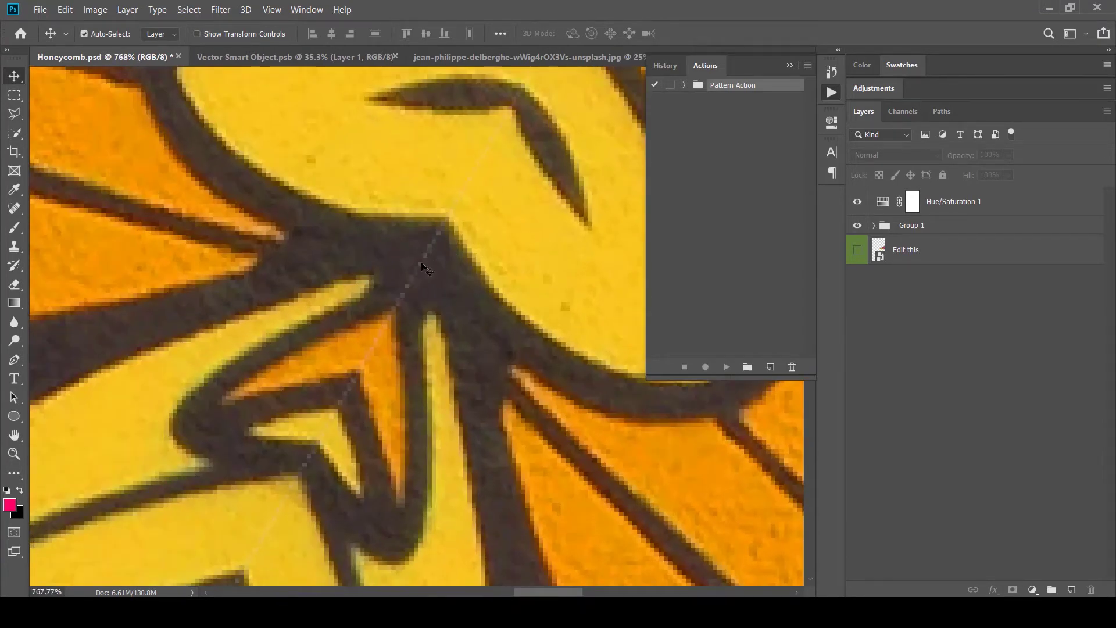
scroll(430, 265, down, 3)
scroll(405, 303, down, 4)
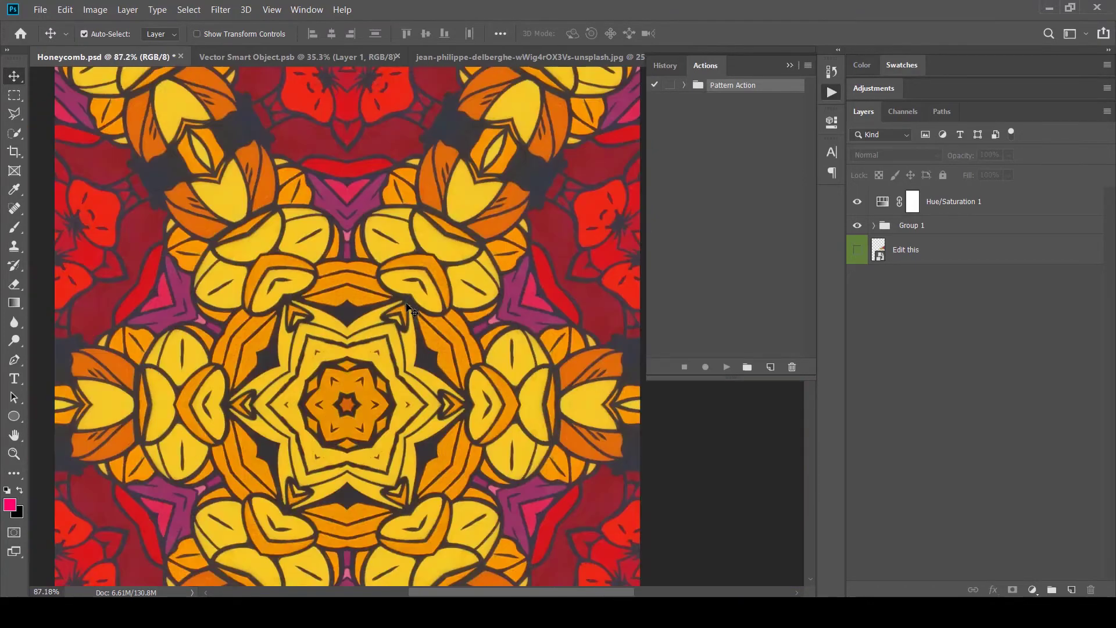
scroll(355, 525, down, 3)
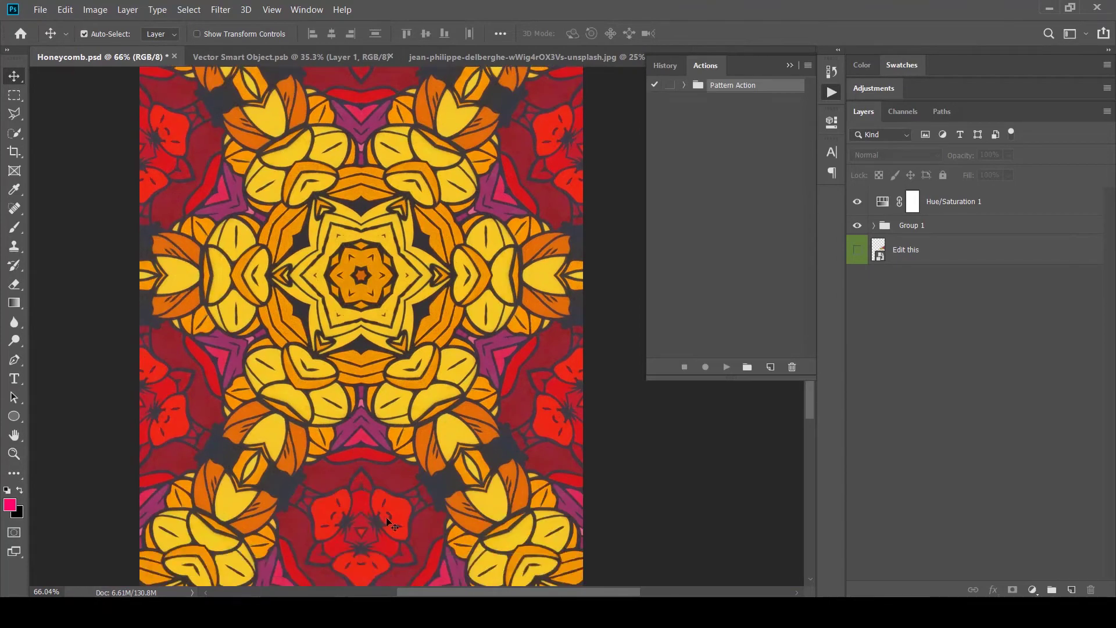
scroll(499, 463, up, 4)
scroll(500, 464, up, 6)
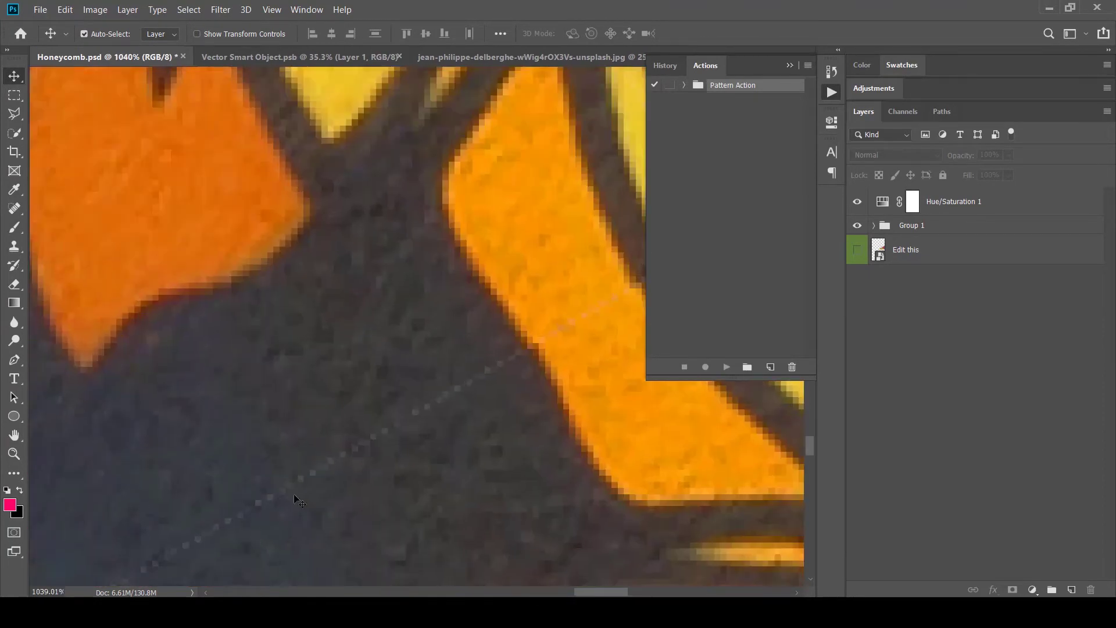
scroll(333, 468, down, 8)
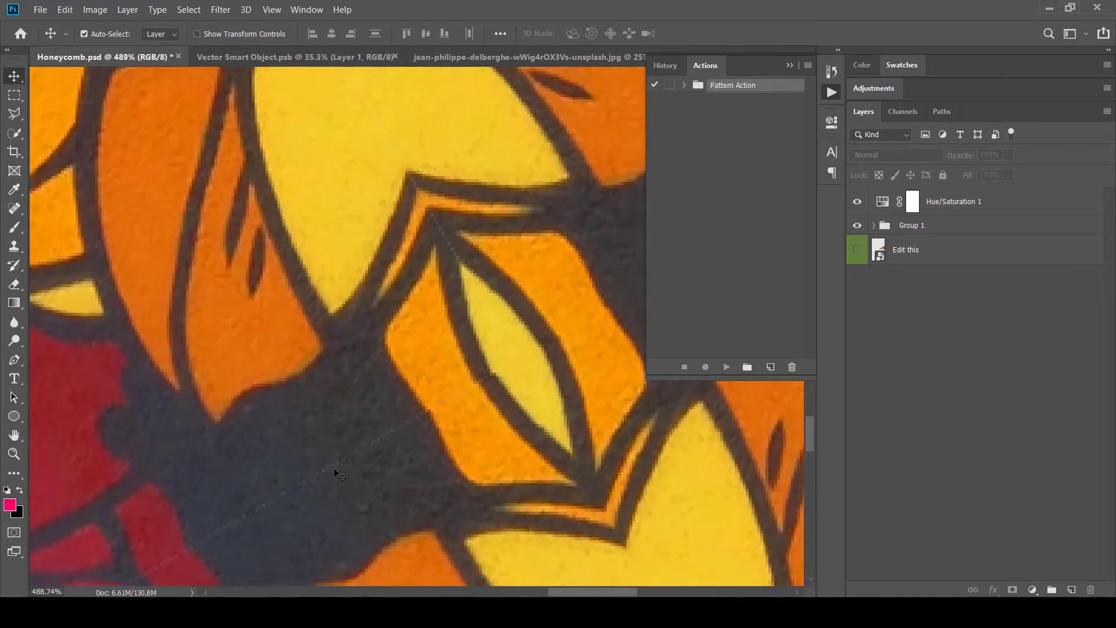
scroll(334, 469, down, 4)
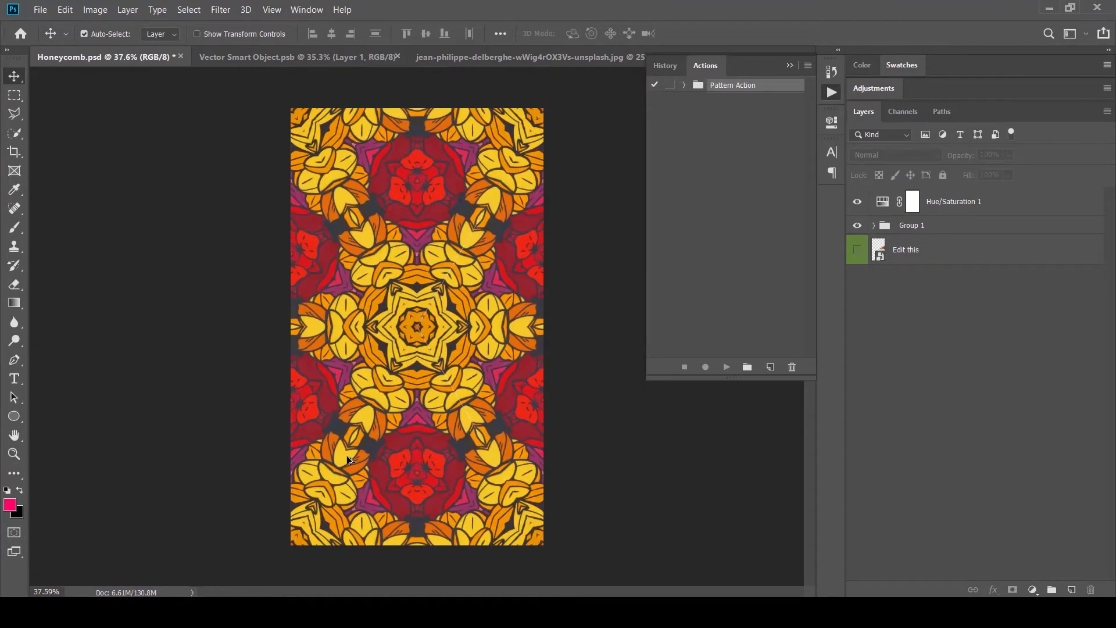
Step: Run the Finalize Pattern action from the Pattern Action set and check the pattern's joins up close
click(684, 86)
click(720, 100)
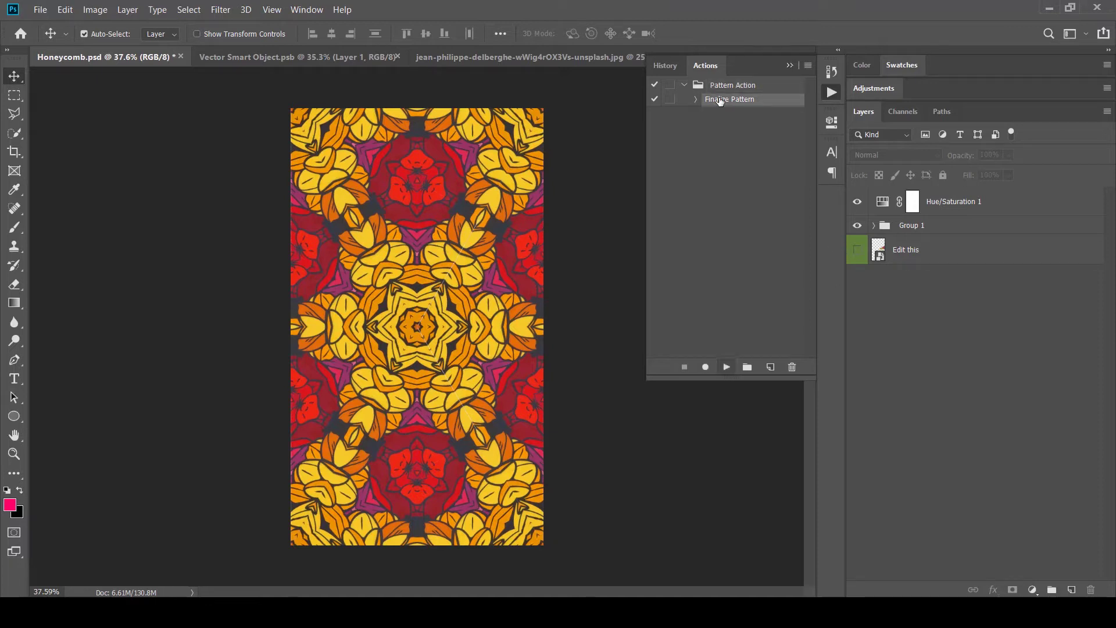
click(726, 366)
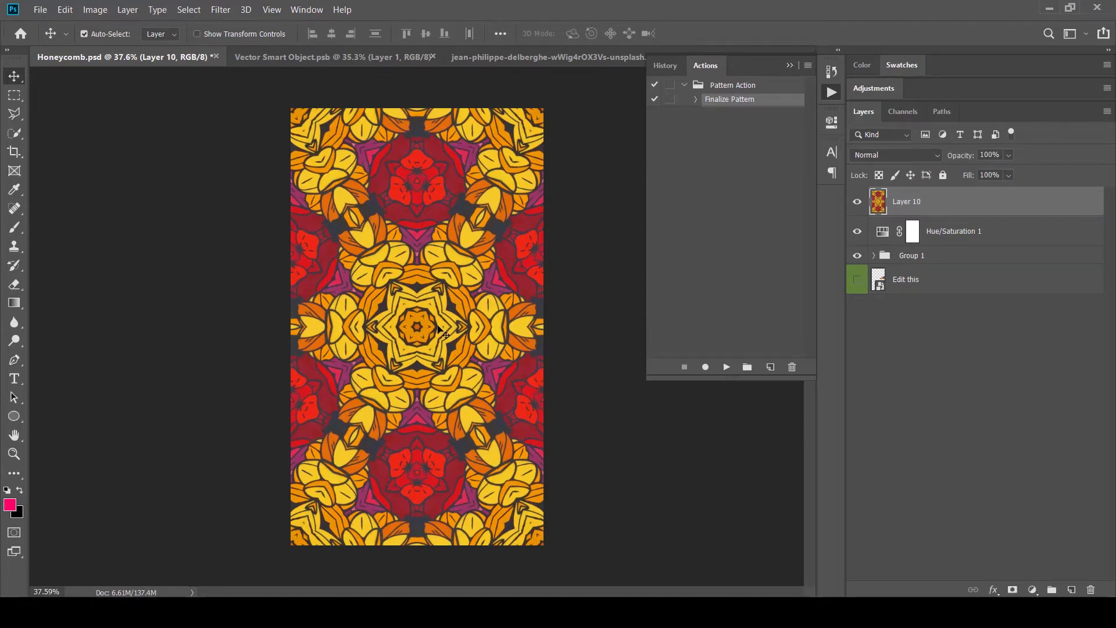
alt+scroll(439, 331, up, 8)
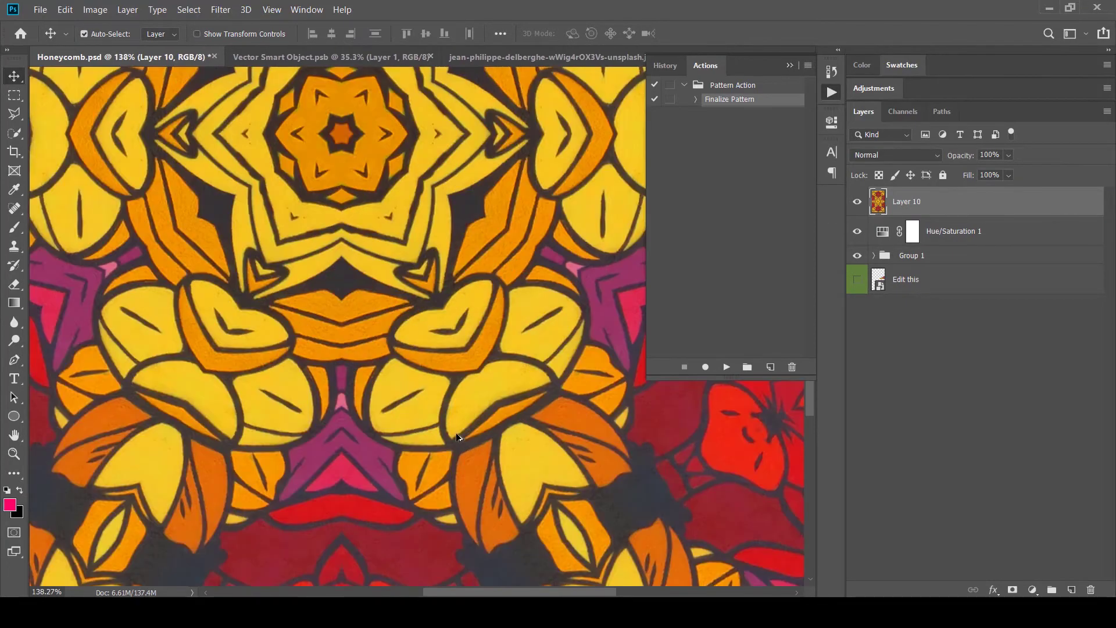
Step: Open the phone case template's artwork smart object and leave none of its layers selected
alt+scroll(459, 435, down, 8)
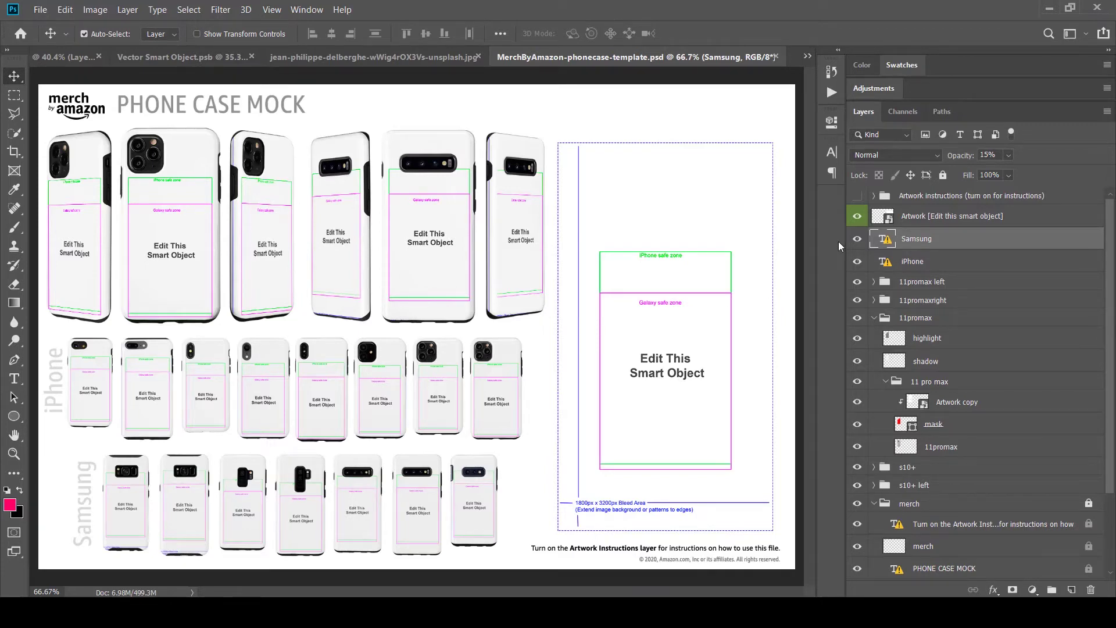
double_click(882, 216)
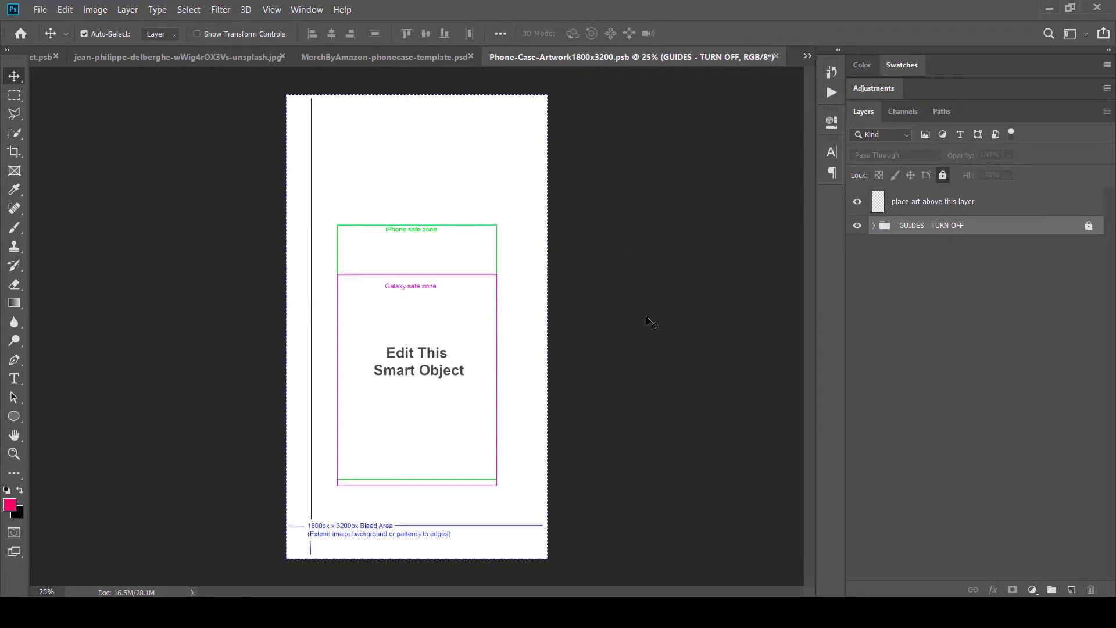
click(920, 298)
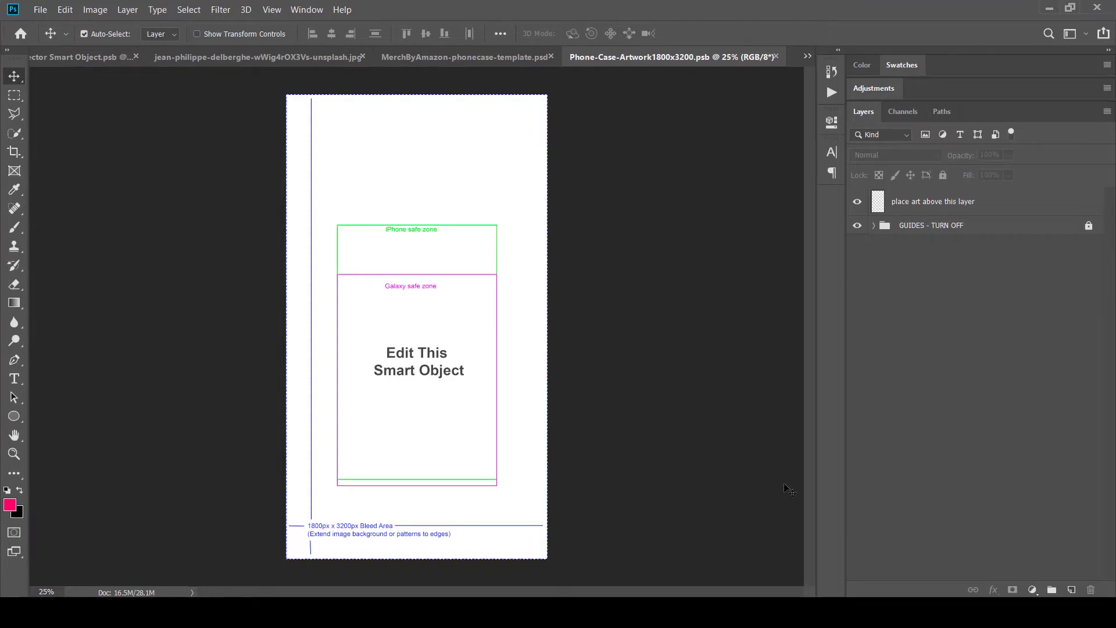
Step: Add a Pattern fill layer with the floral pattern at 100% scale, and reposition it to centre a yellow star flower on the case
click(1032, 589)
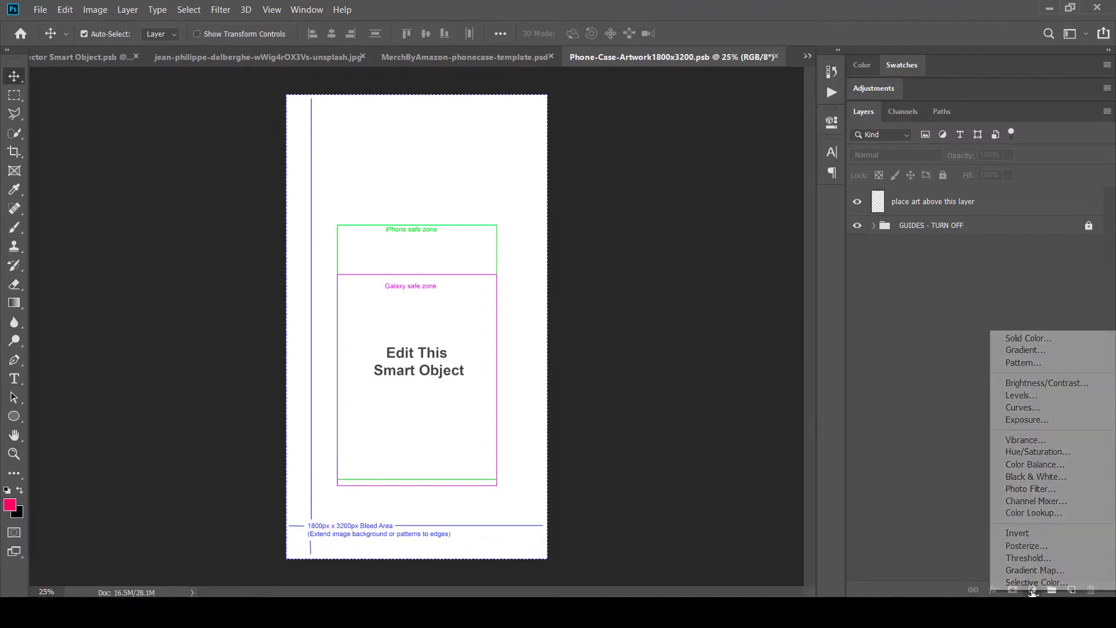
click(1018, 365)
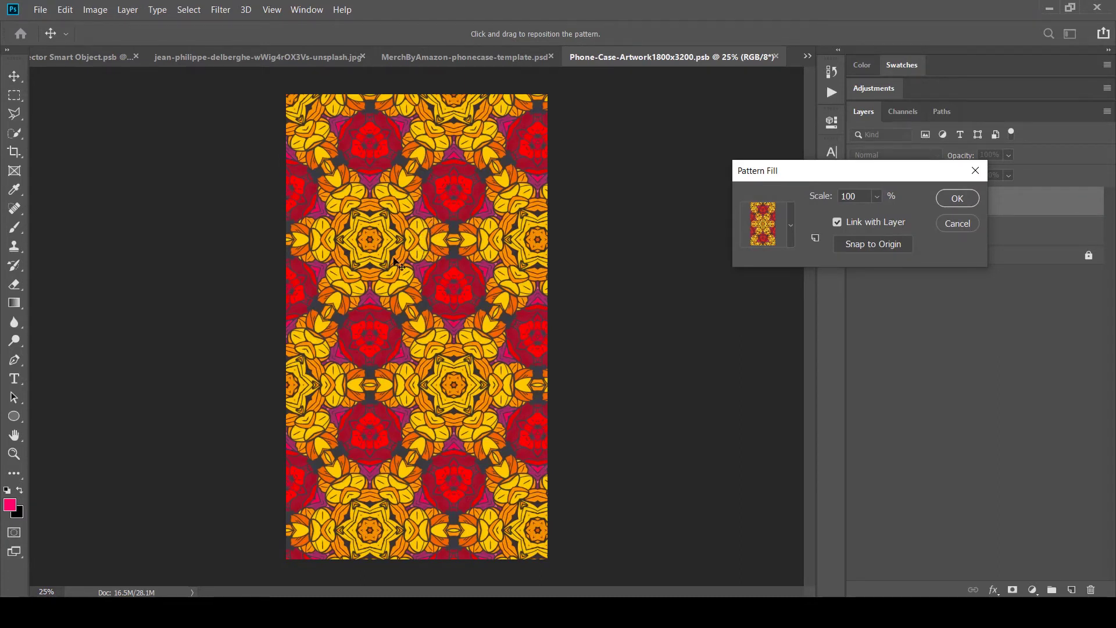
click(957, 198)
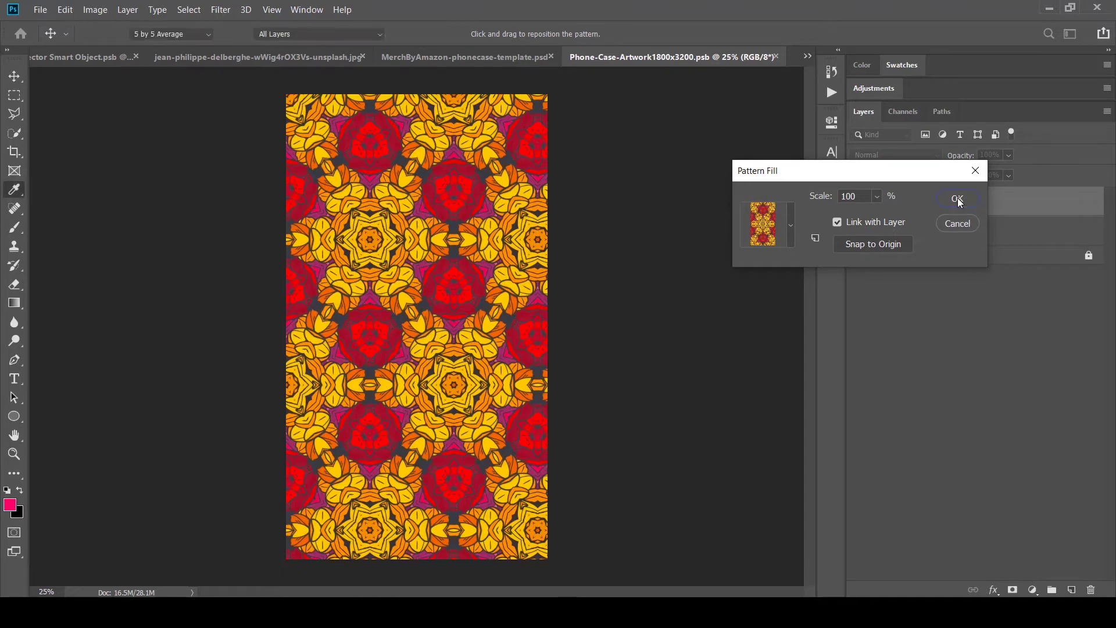
mouse_move(958, 202)
mouse_down()
mouse_move(972, 249)
mouse_move(965, 280)
mouse_move(959, 214)
mouse_up()
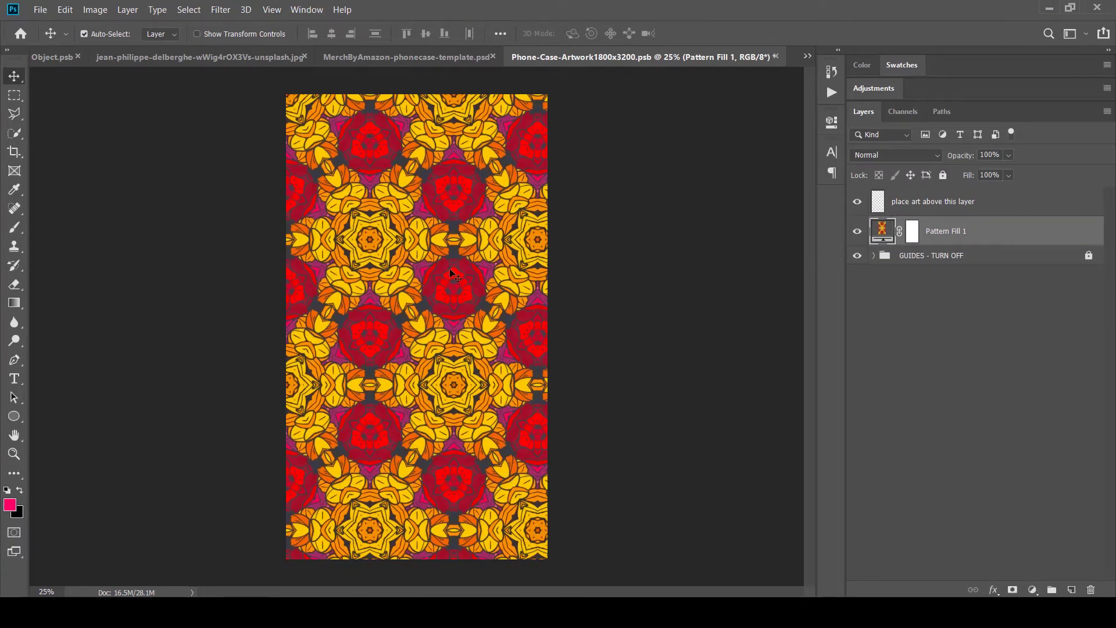
drag(493, 246, 456, 293)
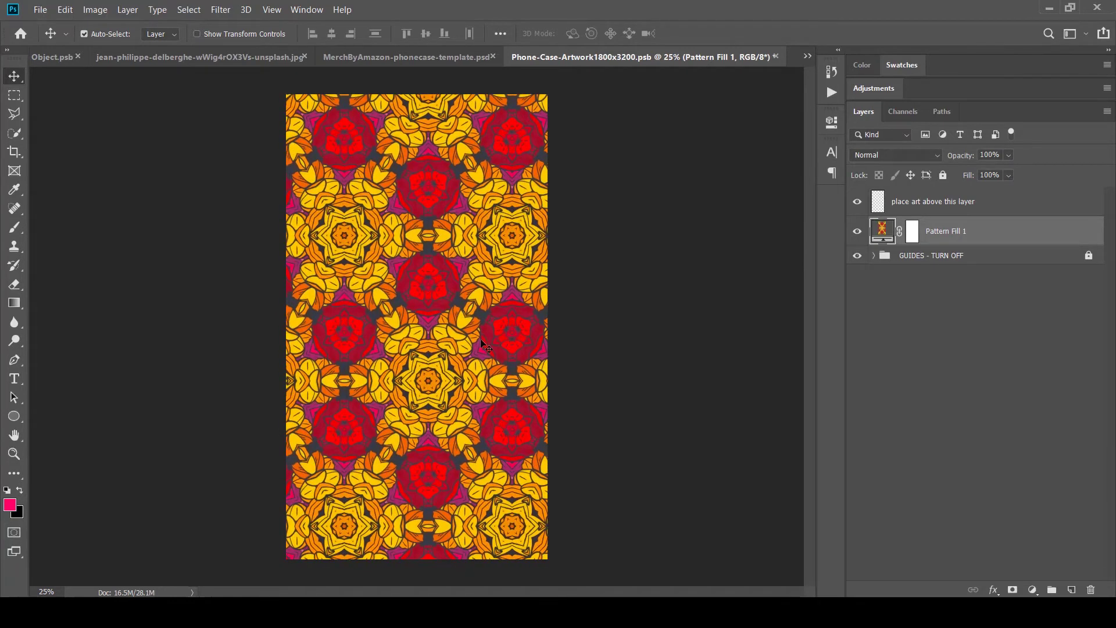
drag(484, 343, 474, 300)
Step: Try the floral pattern fill at 60% scale, and set it back to 100%
double_click(882, 230)
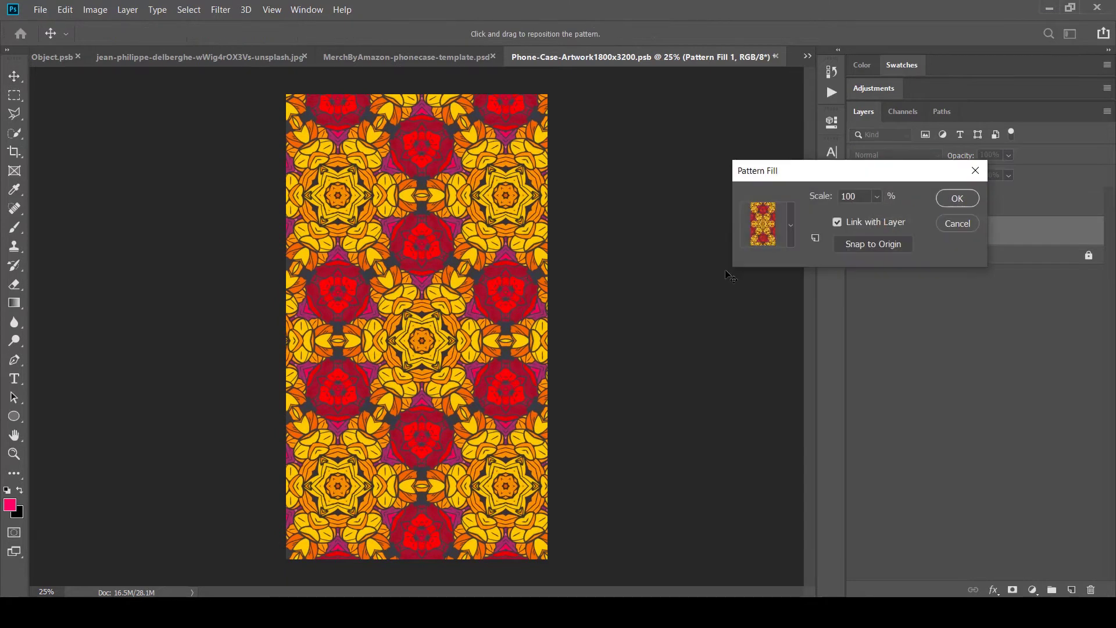
double_click(852, 197)
text(60)
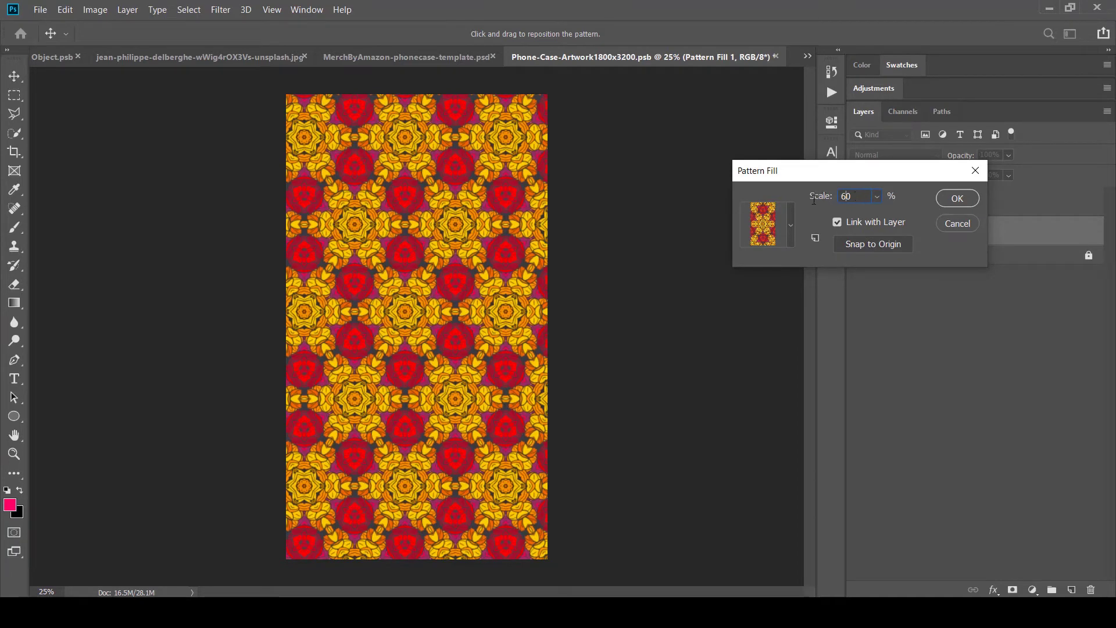
click(820, 198)
text(100)
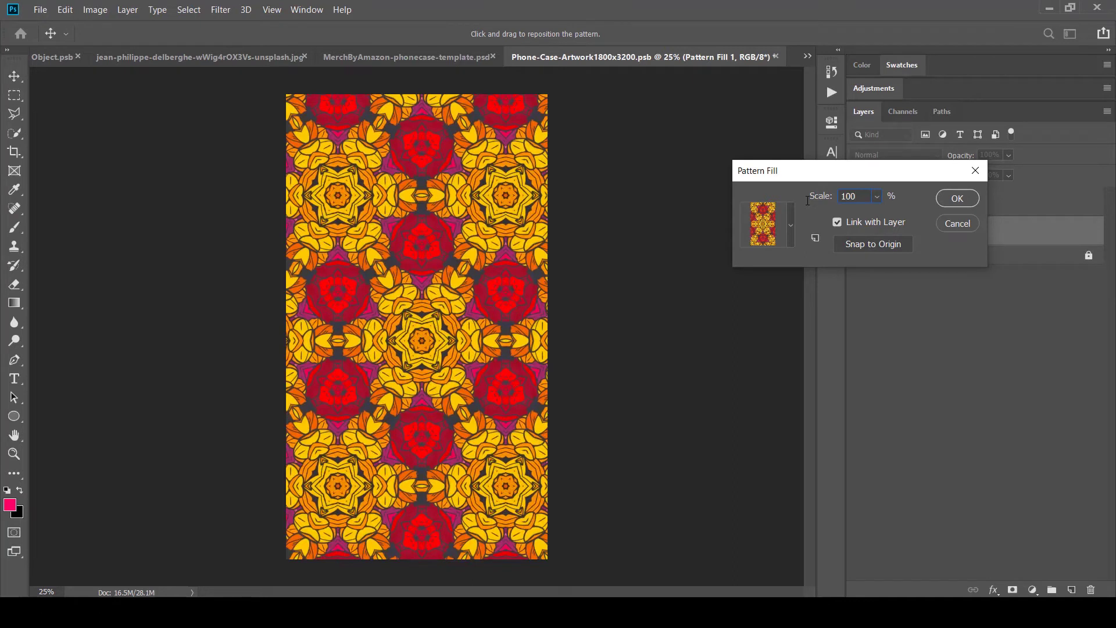
click(954, 200)
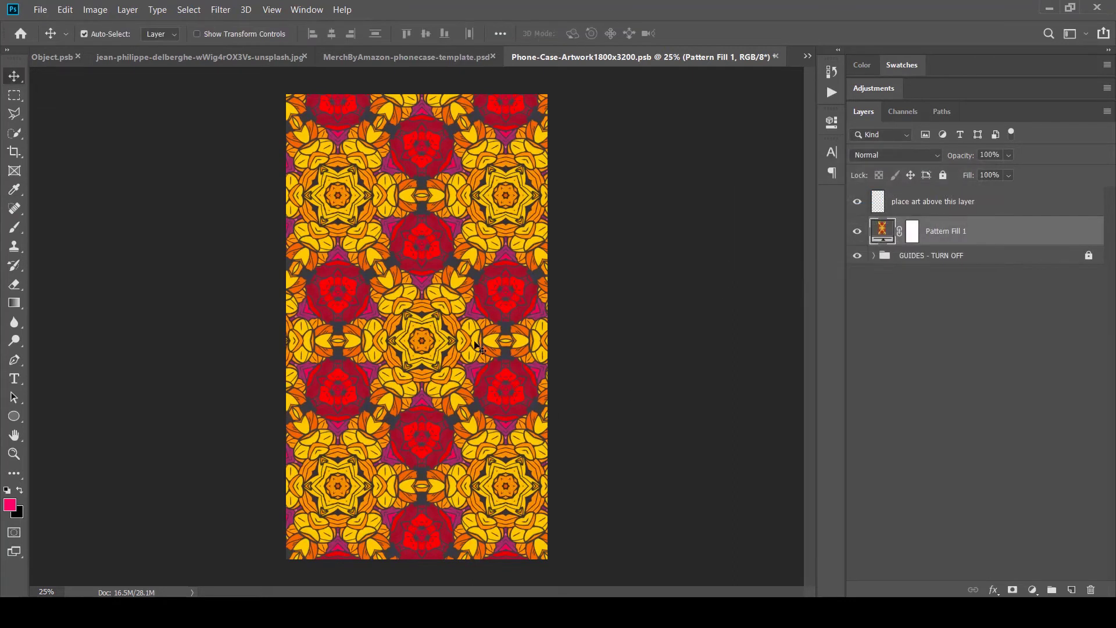
Step: Save the phone case artwork and view the updated mockups in MerchByAmazon-phonecase-template.psd
key(ctrl)
key(ctrl+s)
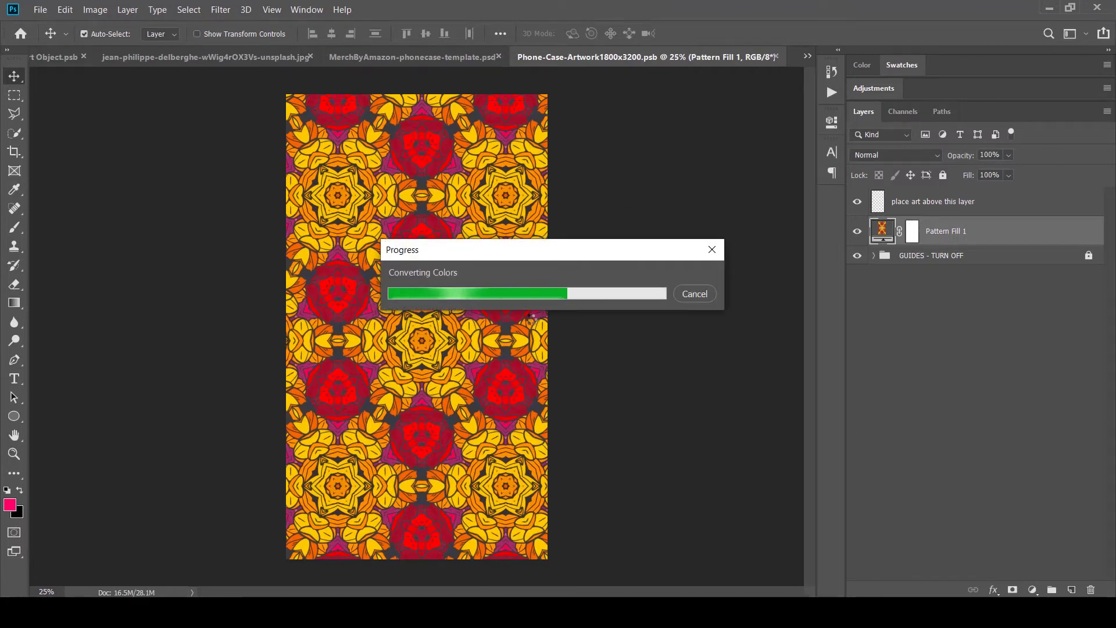
click(416, 58)
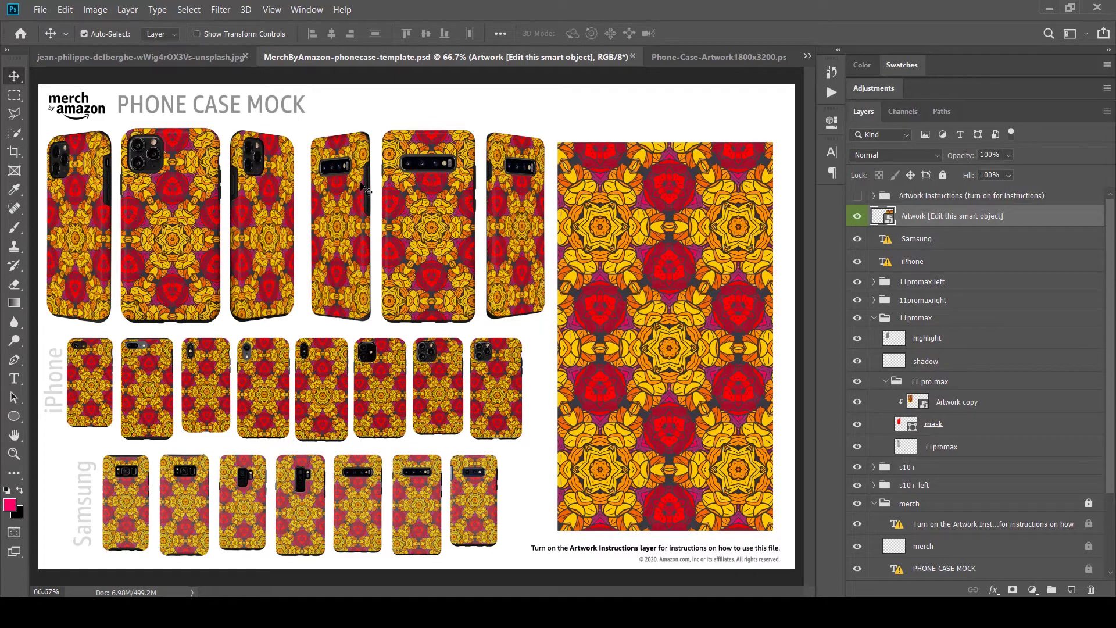
Step: Compare the phone case artwork with the original flower image and Honeycomb.psd
click(749, 56)
click(807, 57)
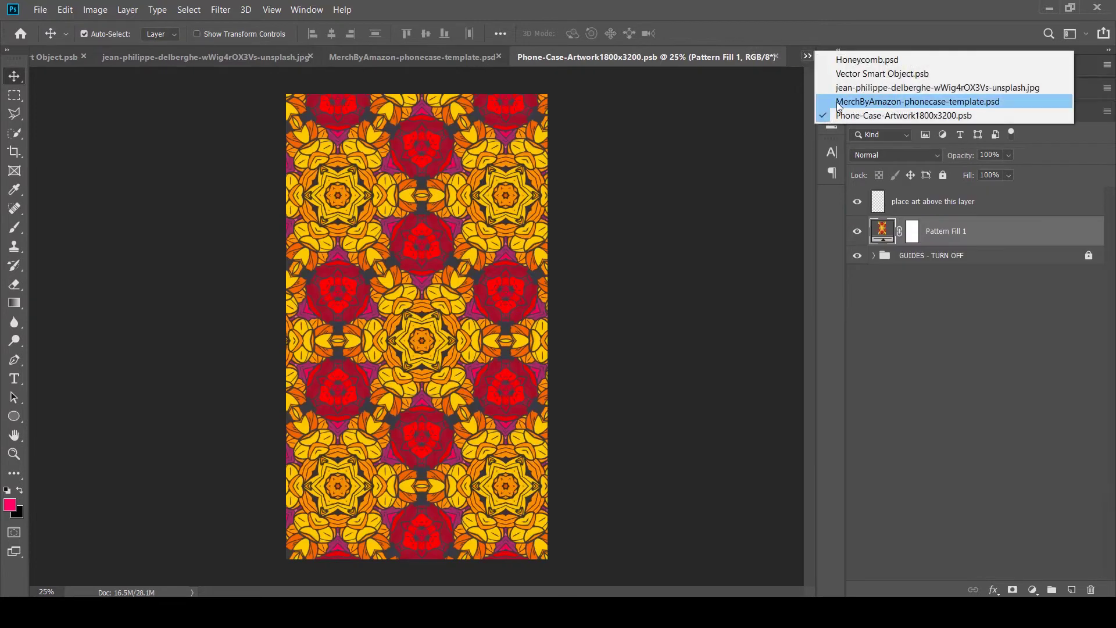
click(832, 87)
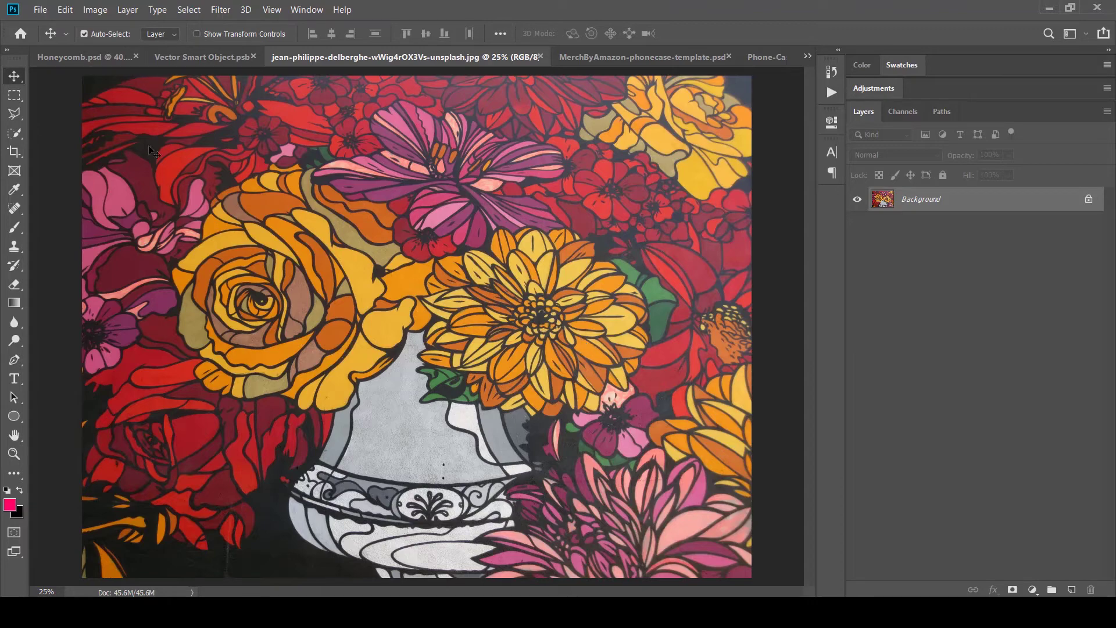
click(93, 57)
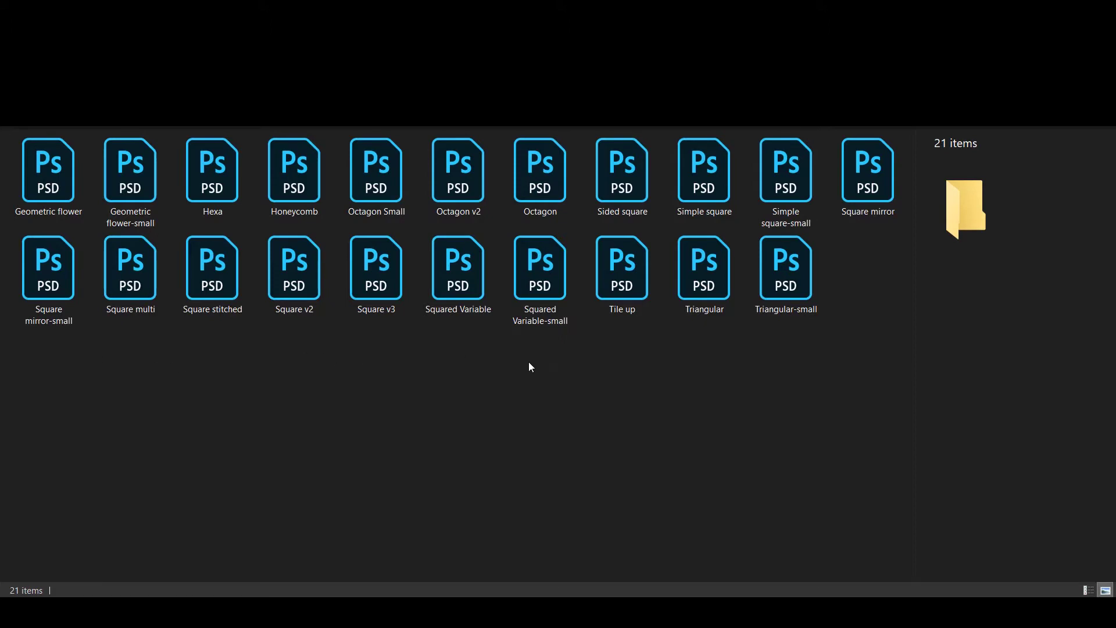
Step: Open the Squared Variable template, hide its guides and open its Edit here smart object
double_click(467, 280)
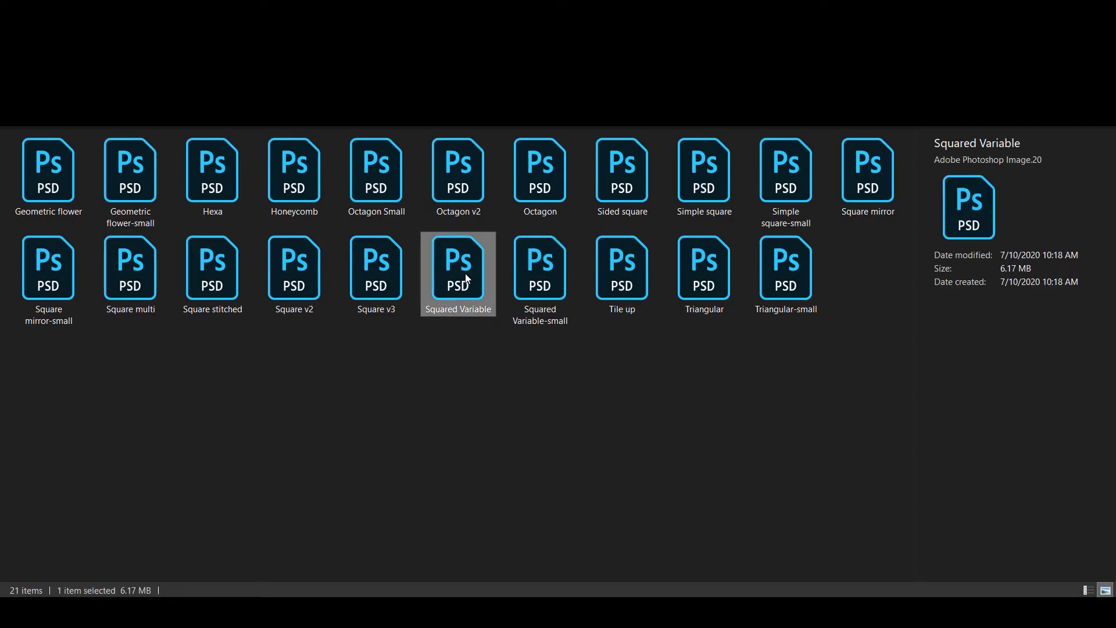
key(ctrl+semicolon)
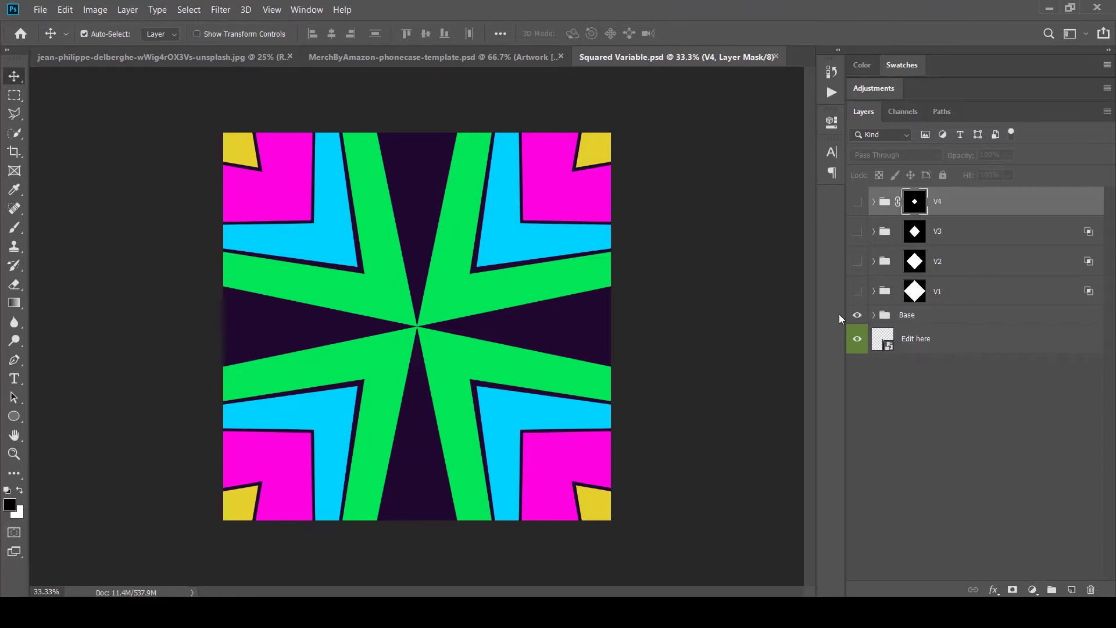
double_click(882, 339)
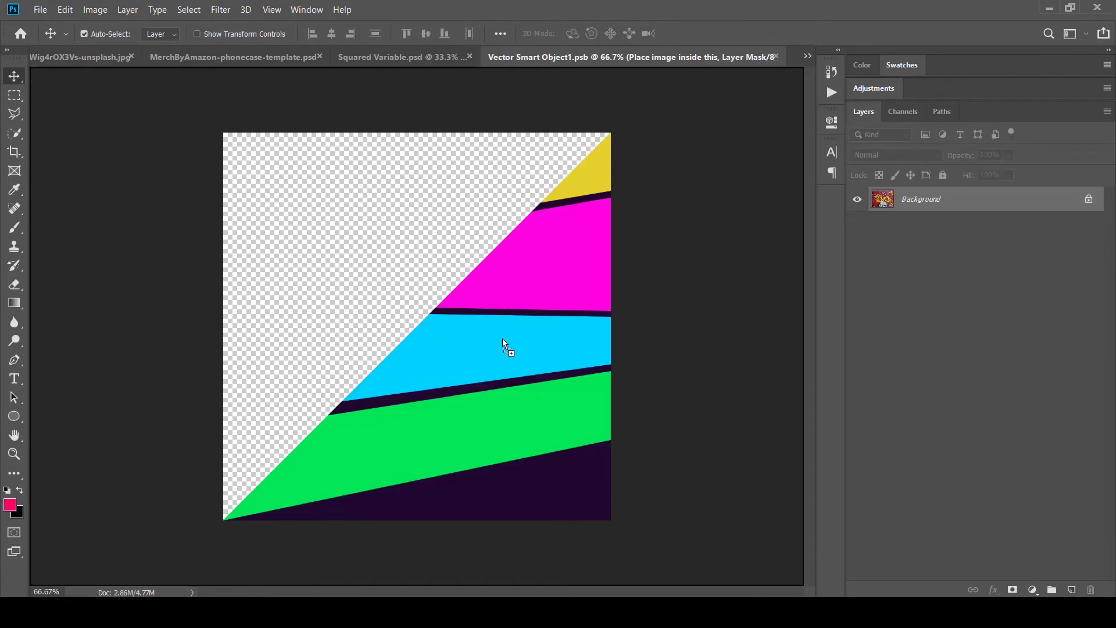
Step: Place the flower image above the Delete this layer in the Place image inside this group, and scale it to about 65.6%
drag(506, 346, 581, 438)
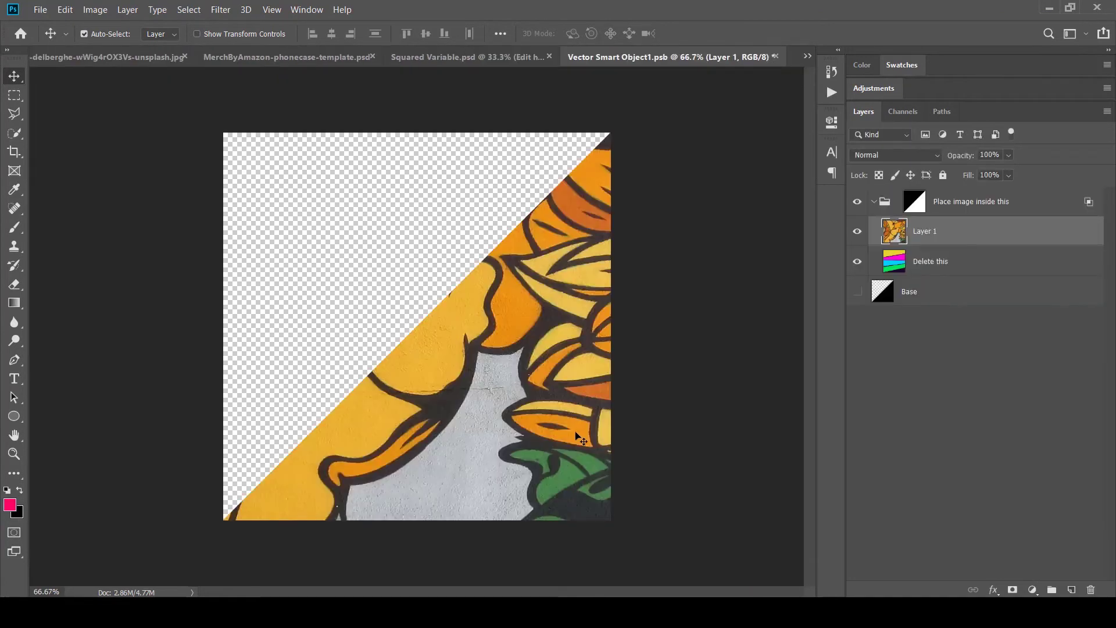
key(ctrl+minus)
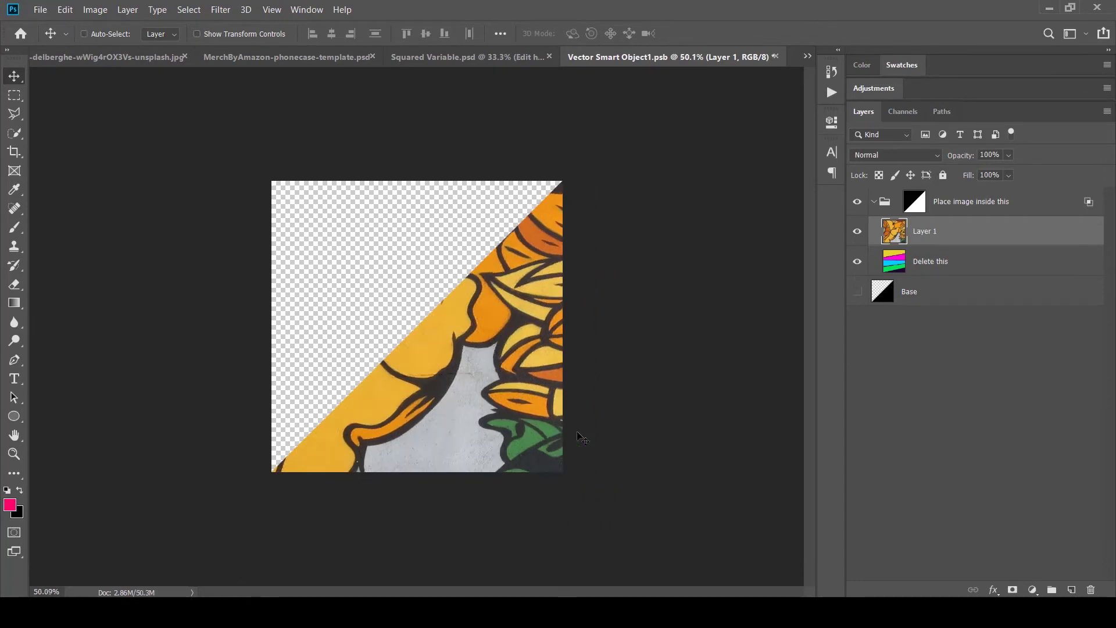
key(ctrl+t)
key(ctrl+minus)
key(ctrl+minus)
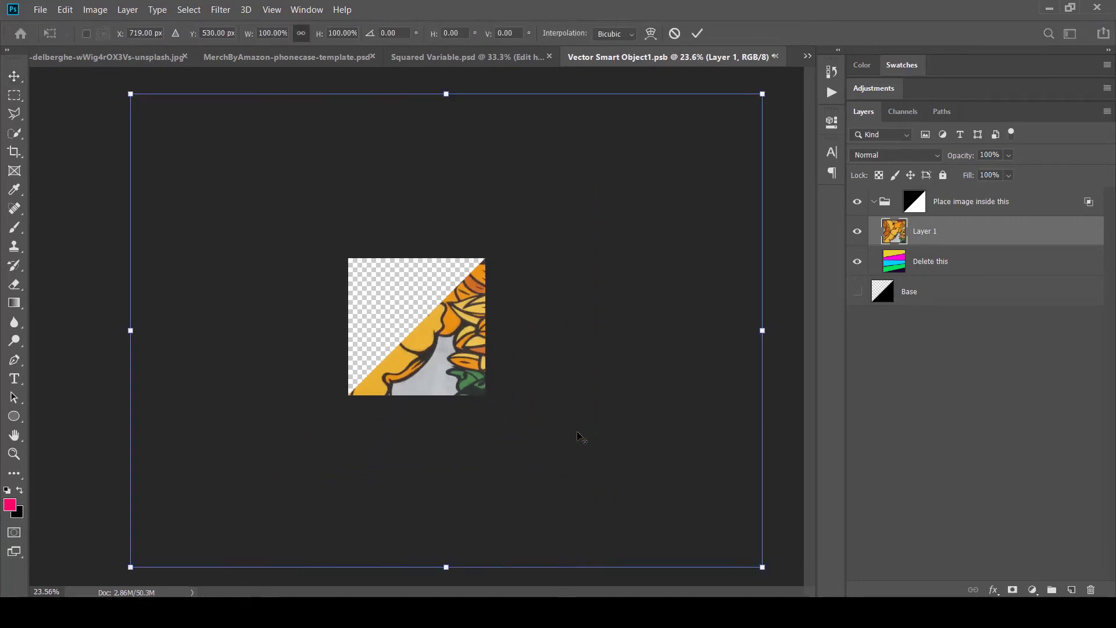
drag(762, 330, 752, 413)
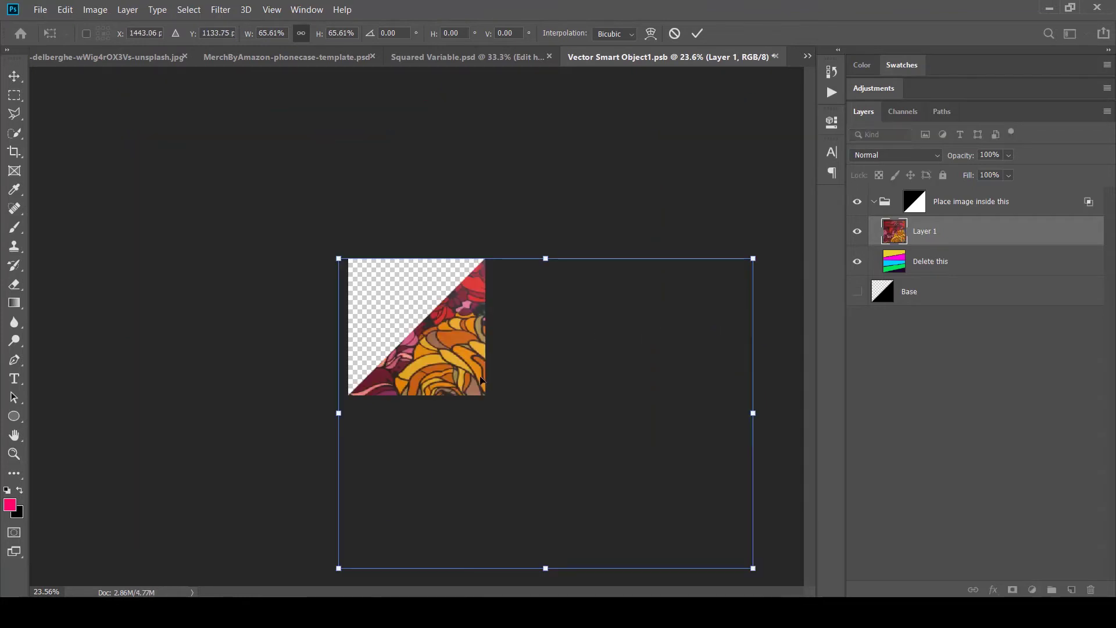
key(Return)
Step: Shift the flower image to frame the orange rose in the triangle, and save the smart object to update Squared Variable.psd
key(ctrl+plus)
key(ctrl+plus)
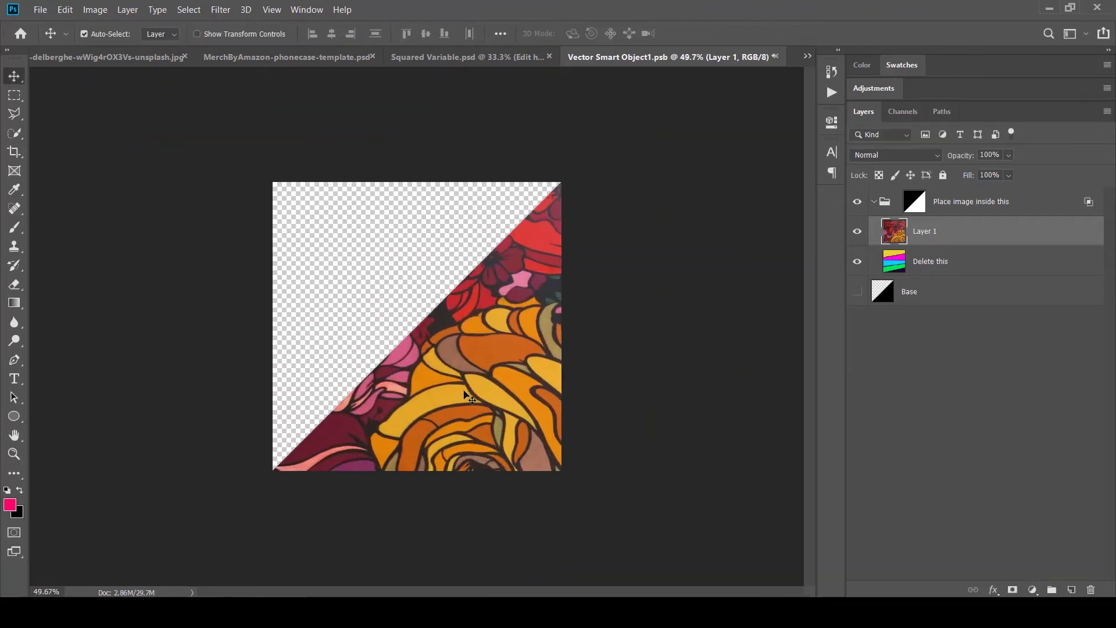
drag(484, 396, 487, 418)
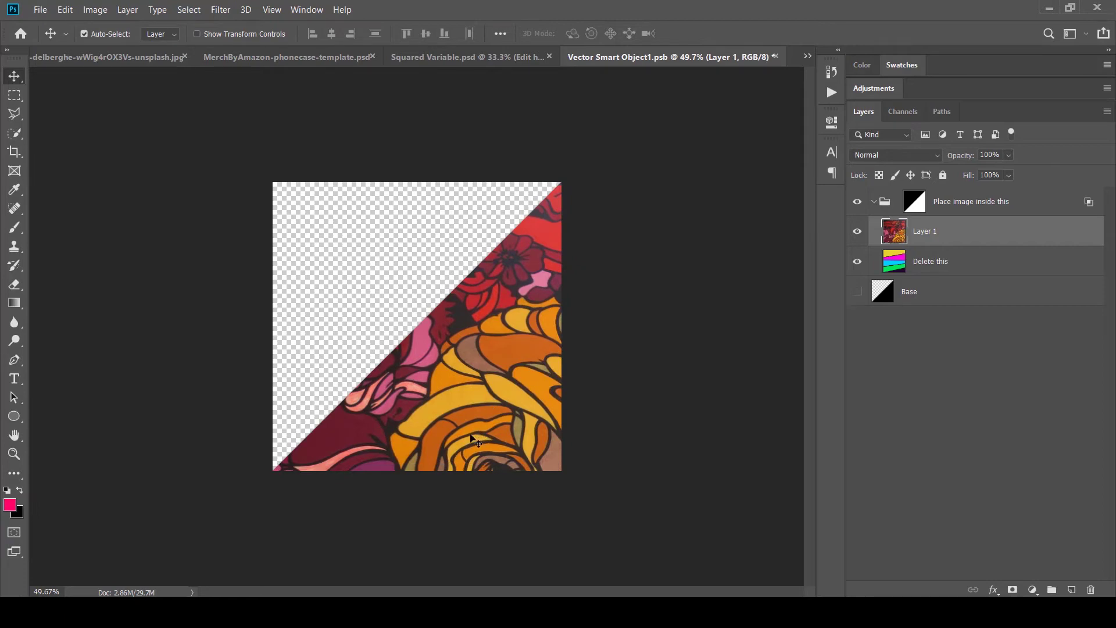
key(ctrl)
key(ctrl+s)
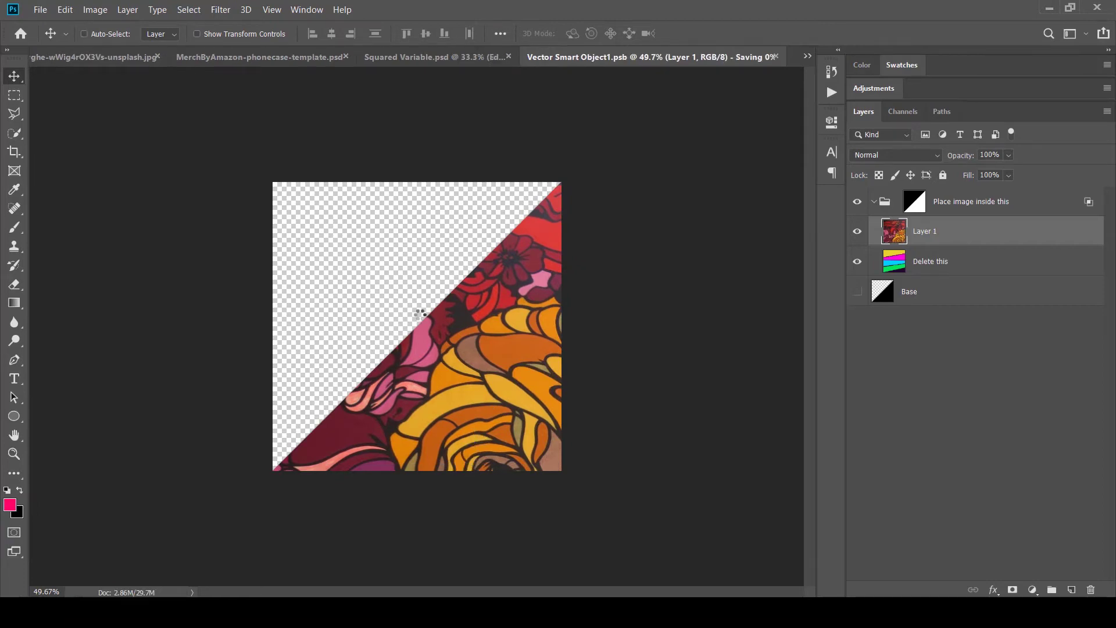
click(451, 58)
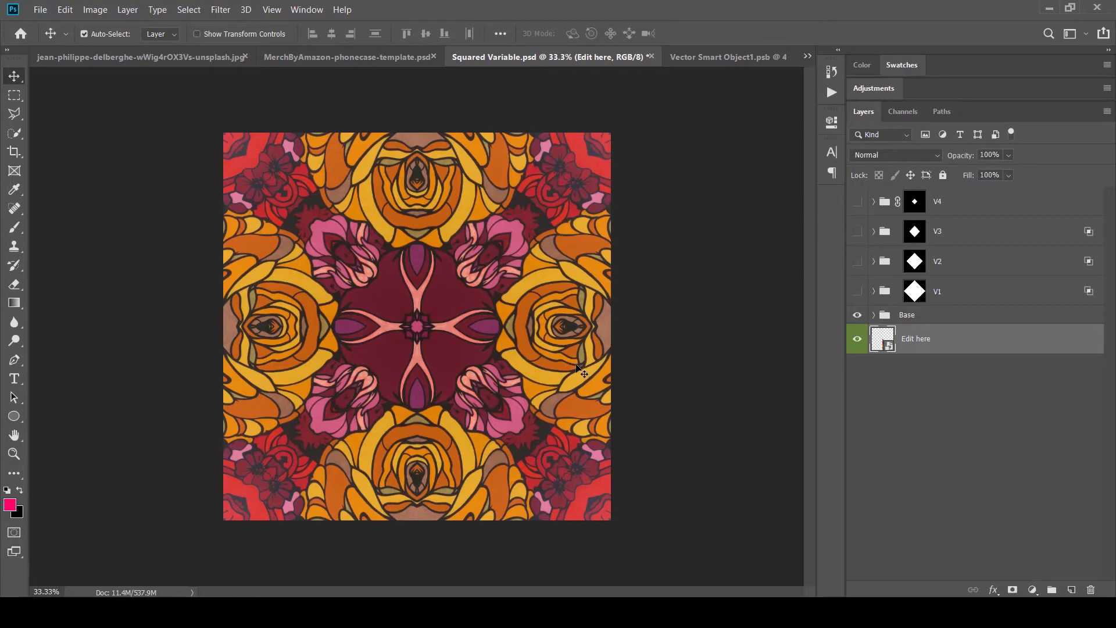
Step: Compare the pattern's V1, V2 and V3 variations by showing and hiding each group in turn
click(857, 291)
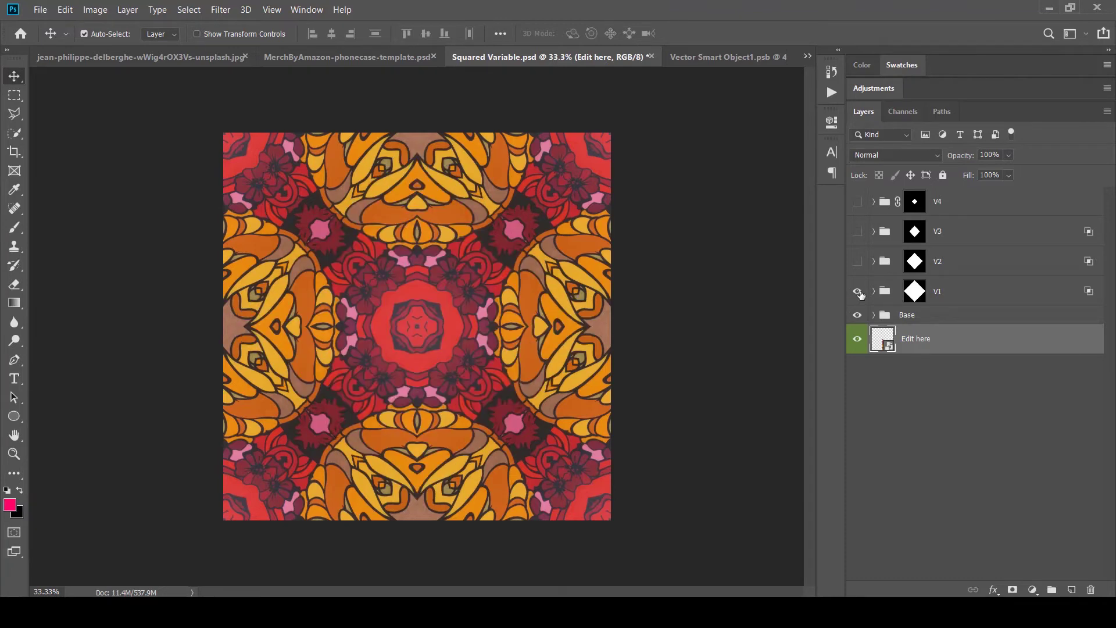
click(857, 292)
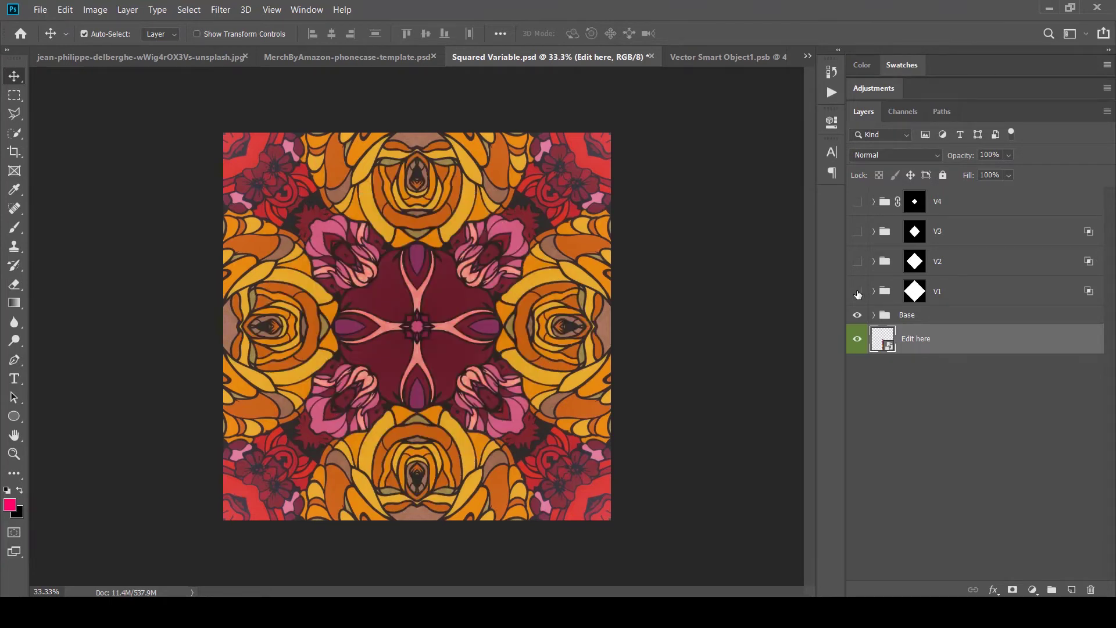
click(857, 262)
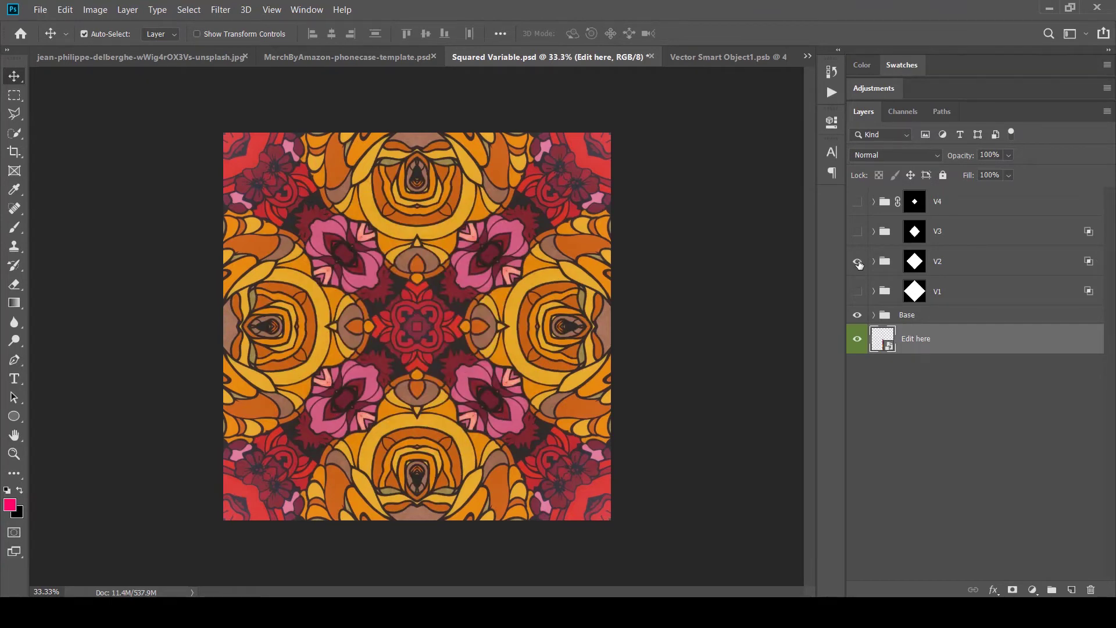
click(858, 262)
click(857, 231)
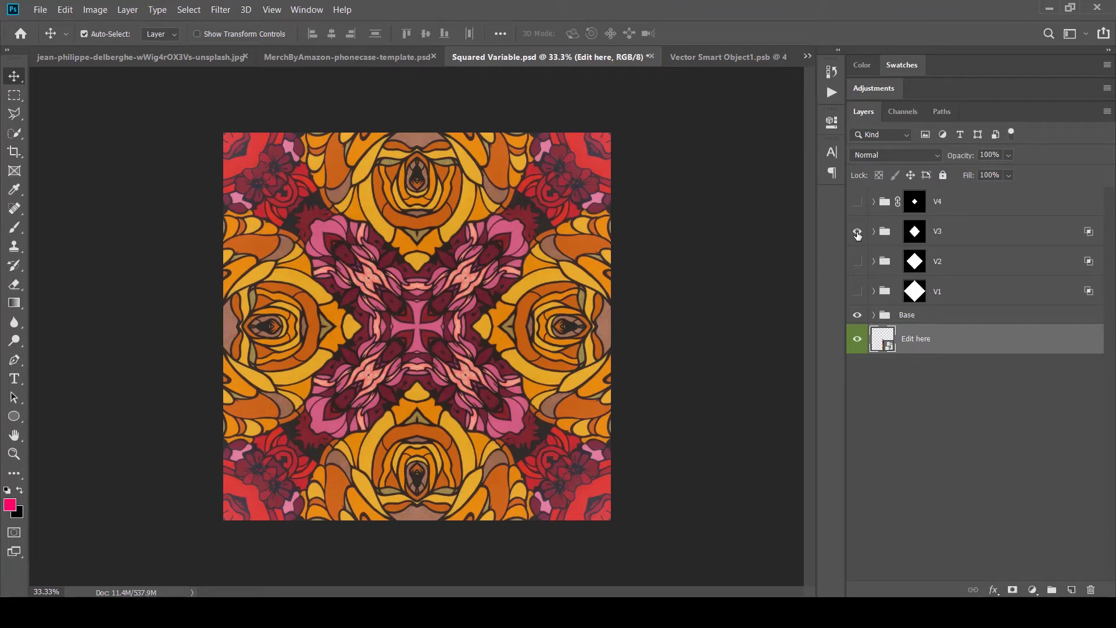
click(857, 233)
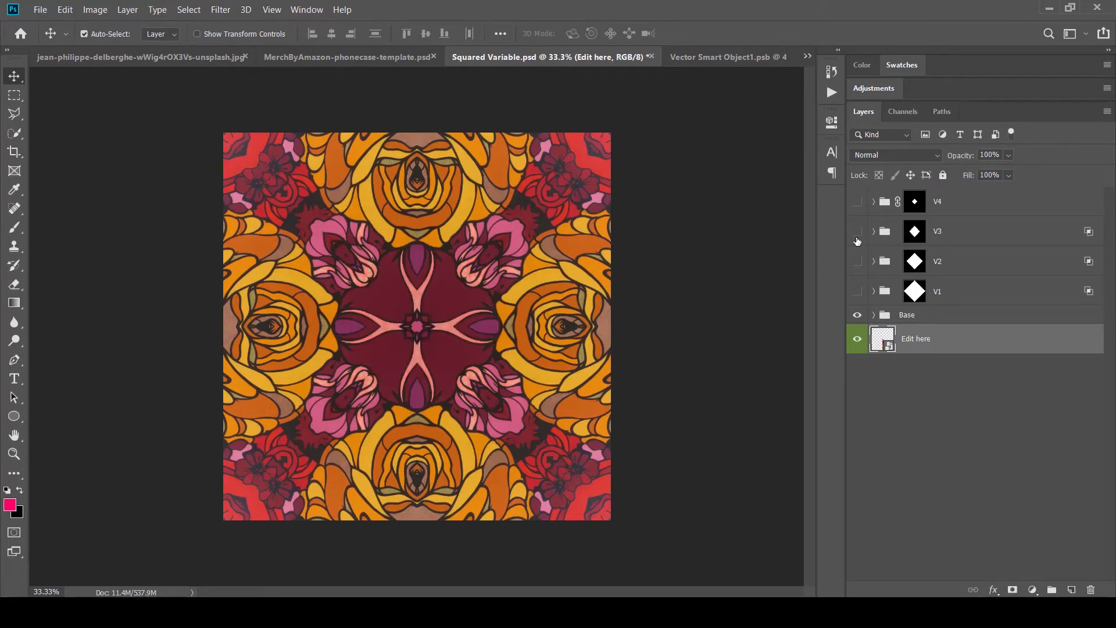
Step: Show the V1 group, rotate and shift the flower image in the Vector Smart Object1 document to reframe the orange rose, and save the smart object
click(859, 293)
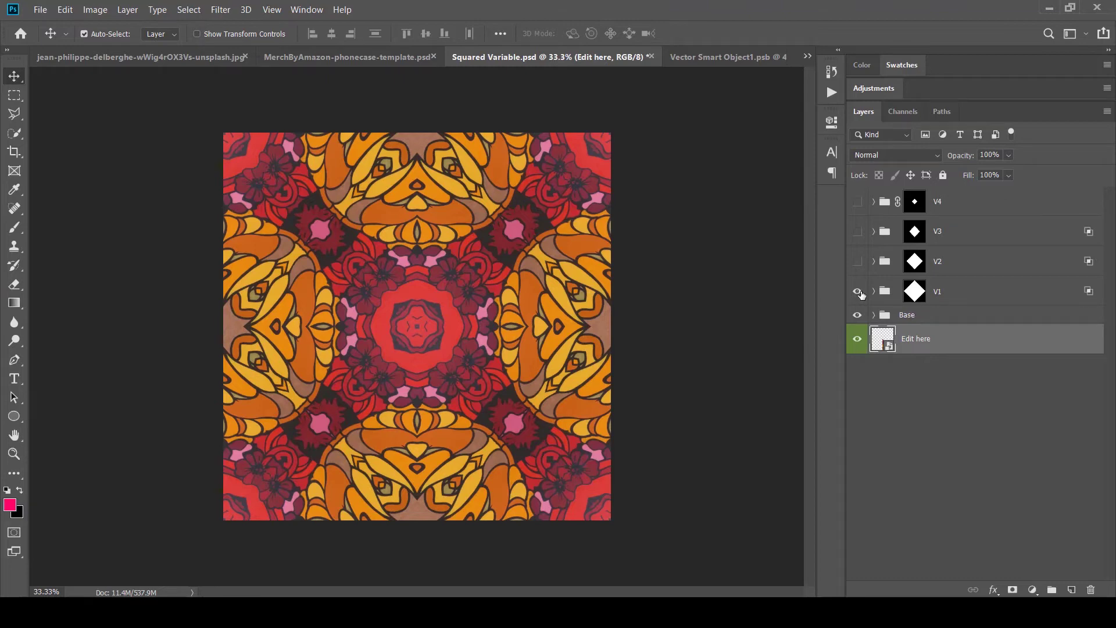
click(715, 57)
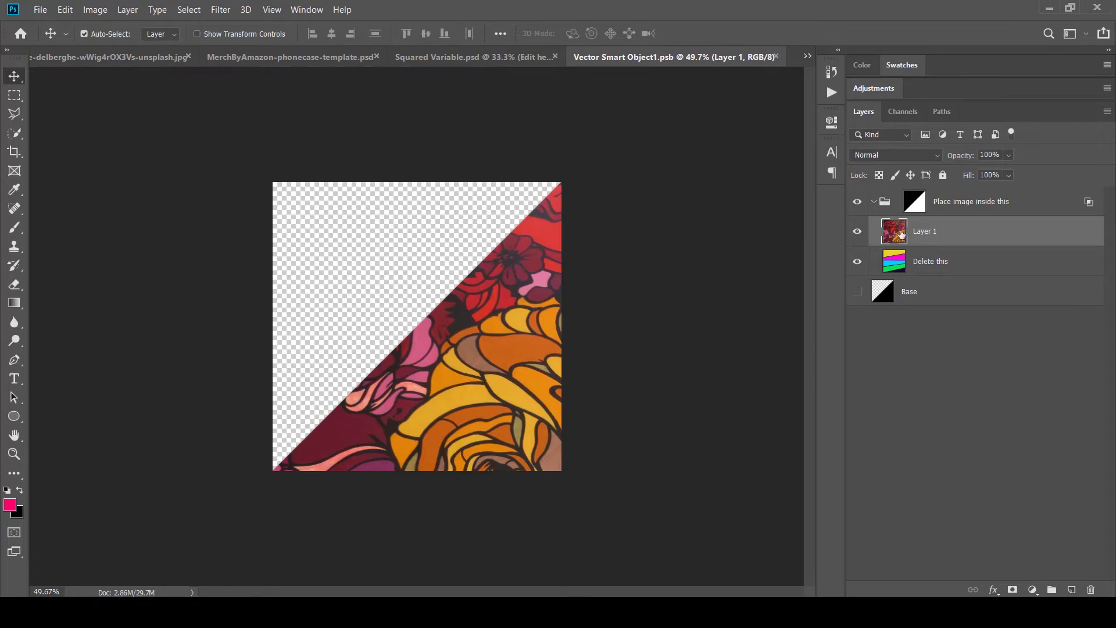
key(ctrl+t)
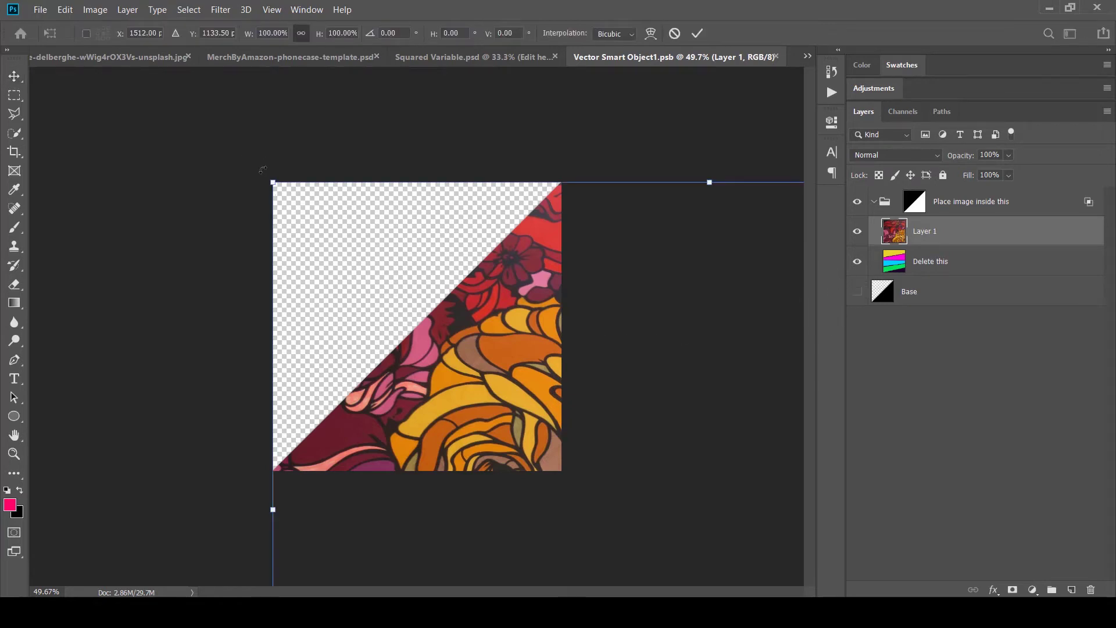
drag(244, 155, 378, 43)
drag(443, 363, 384, 331)
key(Return)
key(ctrl+s)
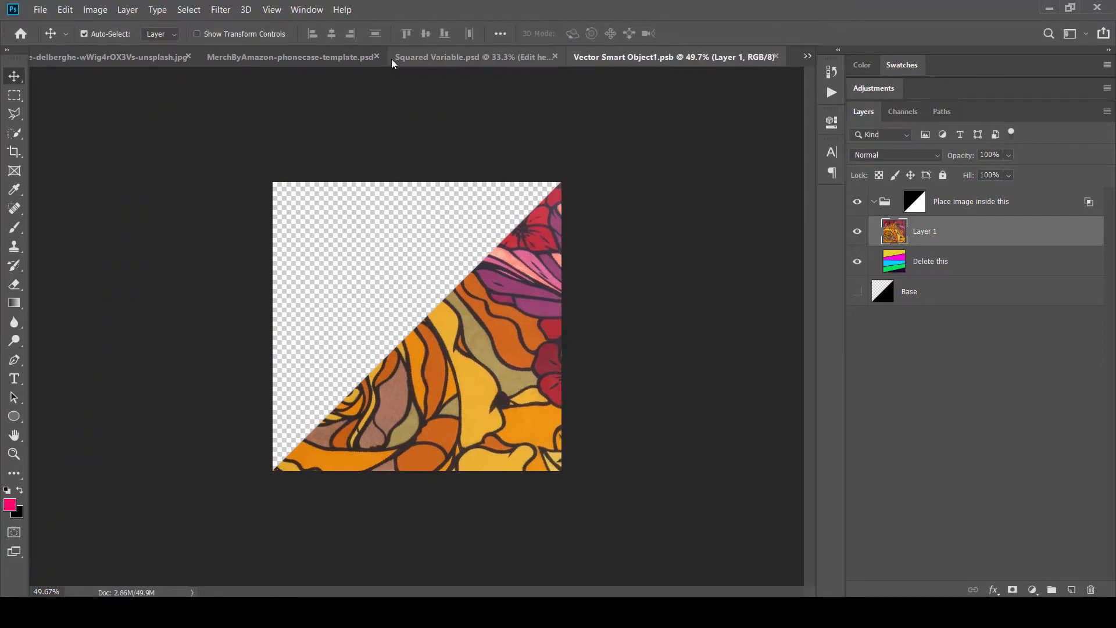
Step: Return to Squared Variable.psd and review the reframed flower pattern with the V1, V2 and V3 groups shown one at a time
click(421, 58)
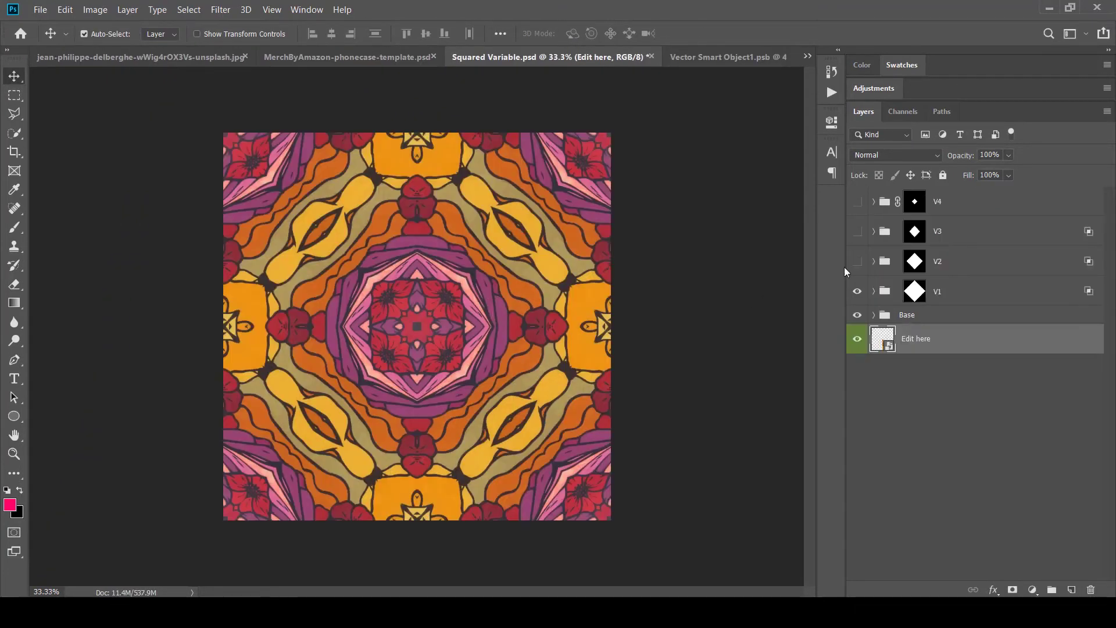
click(857, 292)
click(857, 261)
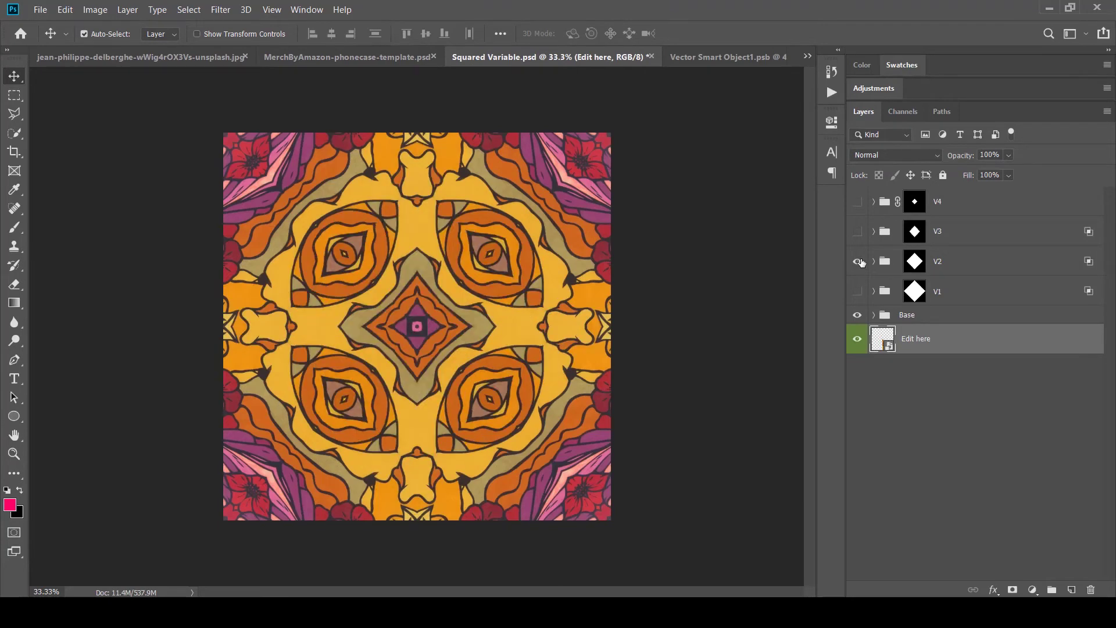
click(857, 262)
click(857, 232)
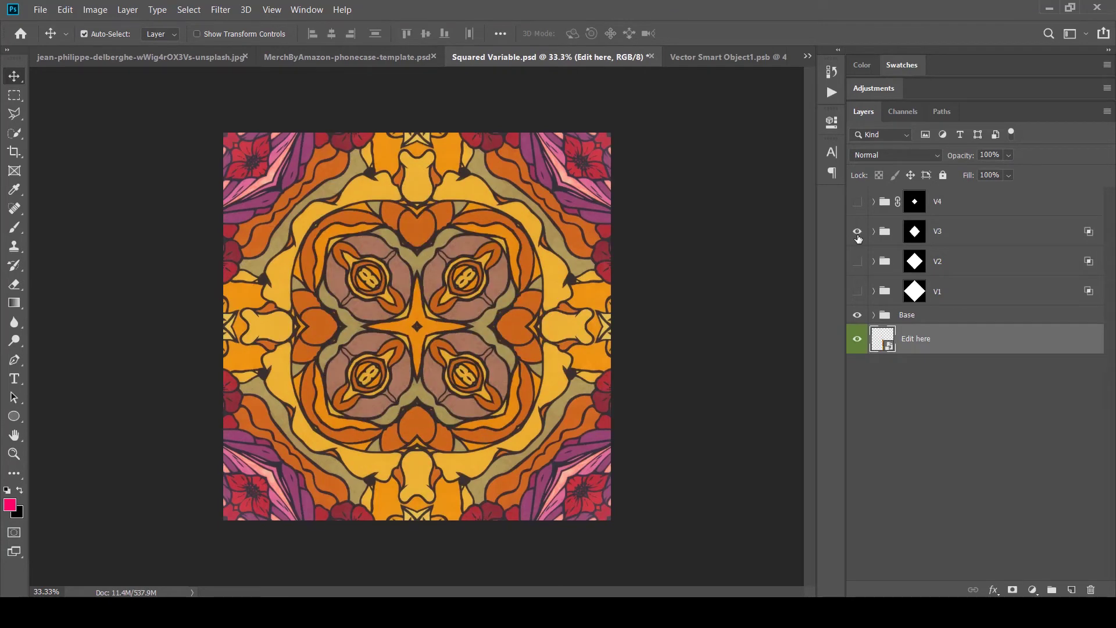
click(857, 232)
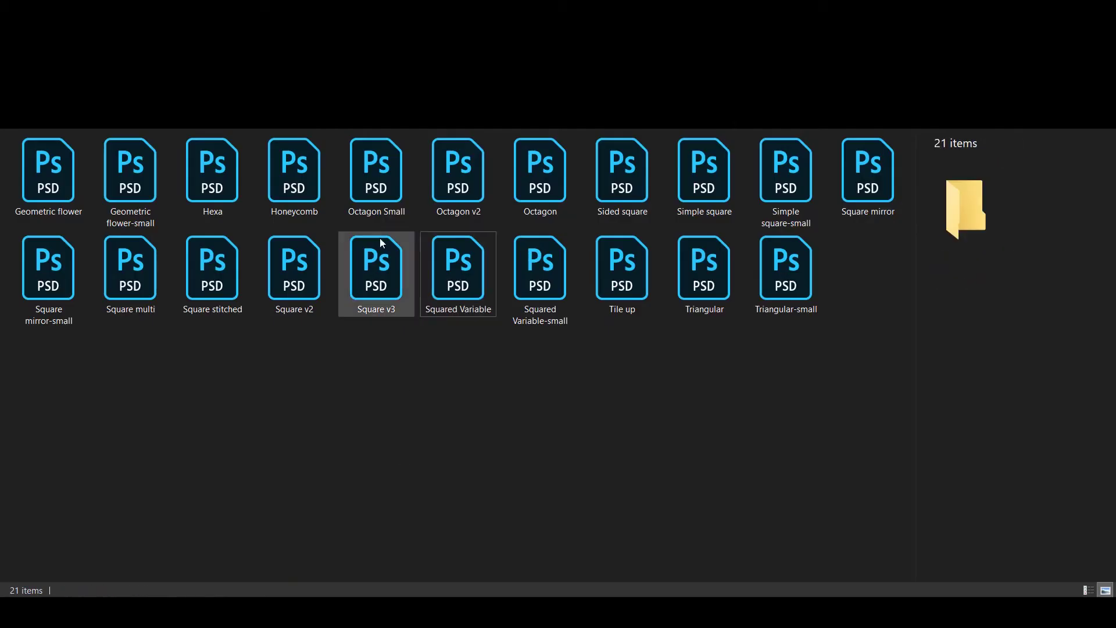
Step: Switch to File Explorer and look over the pattern templates, comparing Honeycomb, Squared Variable and Squared Variable-small, and return to the parent folder
click(314, 201)
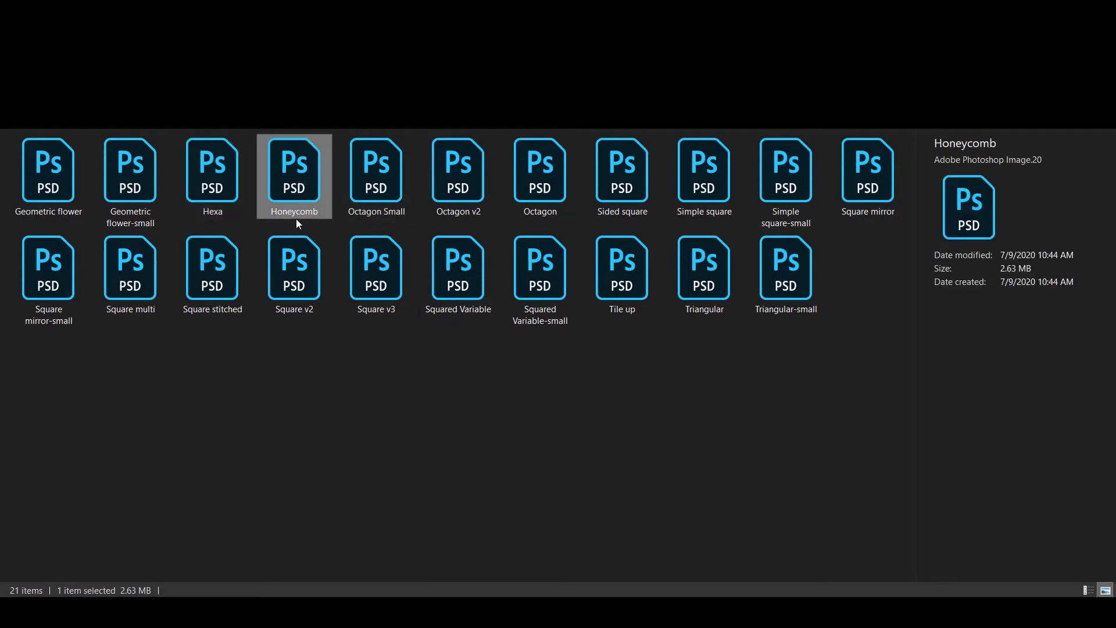
click(456, 349)
click(466, 311)
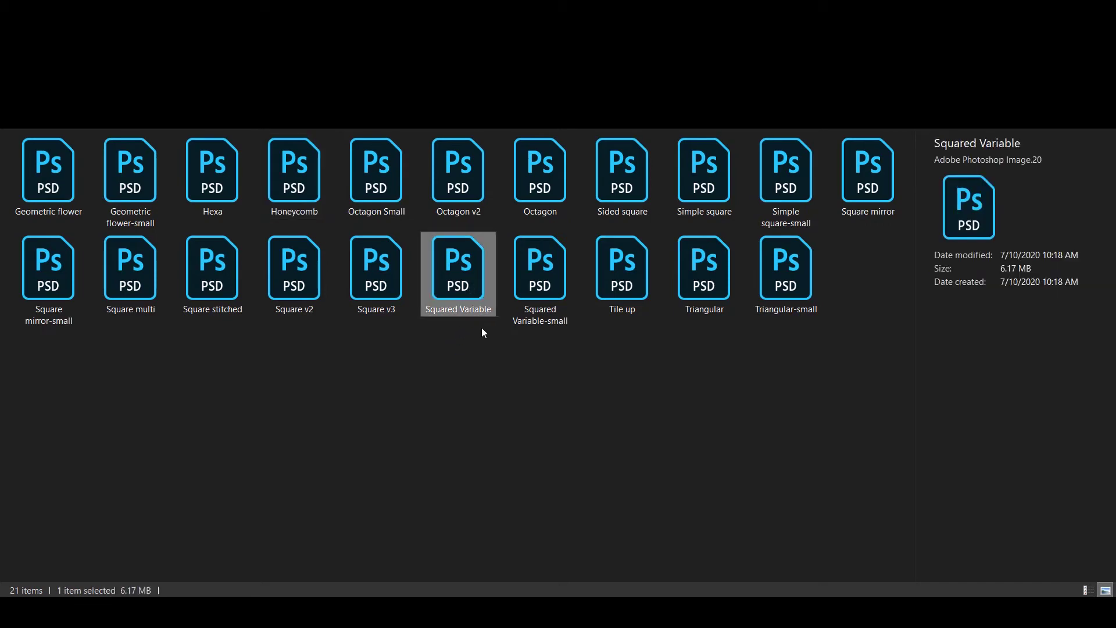
click(540, 309)
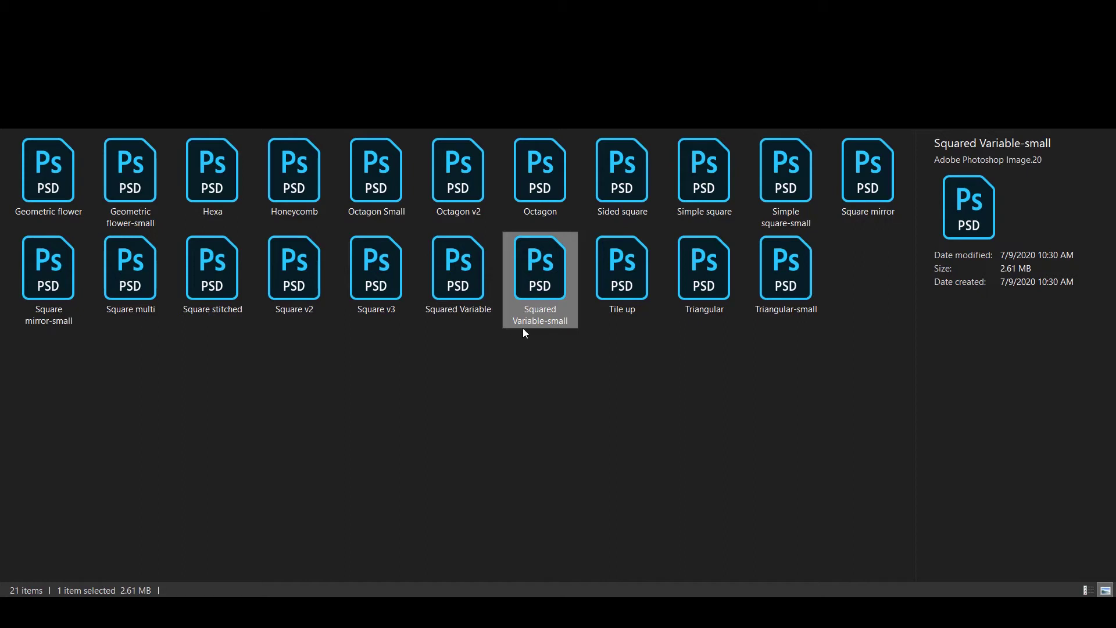
click(551, 352)
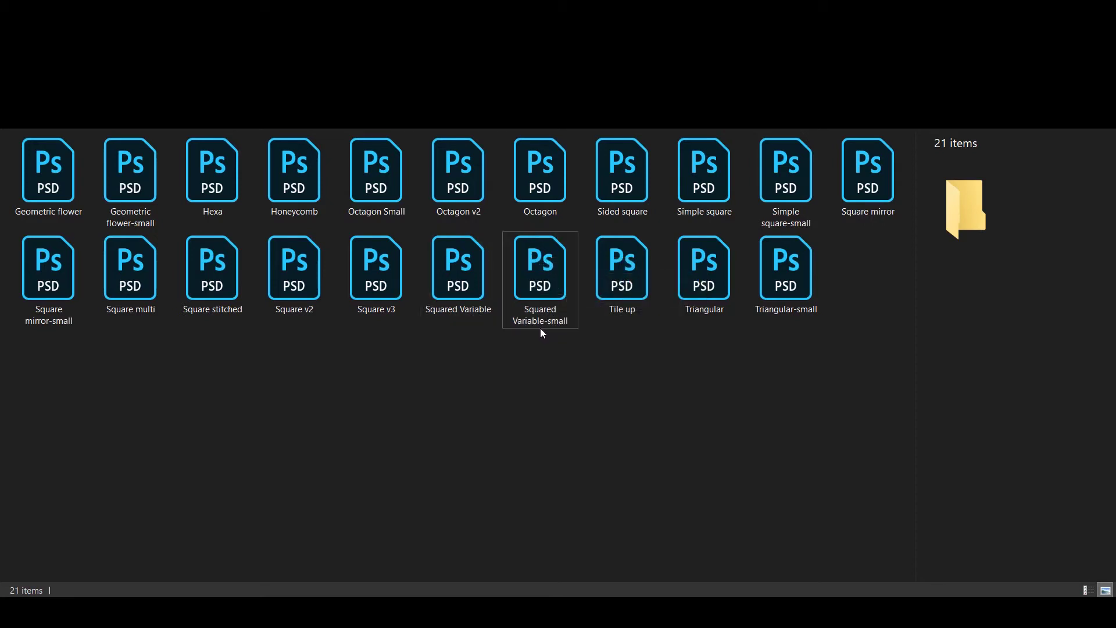
drag(462, 331, 455, 317)
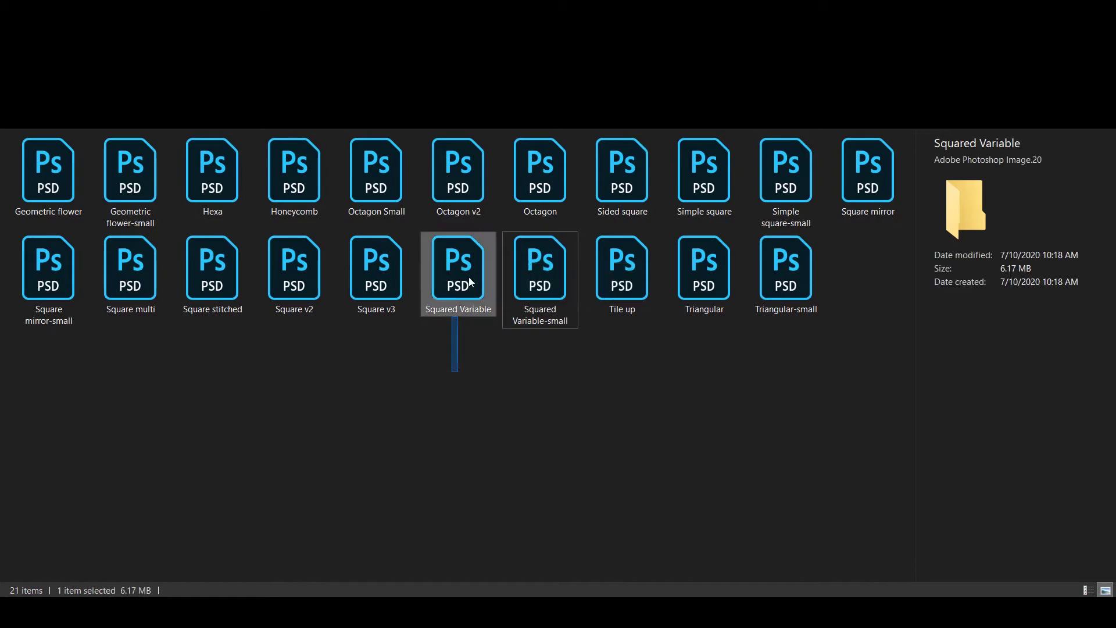
click(465, 341)
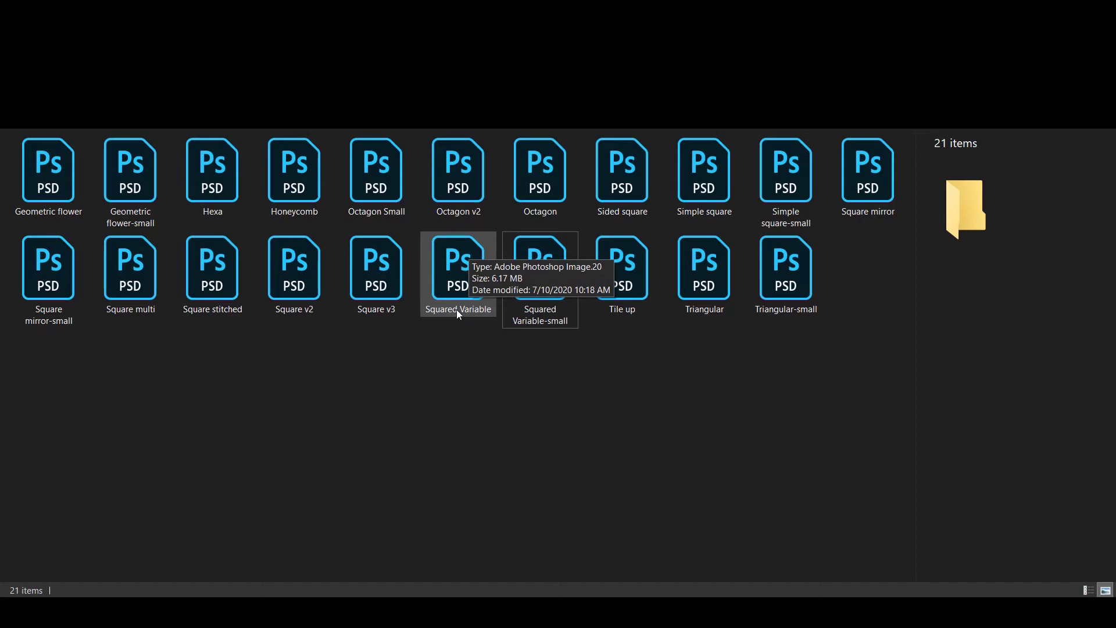
click(525, 284)
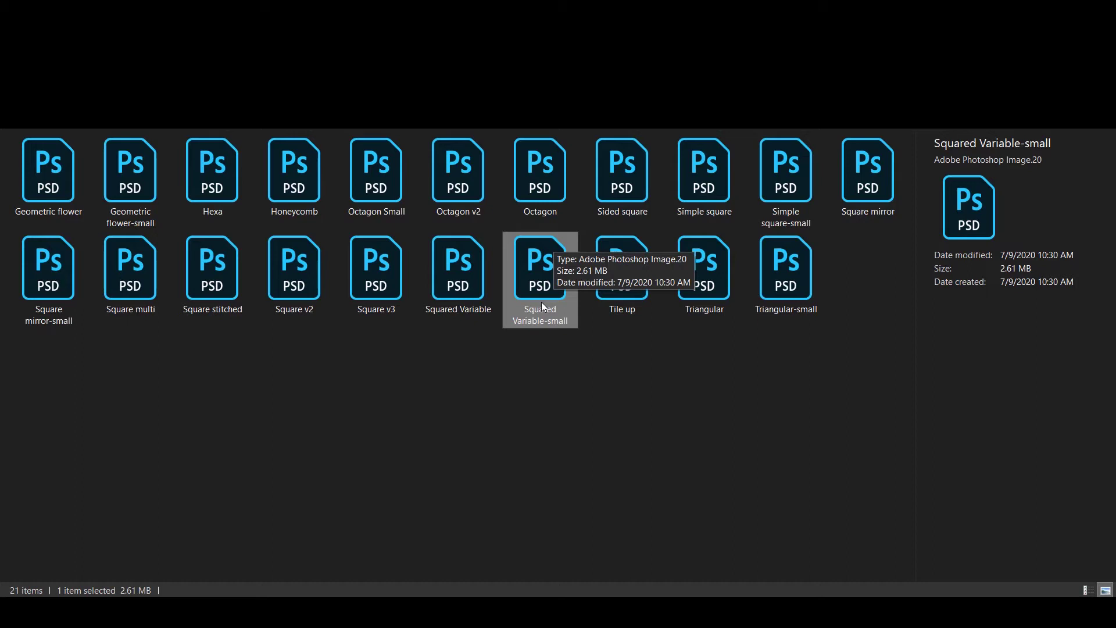
click(358, 409)
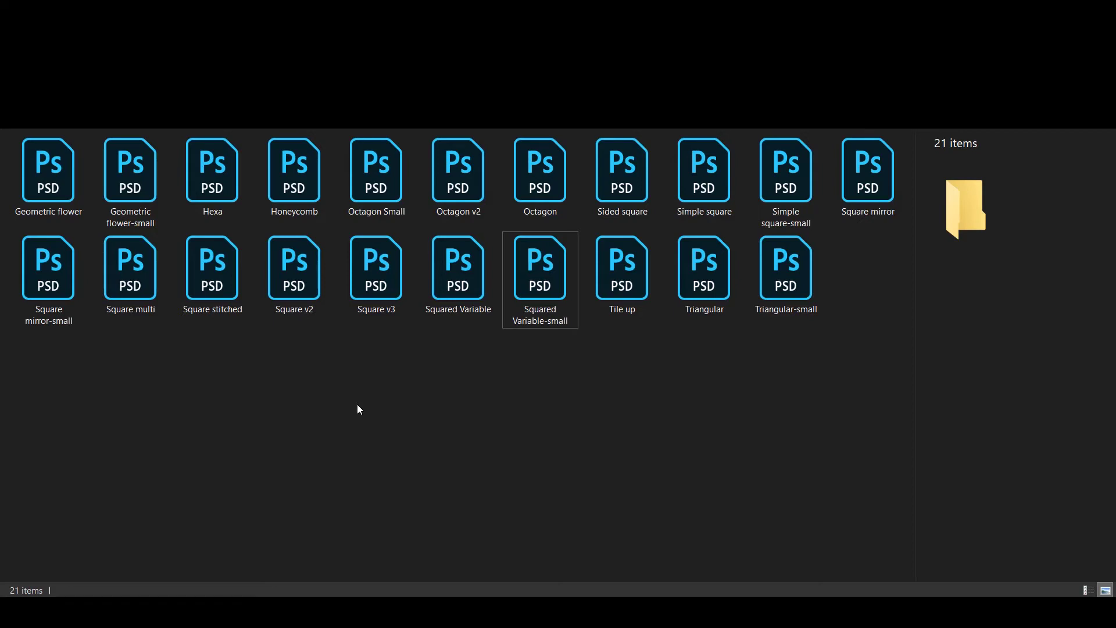
key(BackSpace)
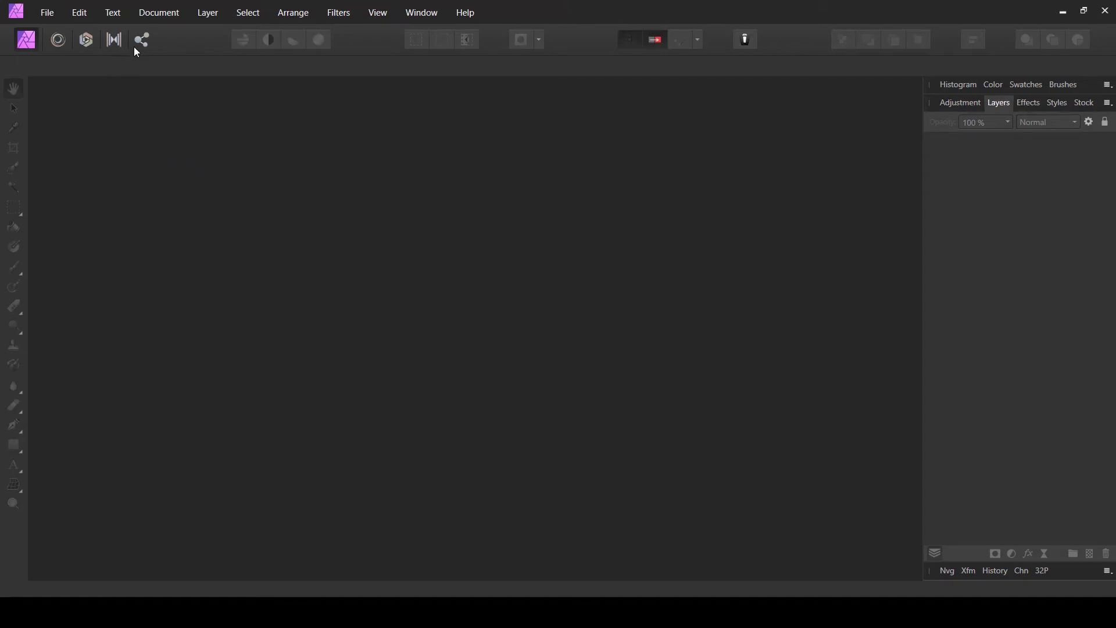
Step: Switch to Affinity Photo and check that Import PSD smart objects where possible is enabled in the General preferences
click(159, 12)
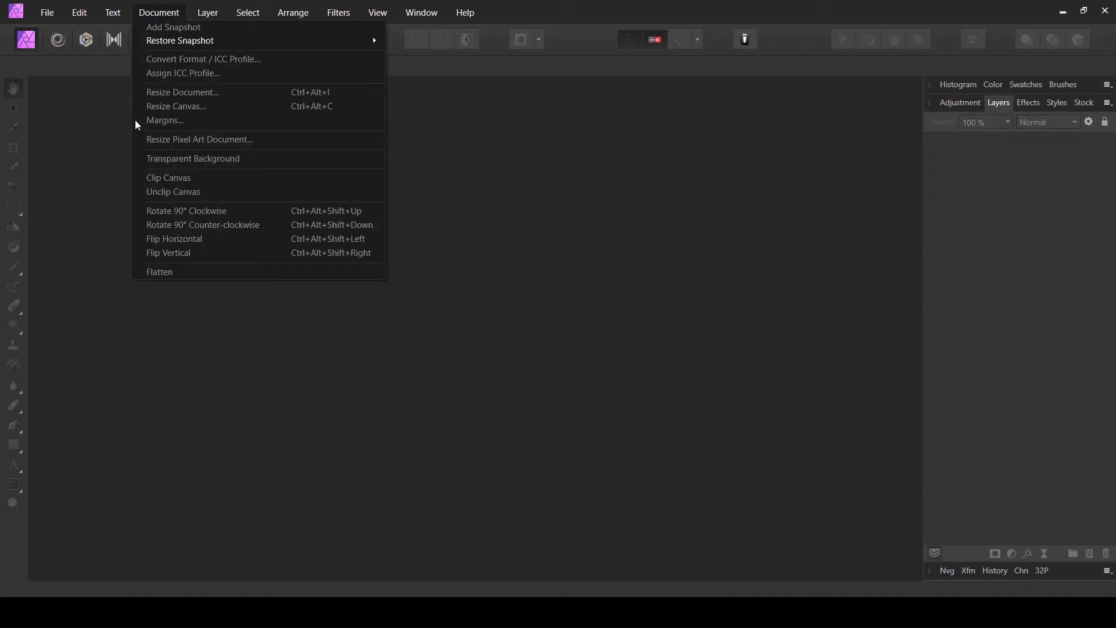
mouse_move(78, 17)
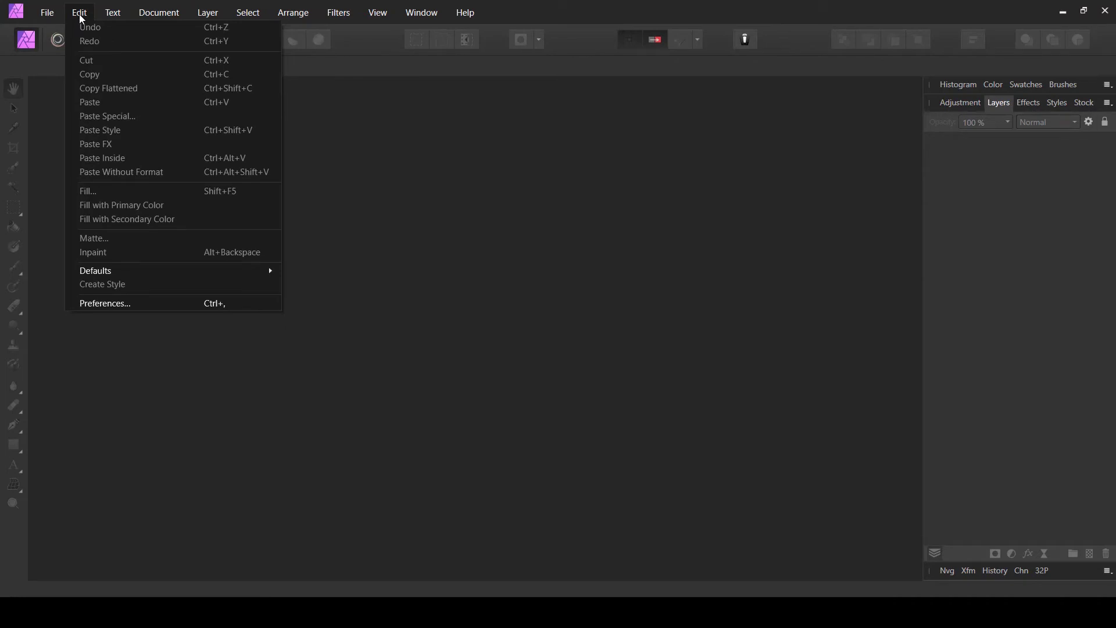
click(135, 304)
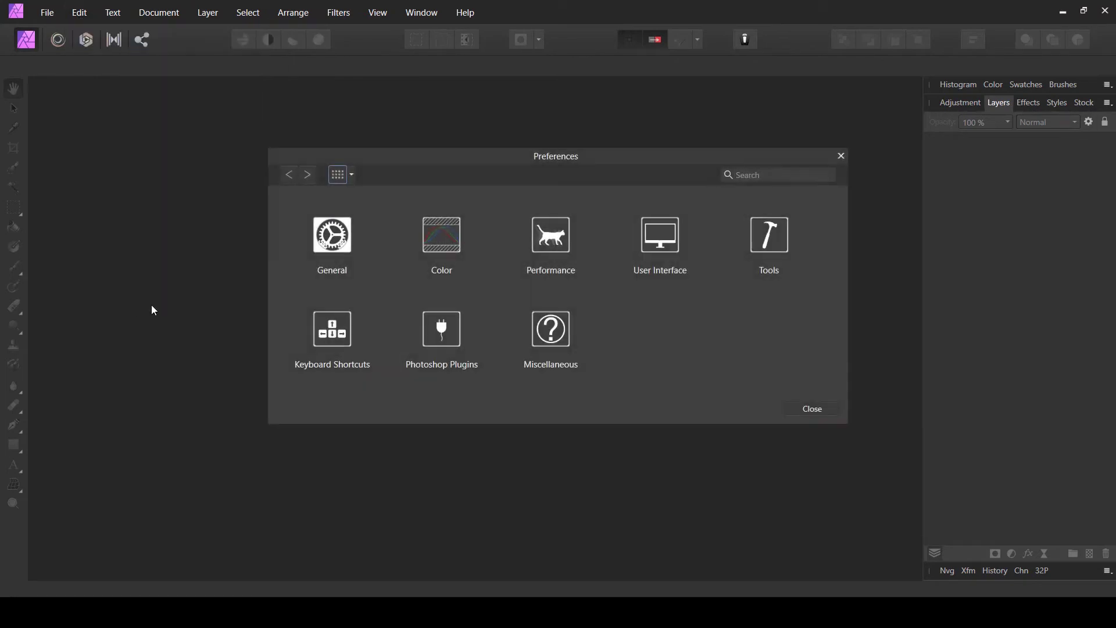
click(341, 254)
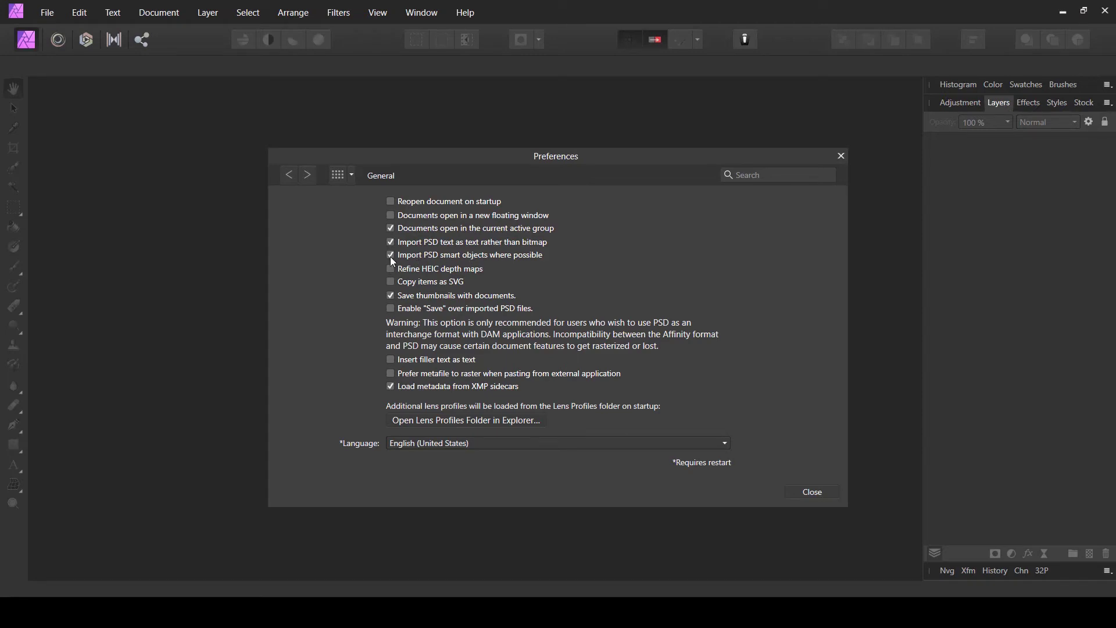
click(812, 493)
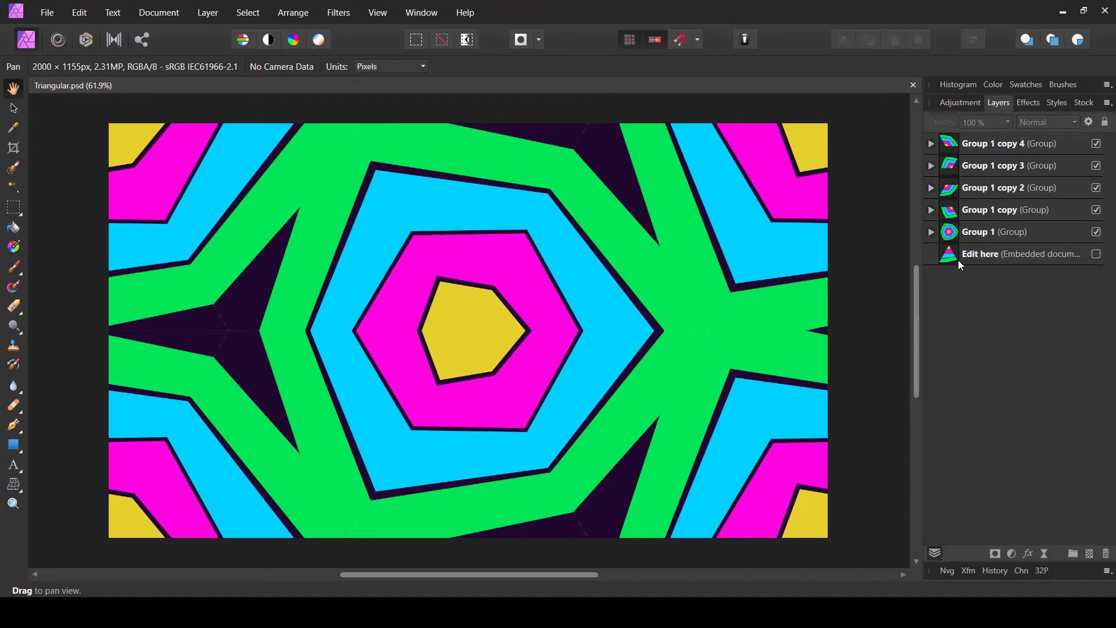
Step: Open the Edit here embedded document of Triangular.psd and place the geometric Unsplash photo on its canvas
double_click(947, 260)
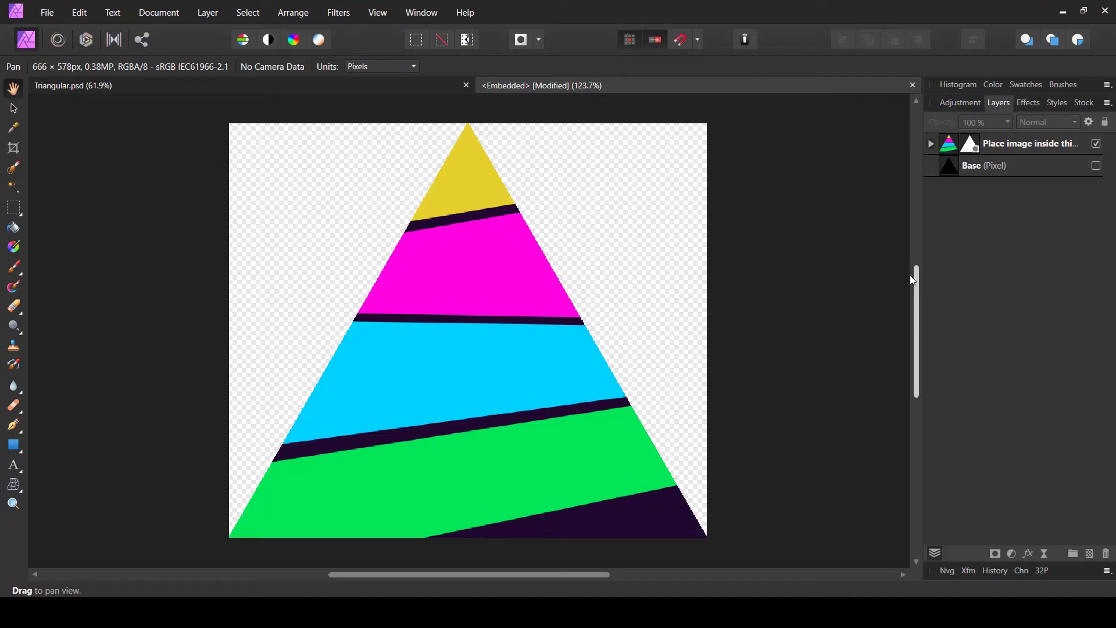
drag(909, 274, 534, 229)
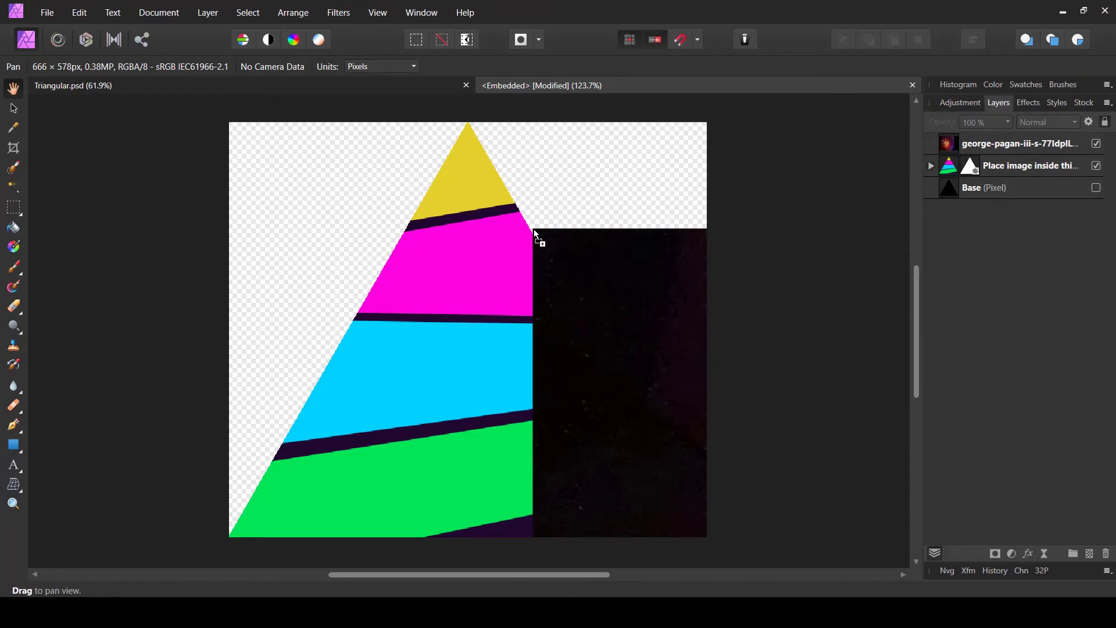
click(15, 110)
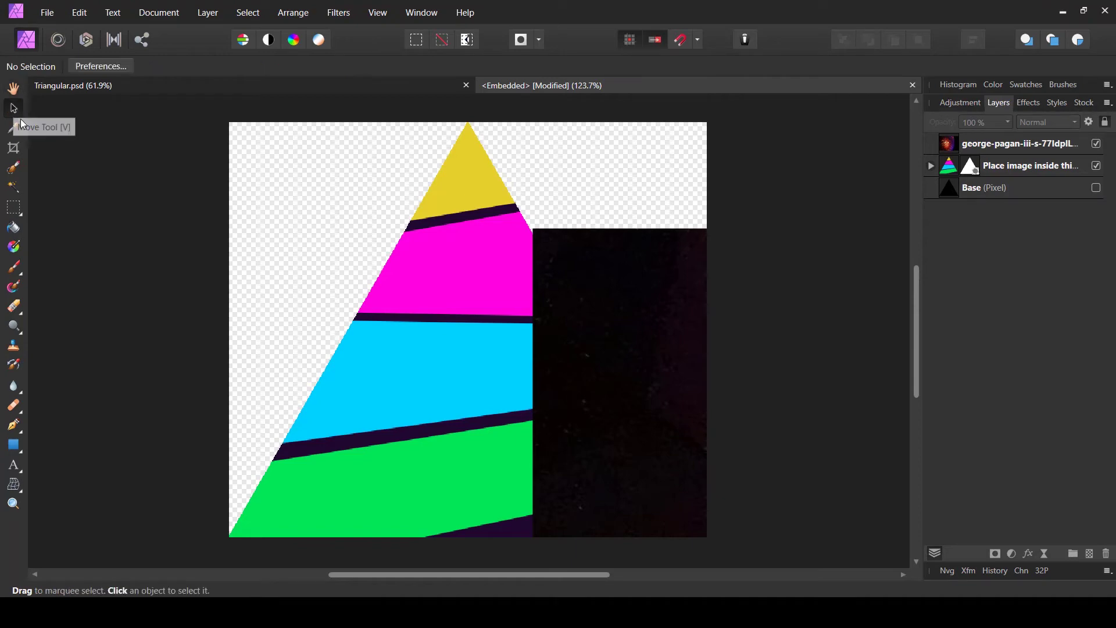
click(993, 143)
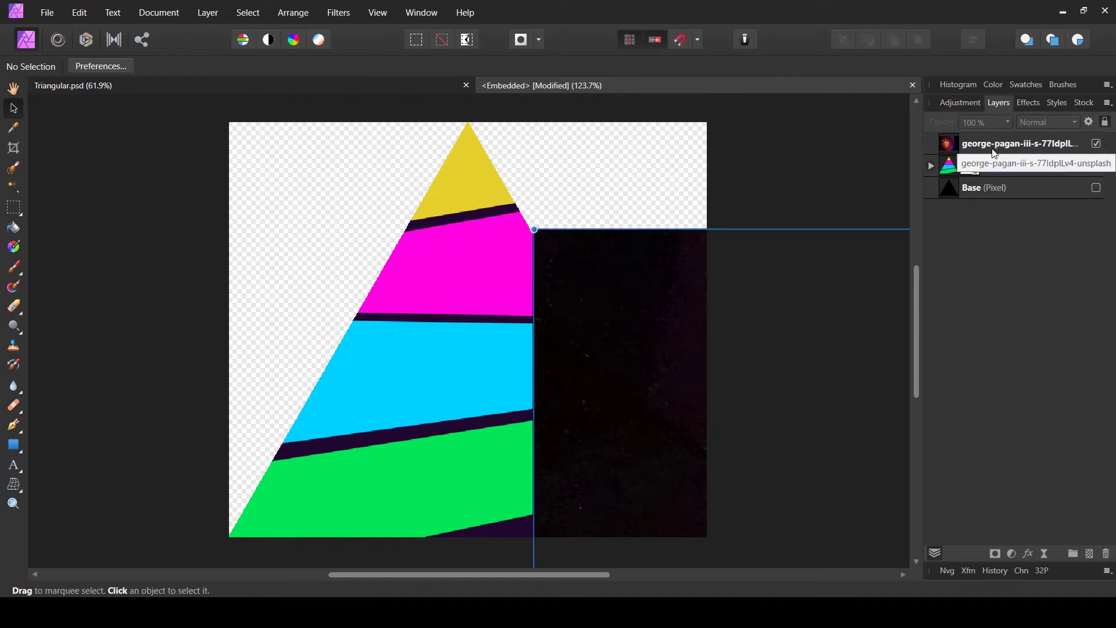
Step: Move the photo layer into the Place image inside this group above the Delete this layer, and hide Delete this
click(931, 167)
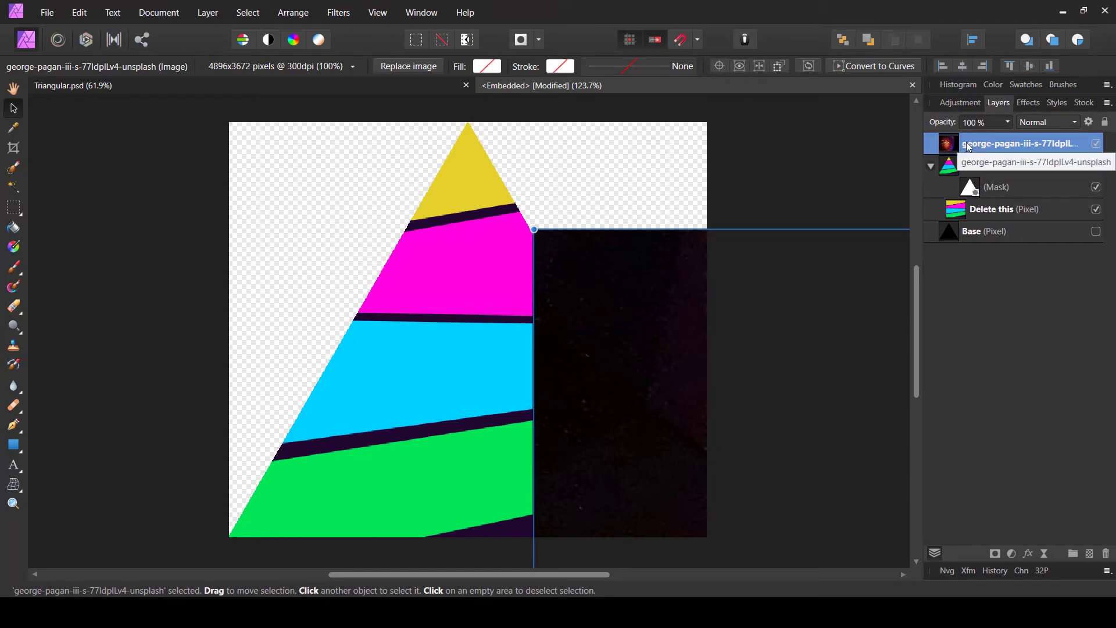
drag(956, 146, 950, 199)
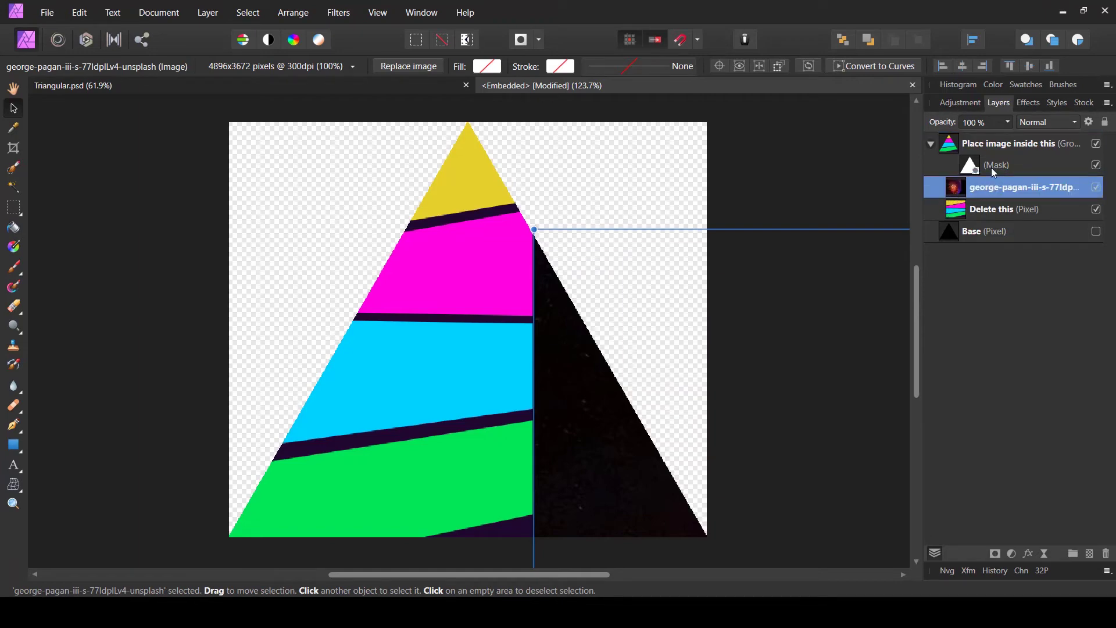
click(1046, 214)
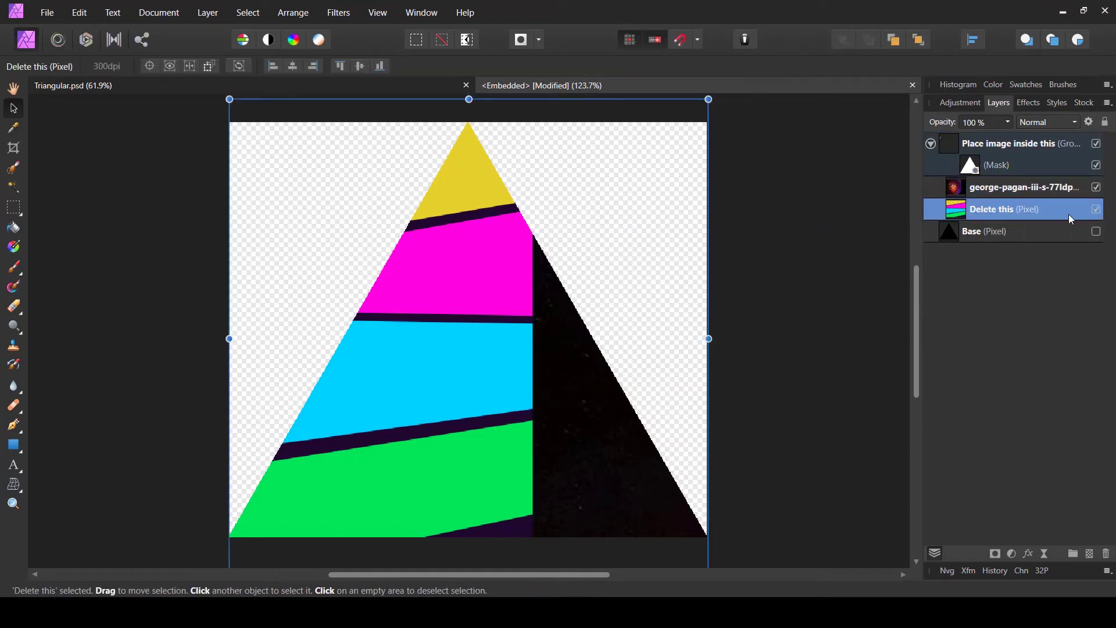
click(1092, 212)
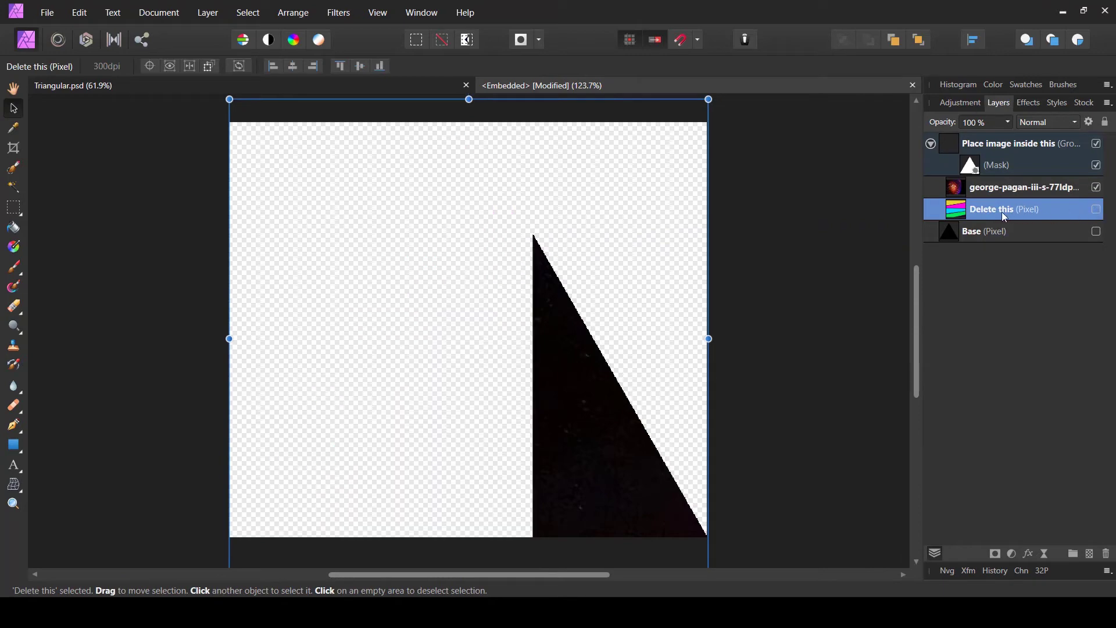
Step: Scale down and reposition the geometric photo so its red and purple facets fill the whole triangle, and deselect it
click(968, 192)
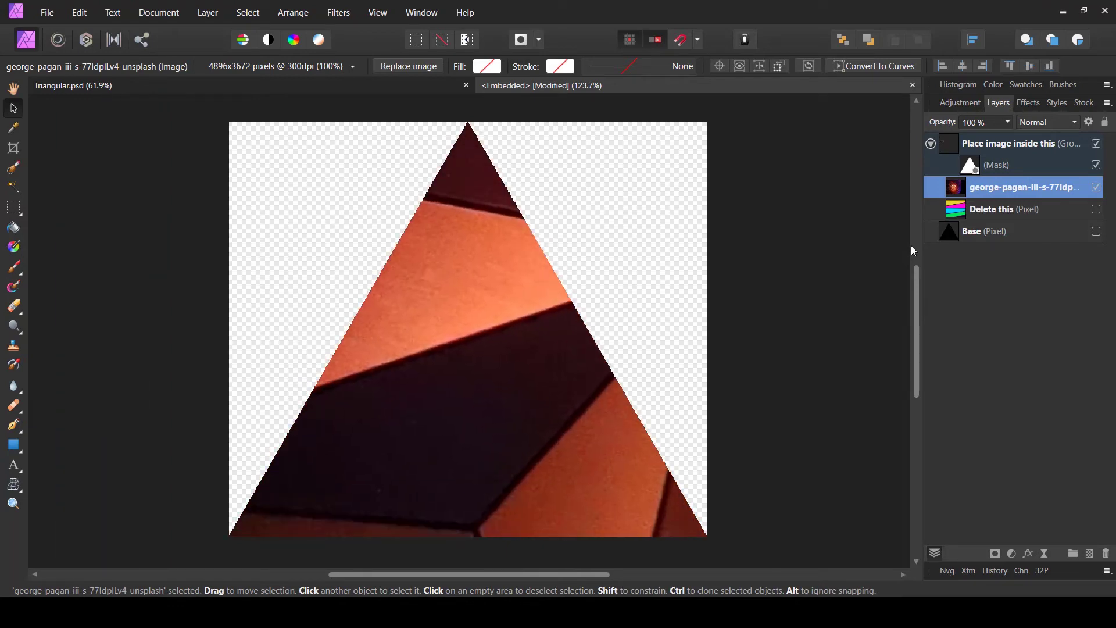
scroll(505, 301, down, 4)
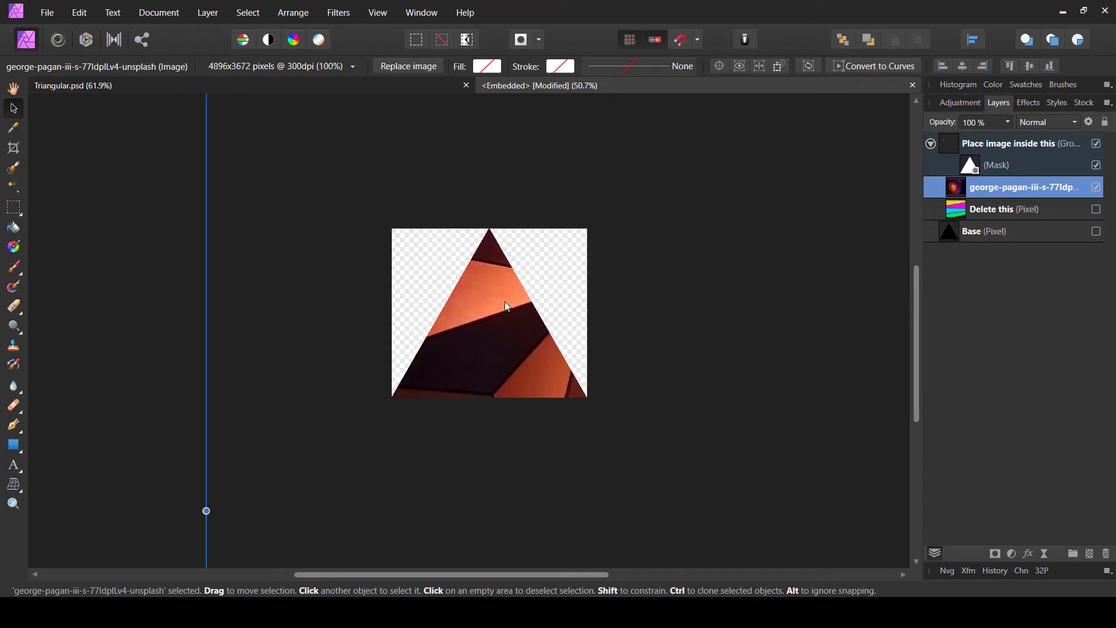
scroll(507, 306, down, 3)
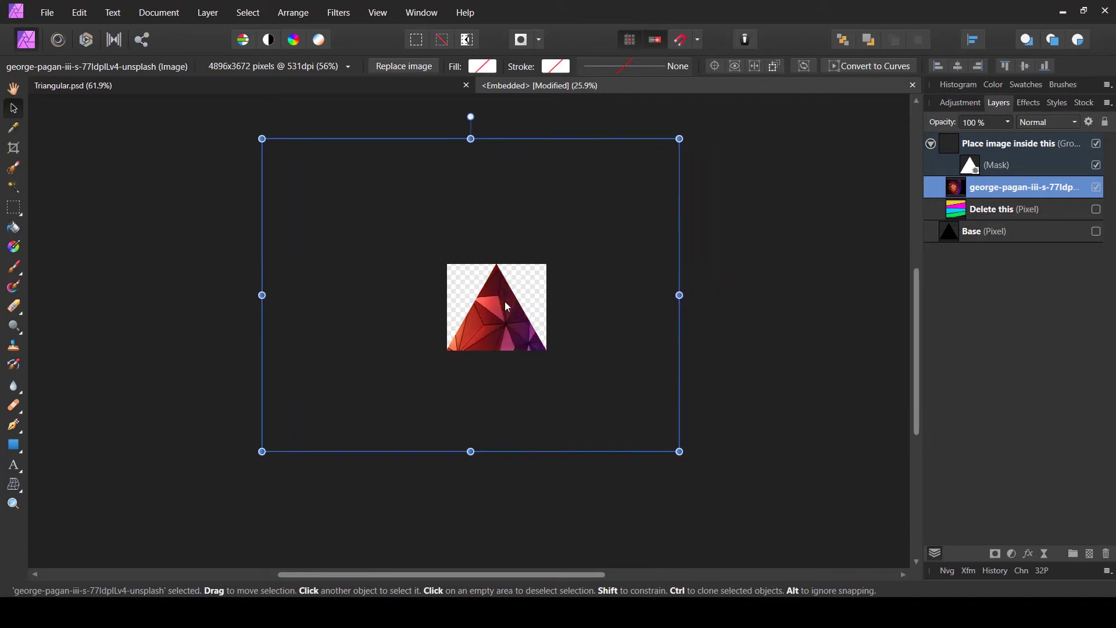
scroll(499, 299, up, 2)
drag(733, 399, 698, 406)
key(ctrl+d)
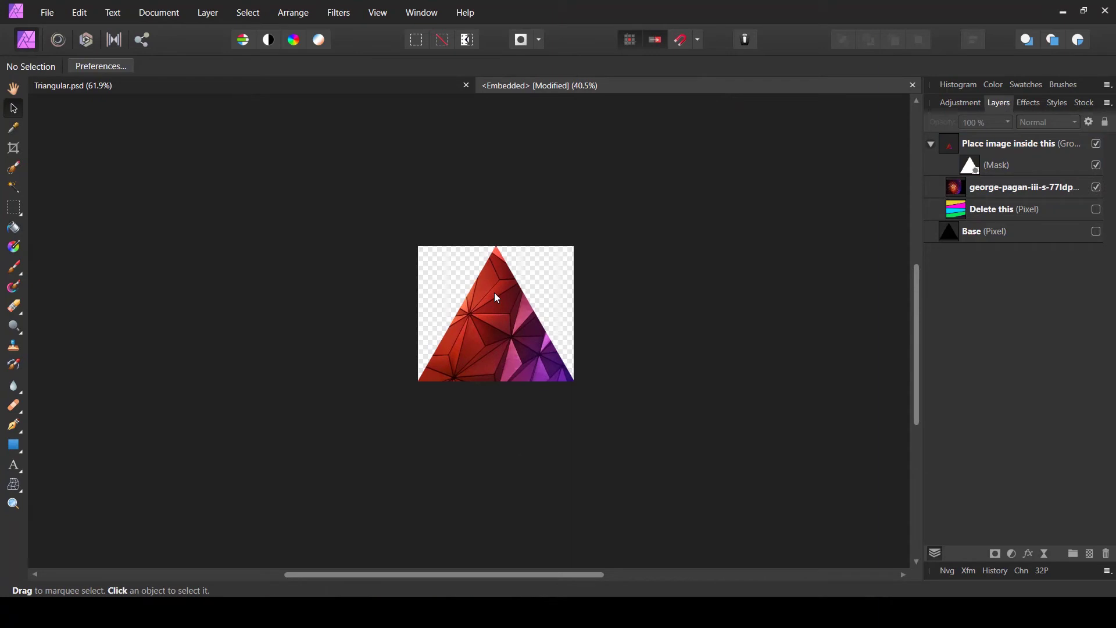
scroll(495, 294, up, 2)
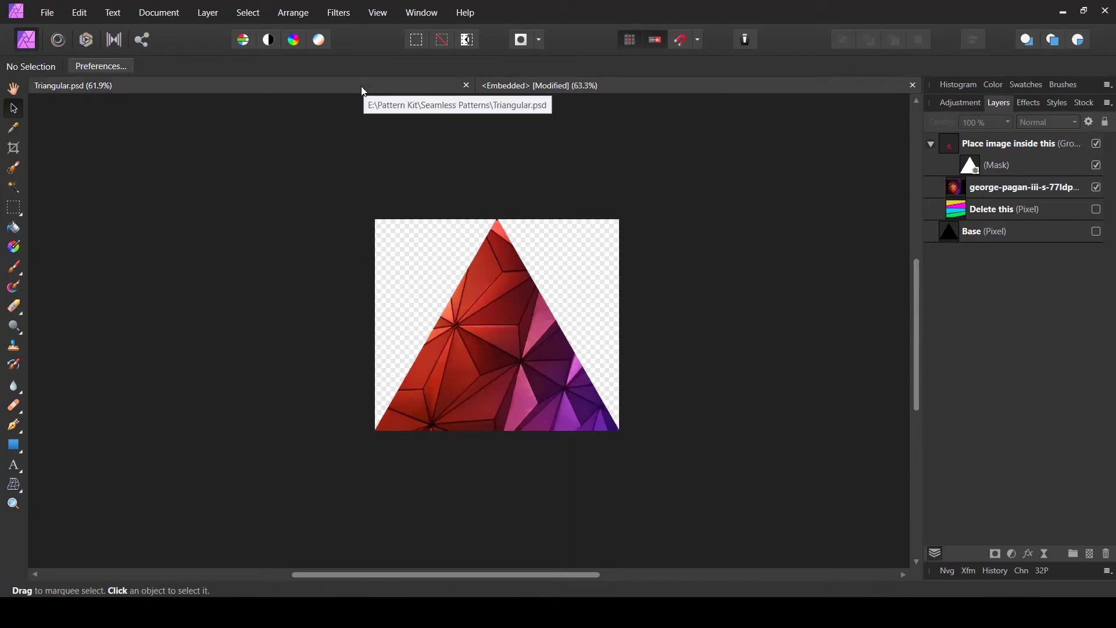
Step: Switch to the Triangular.psd document to view the pattern built from the edited triangle
click(361, 93)
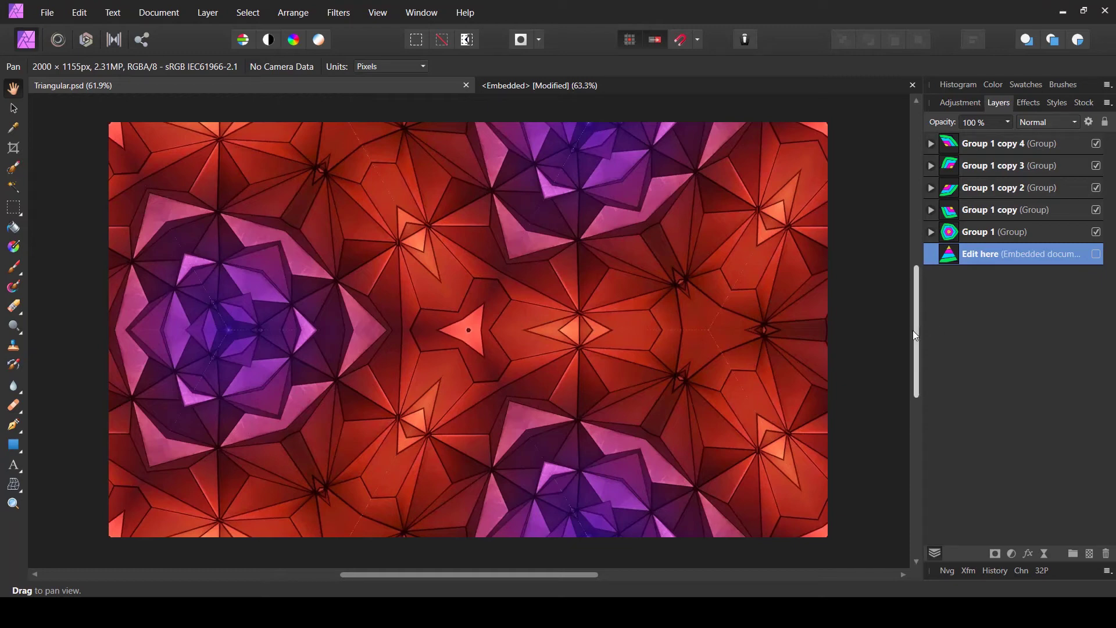
Step: Add an HSL adjustment to the triangular pattern document with a hue shift of 19.6°
click(1030, 103)
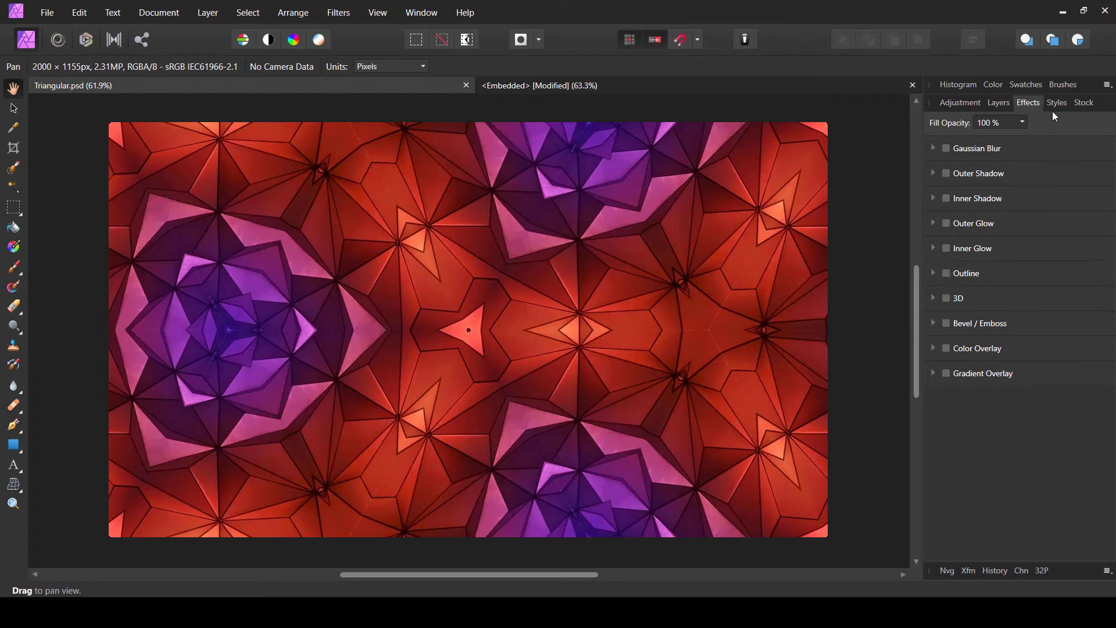
click(962, 104)
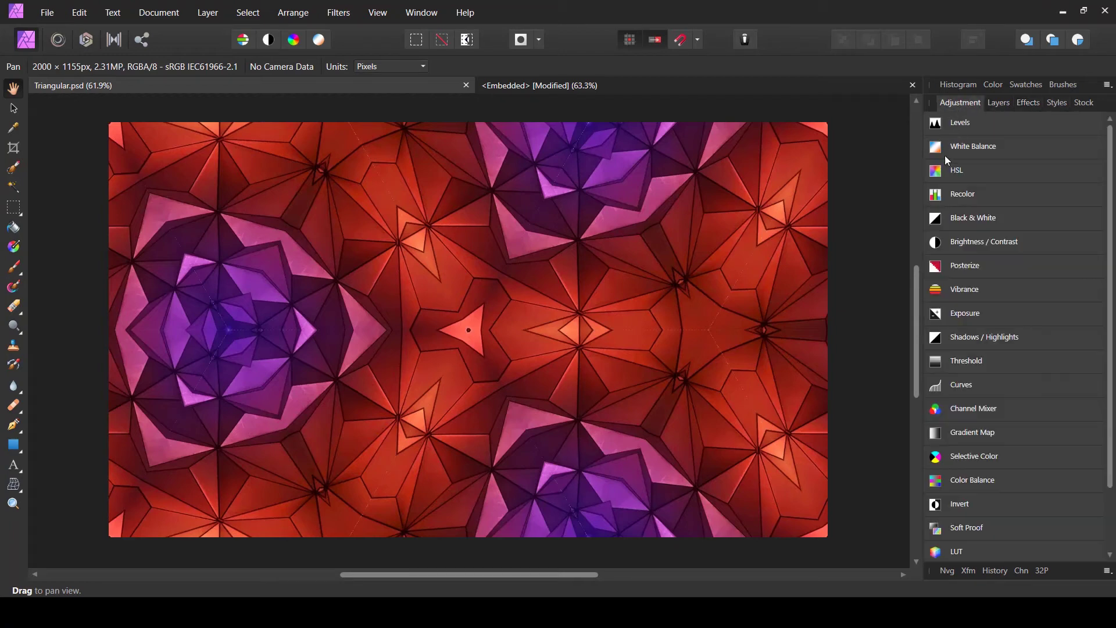
click(951, 175)
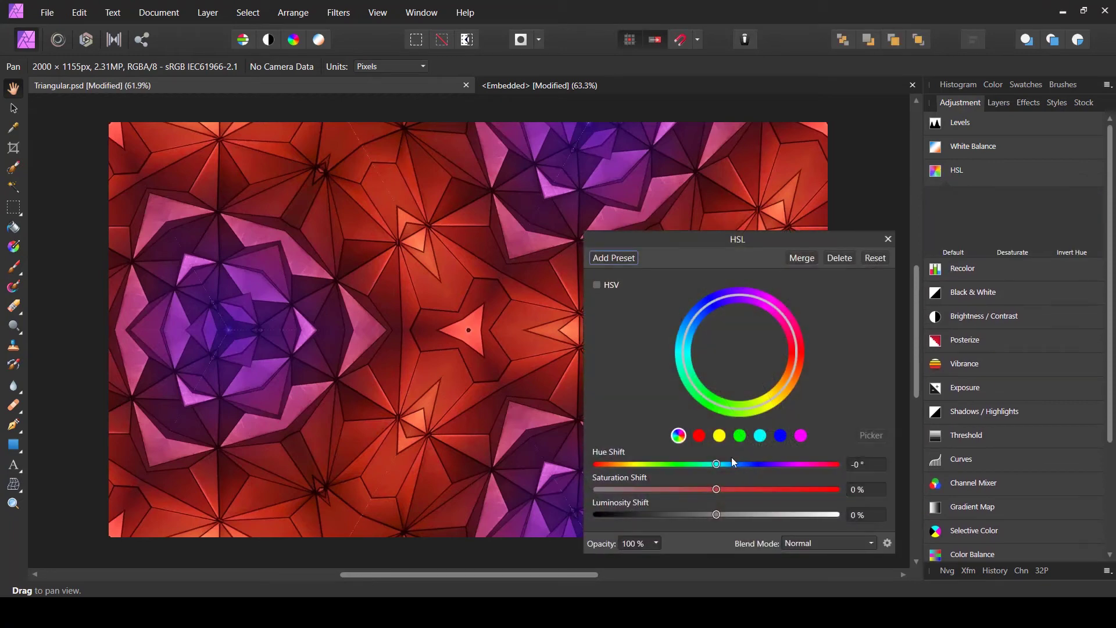
mouse_move(716, 463)
mouse_down()
mouse_move(818, 460)
mouse_move(692, 475)
mouse_move(830, 462)
mouse_move(728, 474)
mouse_up()
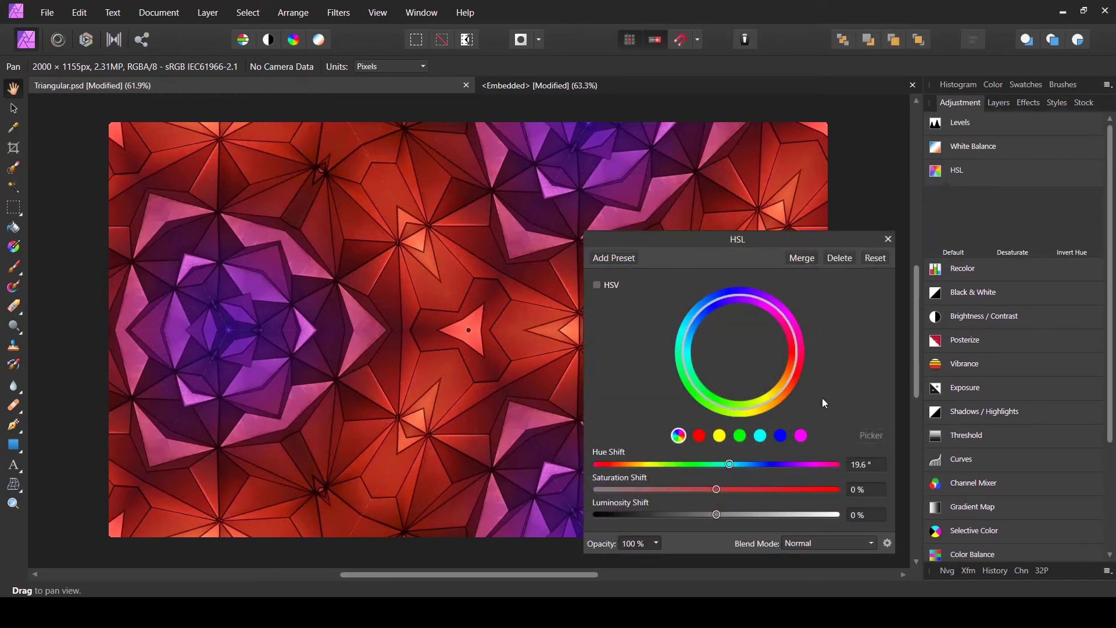
Step: Try the HSL adjustment above Group 1 copy 4 with a 46.7° hue shift, and delete the adjustment
click(1000, 103)
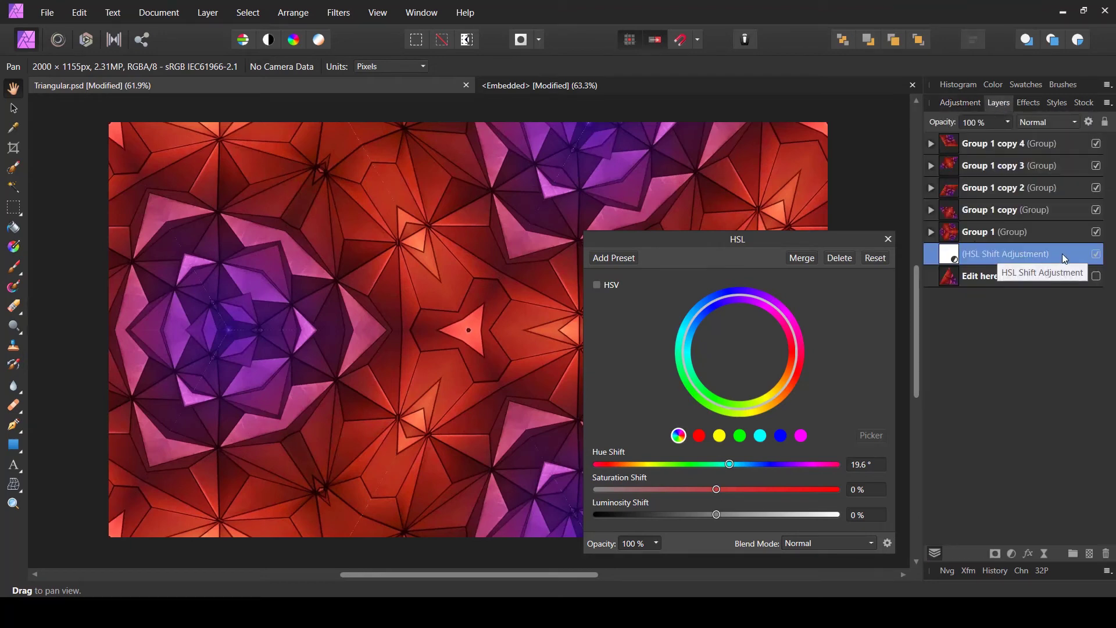
drag(1061, 254, 1035, 134)
mouse_move(731, 465)
mouse_down()
mouse_move(613, 476)
mouse_move(836, 463)
mouse_move(738, 465)
mouse_move(747, 463)
mouse_up()
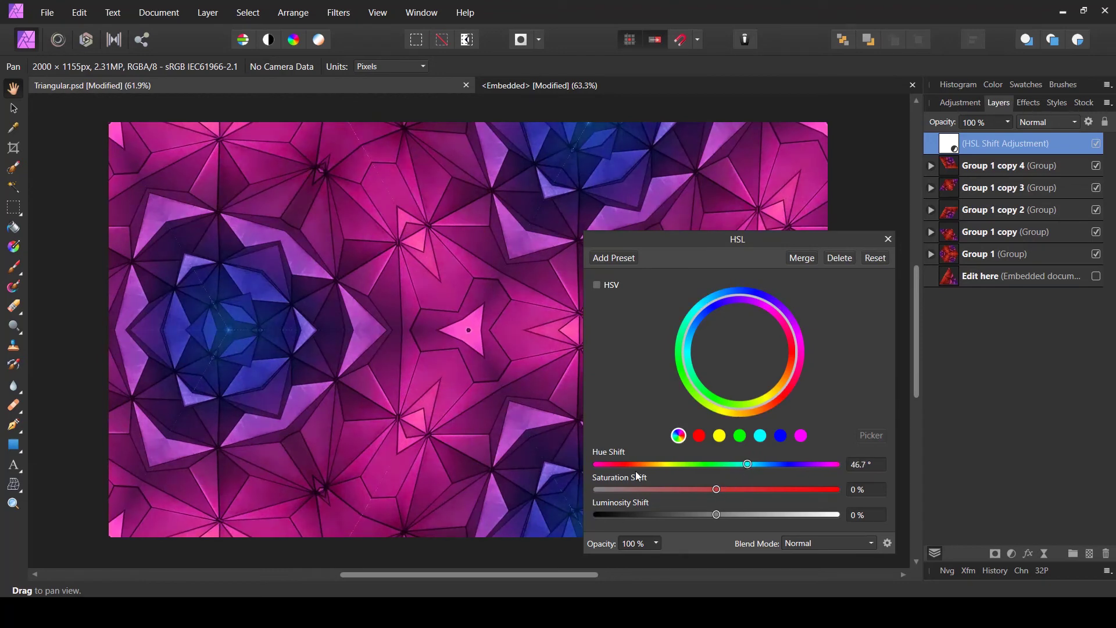
click(888, 238)
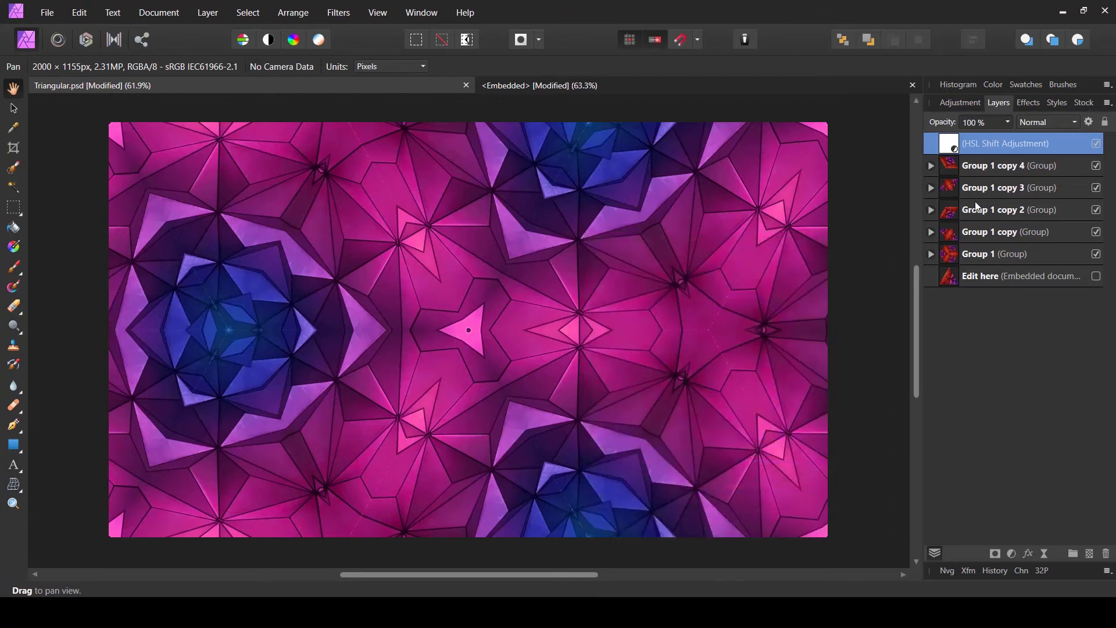
click(1107, 554)
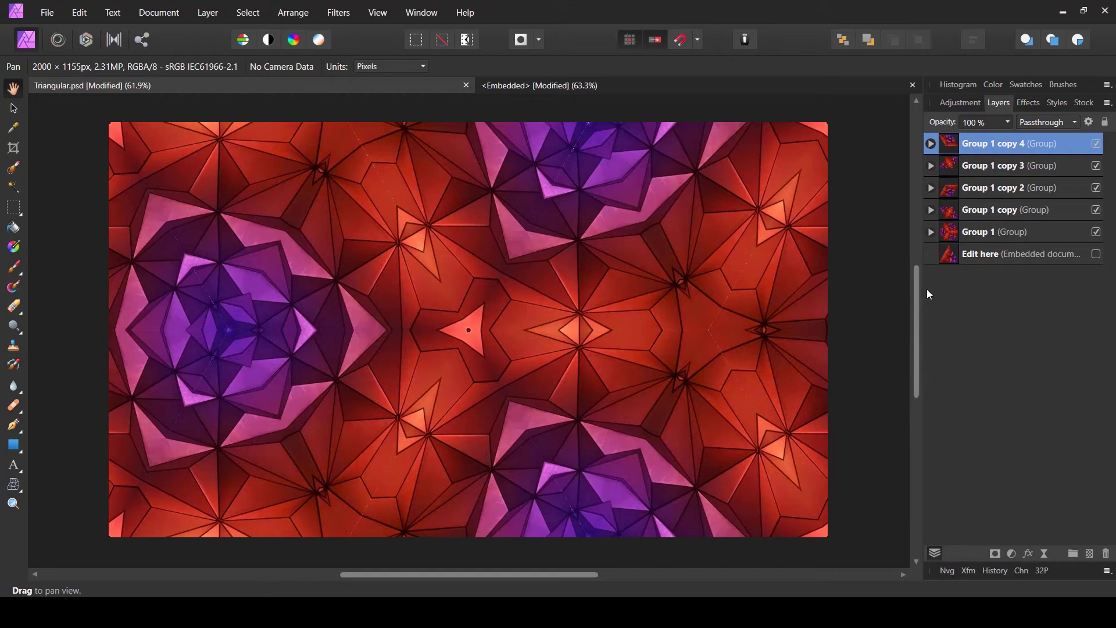
Step: Examine the joins between the triangles up close, and bring the whole pattern back into view
scroll(770, 295, up, 6)
scroll(568, 379, up, 7)
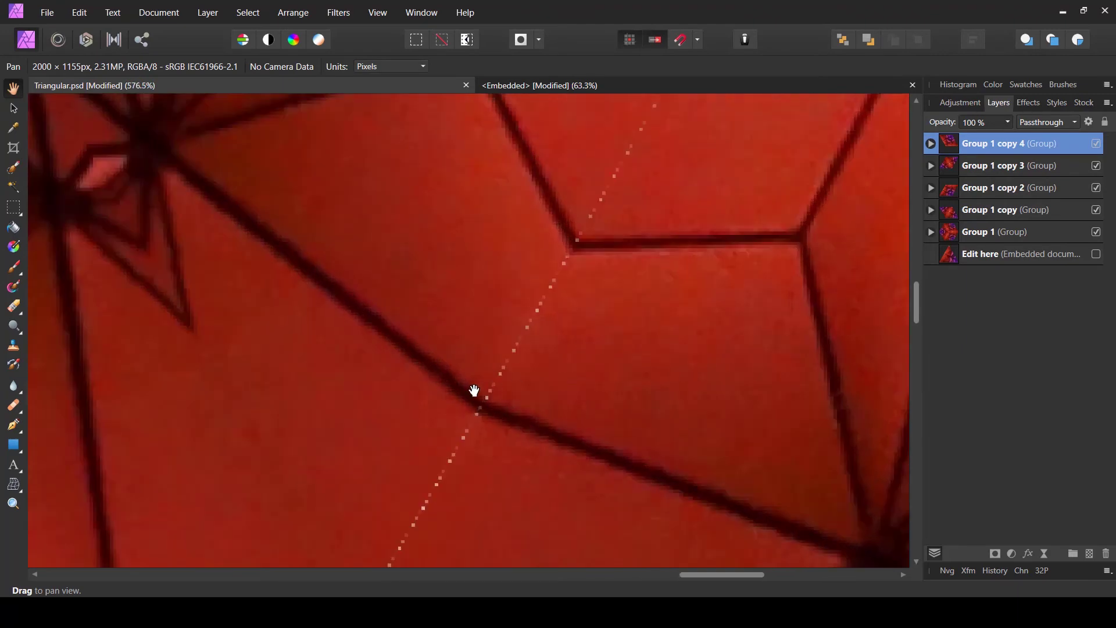
scroll(474, 386, down, 15)
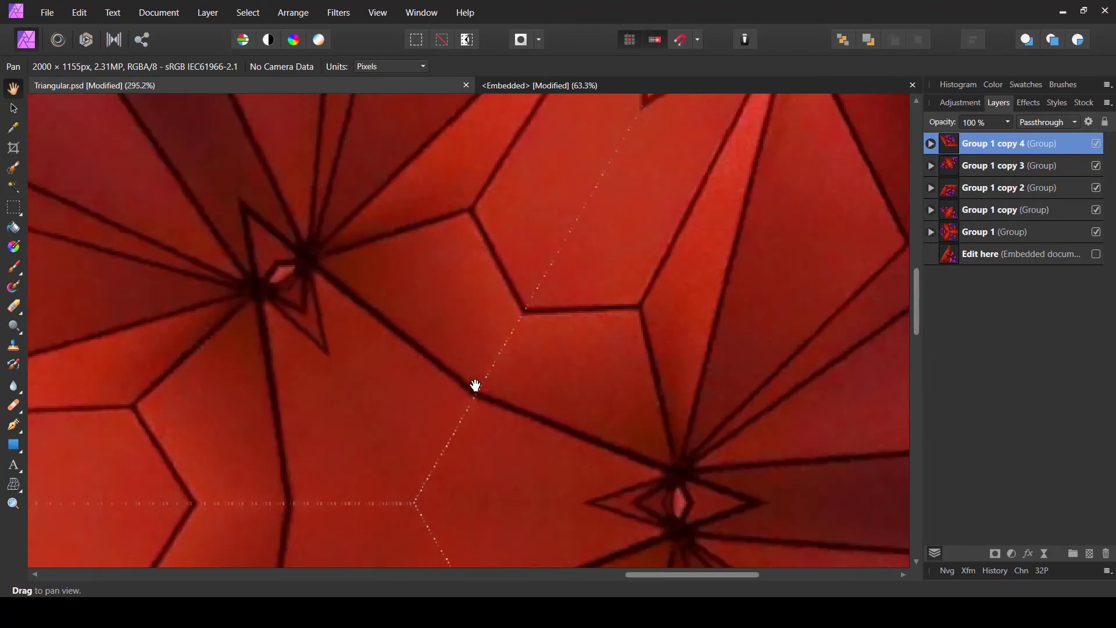
scroll(292, 403, up, 1)
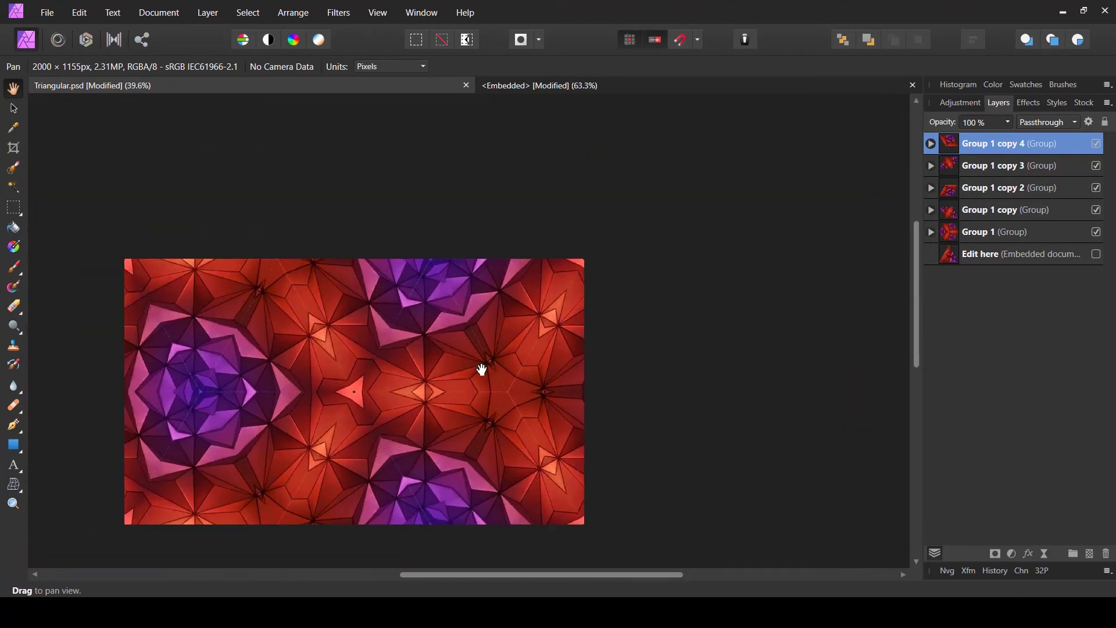
scroll(481, 370, left, 5)
scroll(482, 369, down, 2)
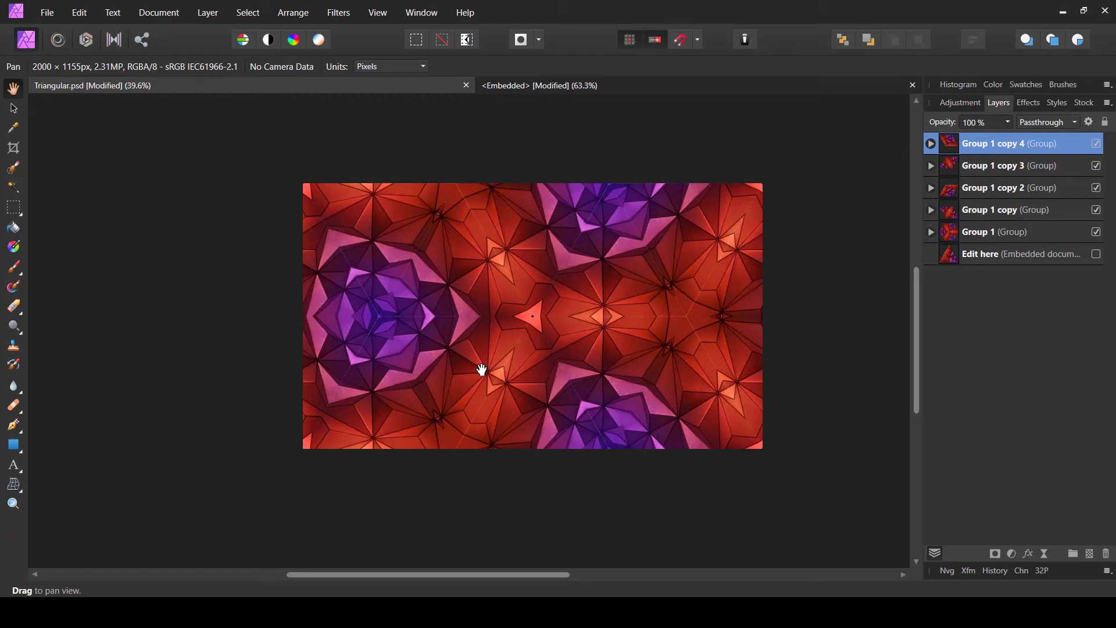
Step: Show the Macro studio panel and import the macro that repeatedly merges visible layers and deletes the extra copies
click(378, 13)
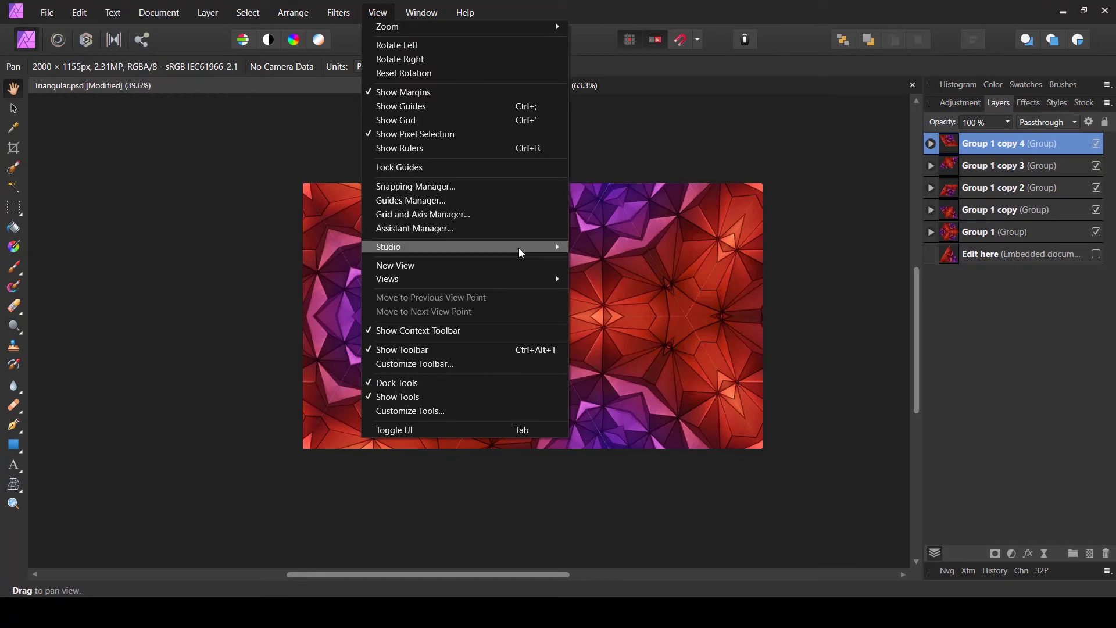
mouse_move(523, 249)
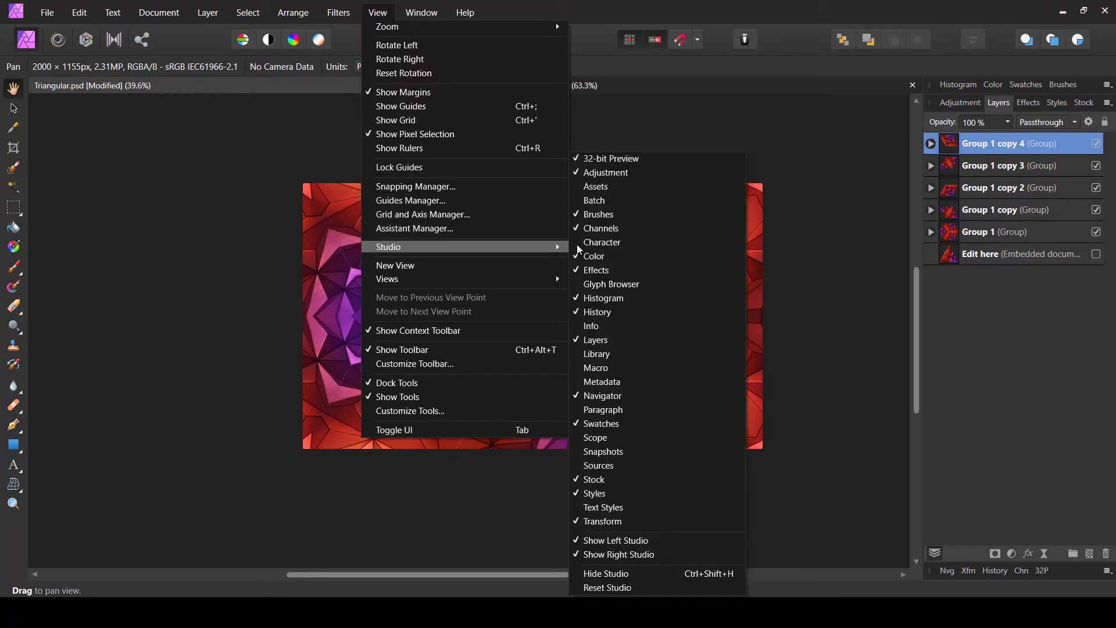
click(608, 365)
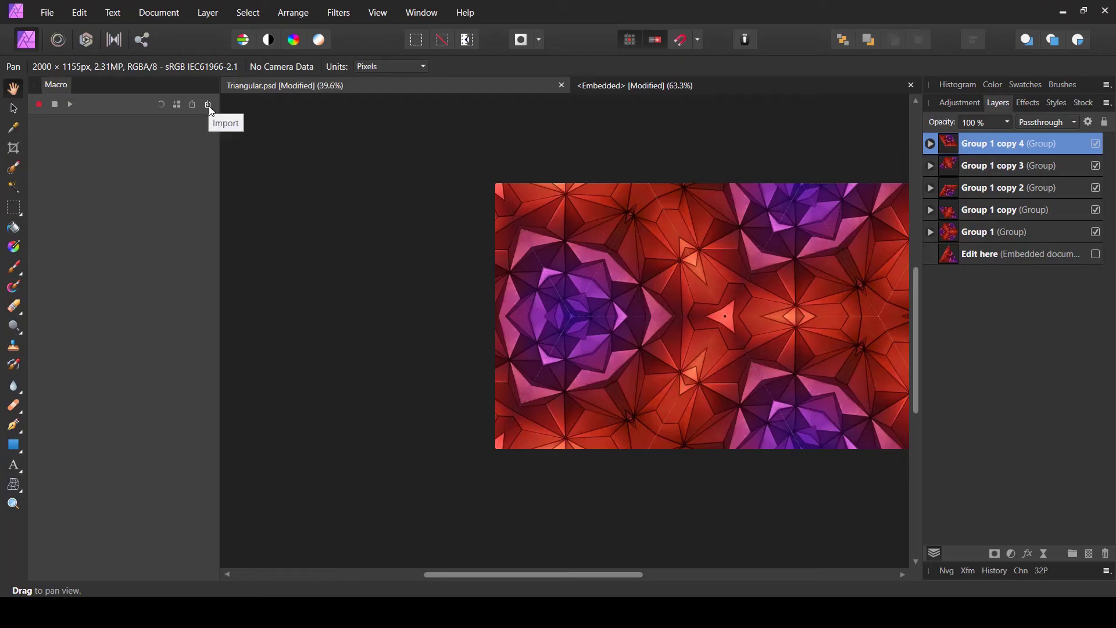
click(208, 105)
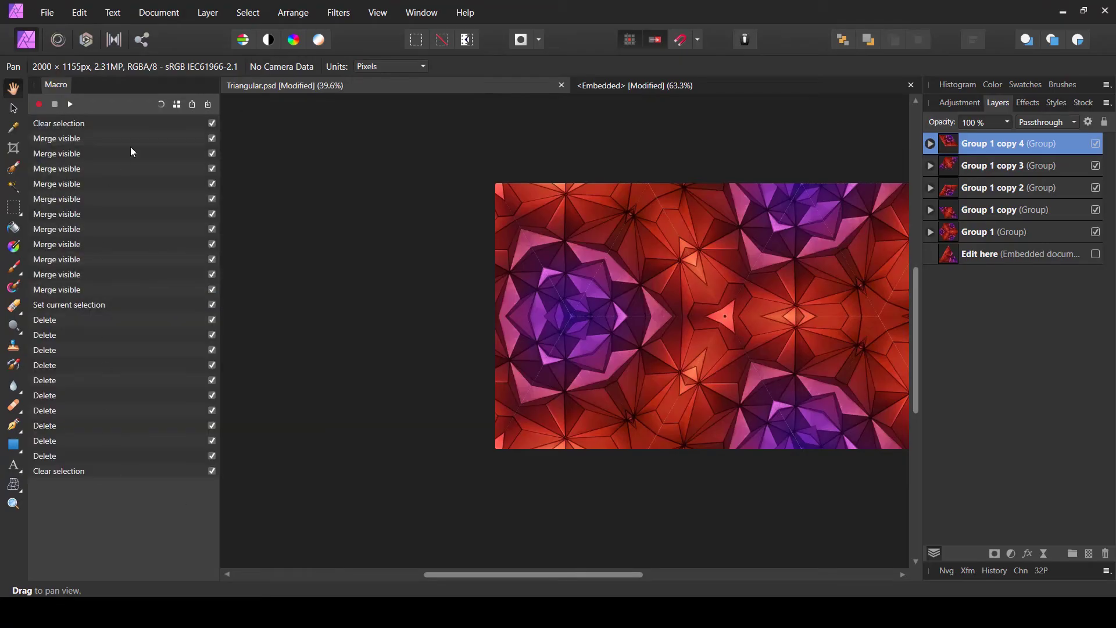
Step: Run the imported macro on the pattern, select the merged pixel layer above Group 1 copy 4, and inspect its joins
scroll(912, 245, right, 3)
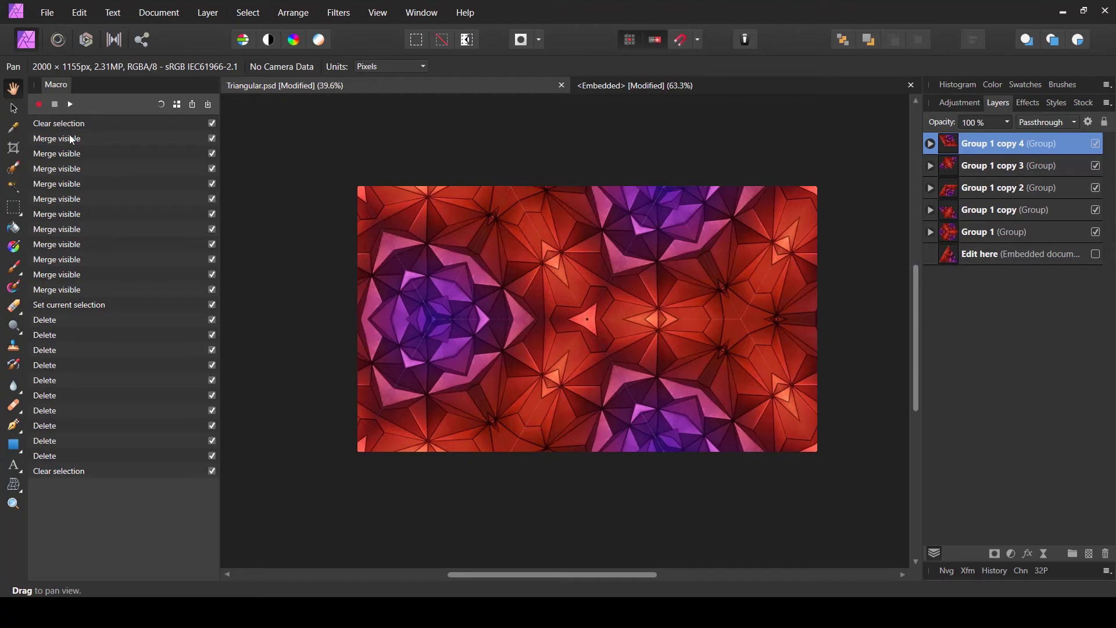
key(ctrl+shift+alt+e)
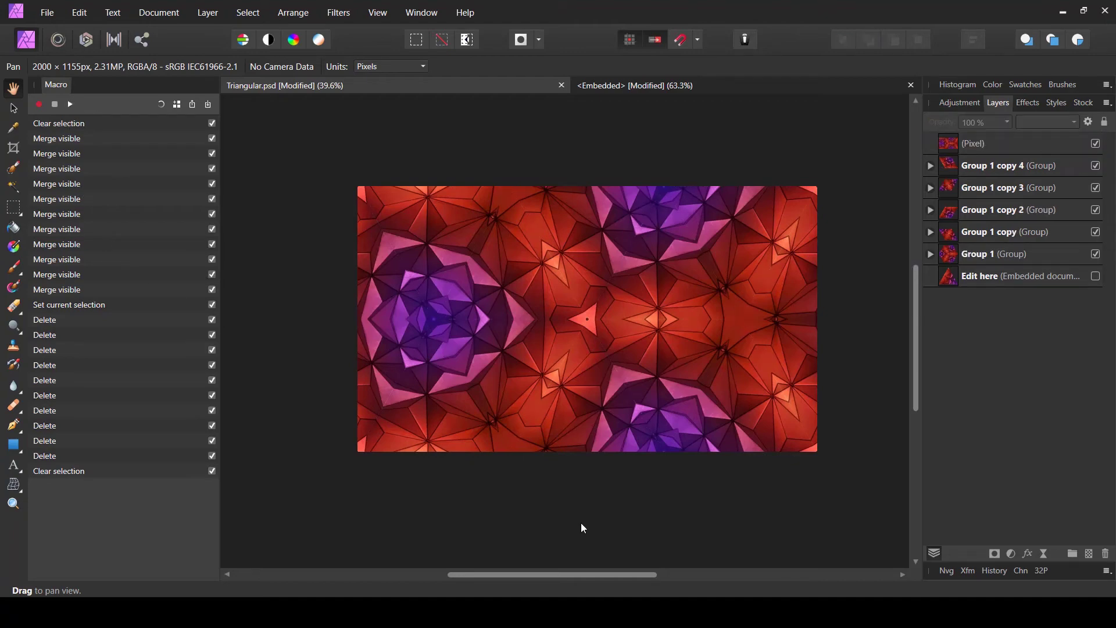
click(983, 147)
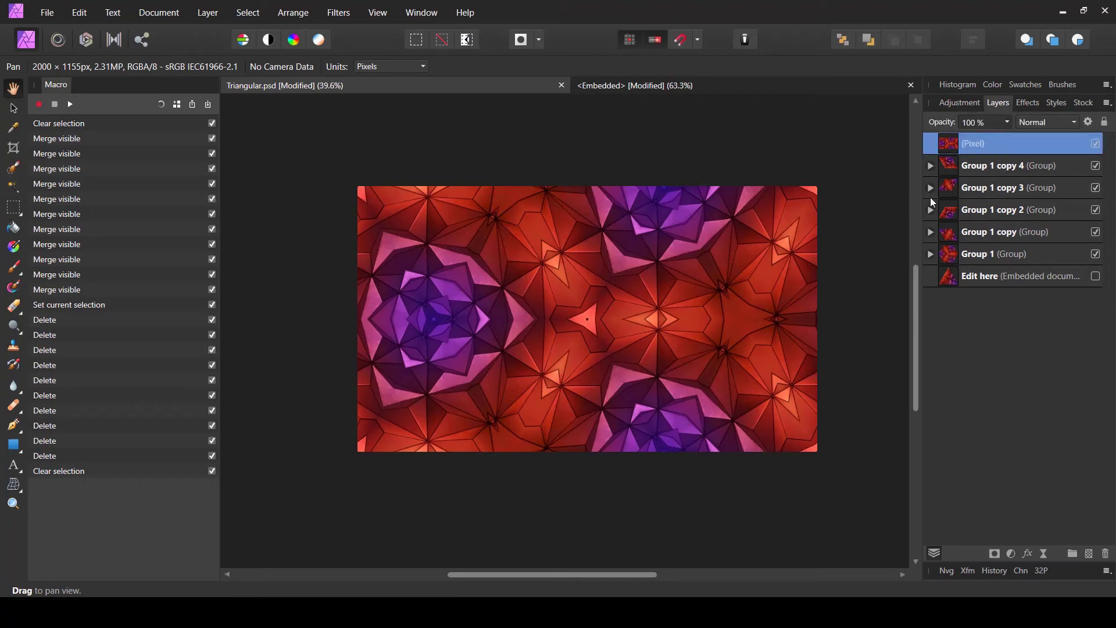
scroll(759, 293, up, 5)
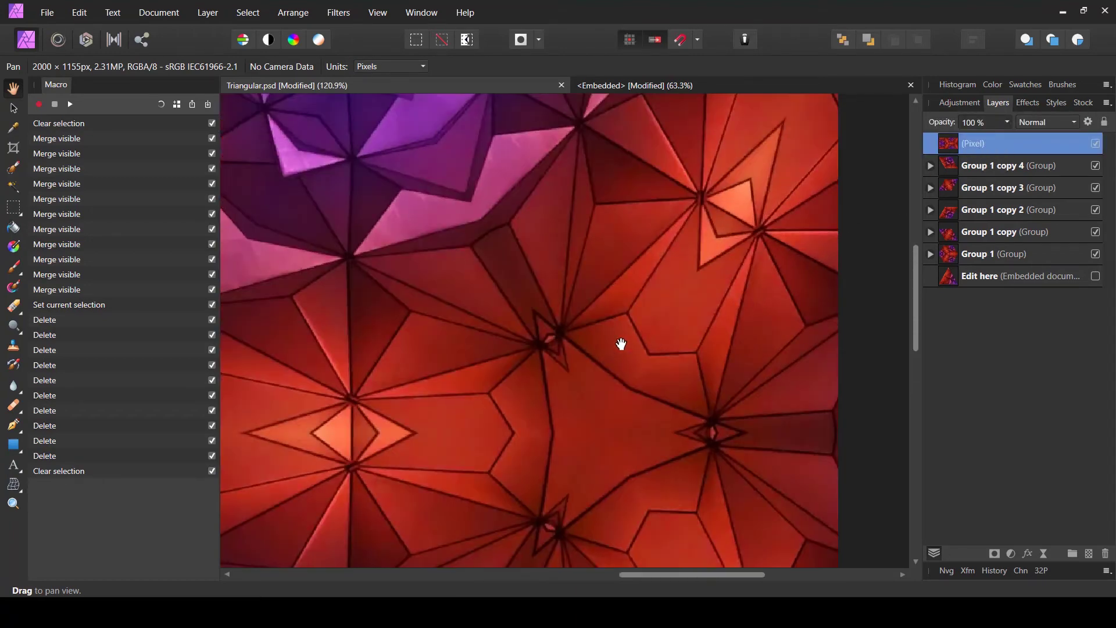
scroll(620, 344, down, 5)
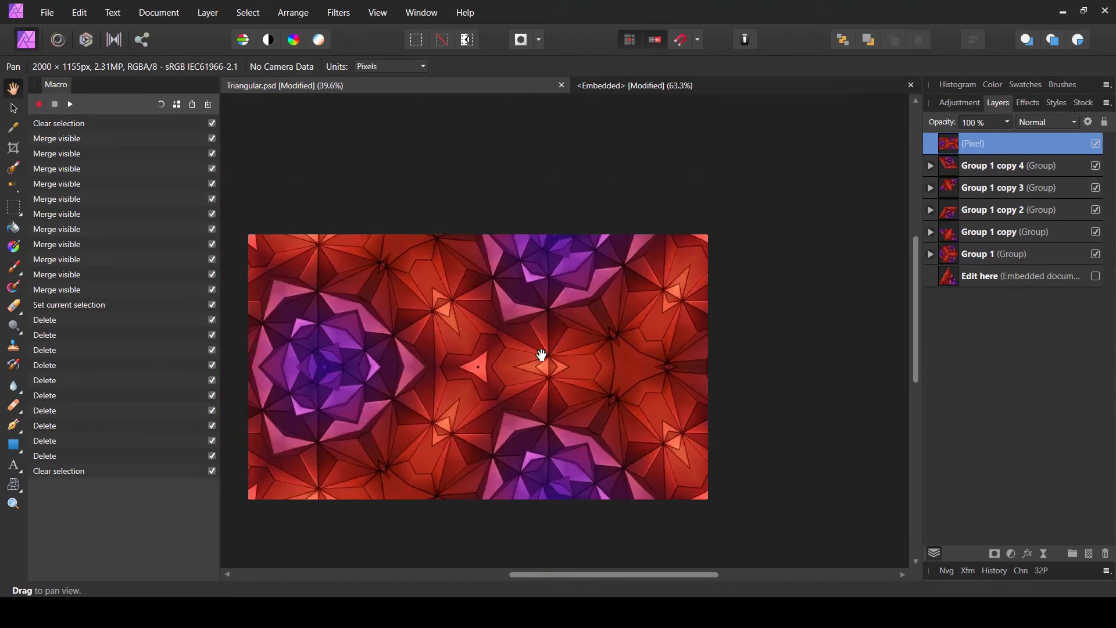
Step: Open MerchByAmazon-phonecase-template.psd and its embedded Artwork [Edit this smart object] document
click(65, 88)
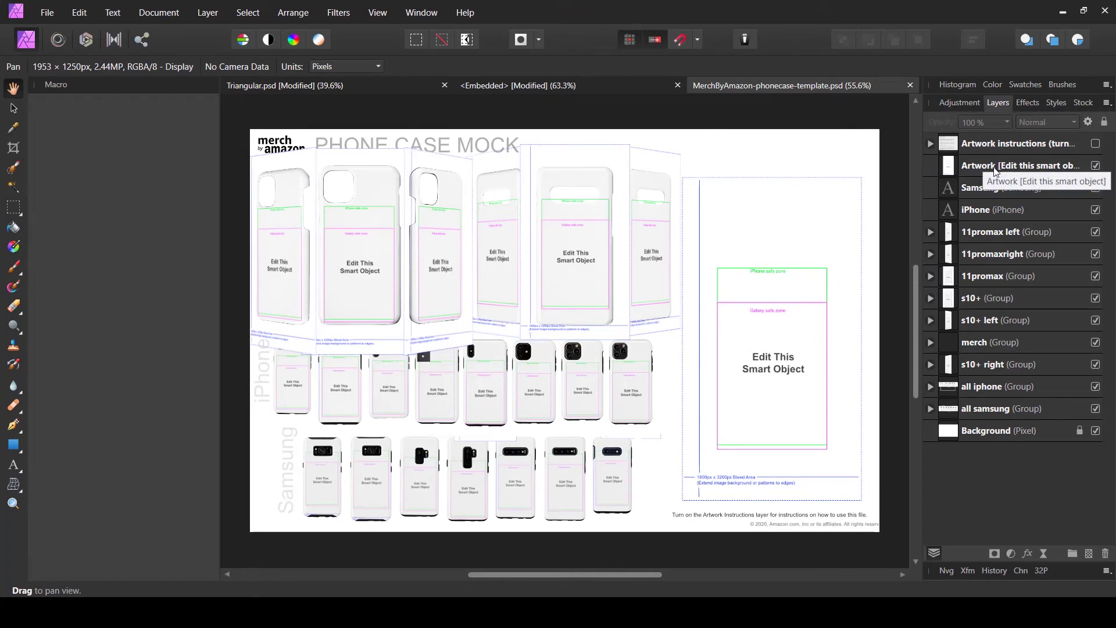
double_click(947, 168)
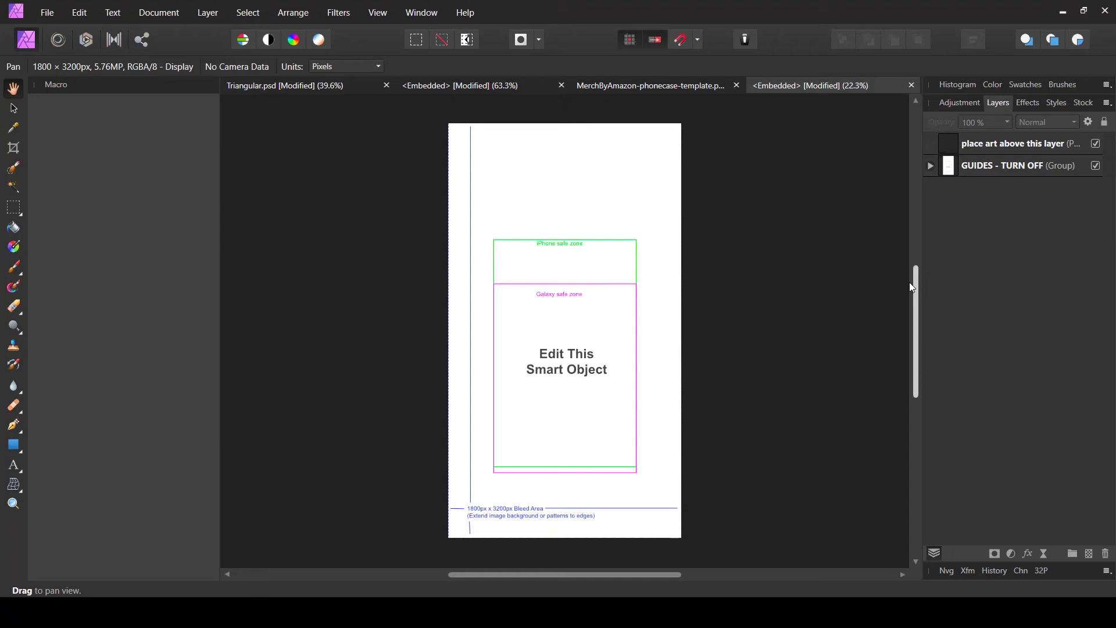
Step: Check the PNG export settings for Triangular.psd, and return to the embedded phone case artwork document
click(336, 89)
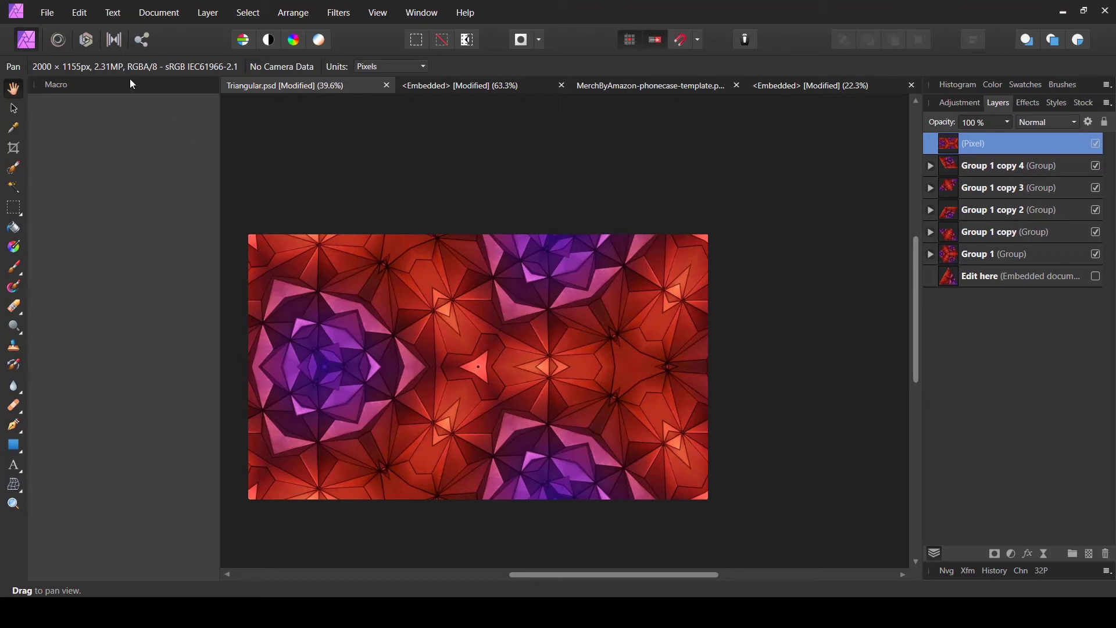
click(47, 12)
click(186, 321)
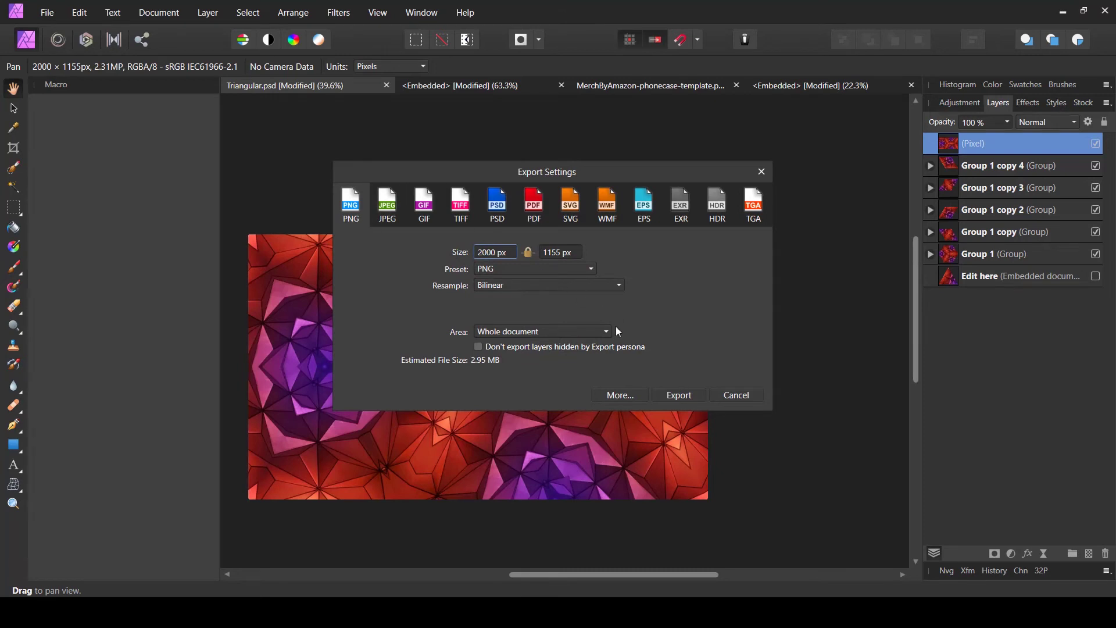
key(Escape)
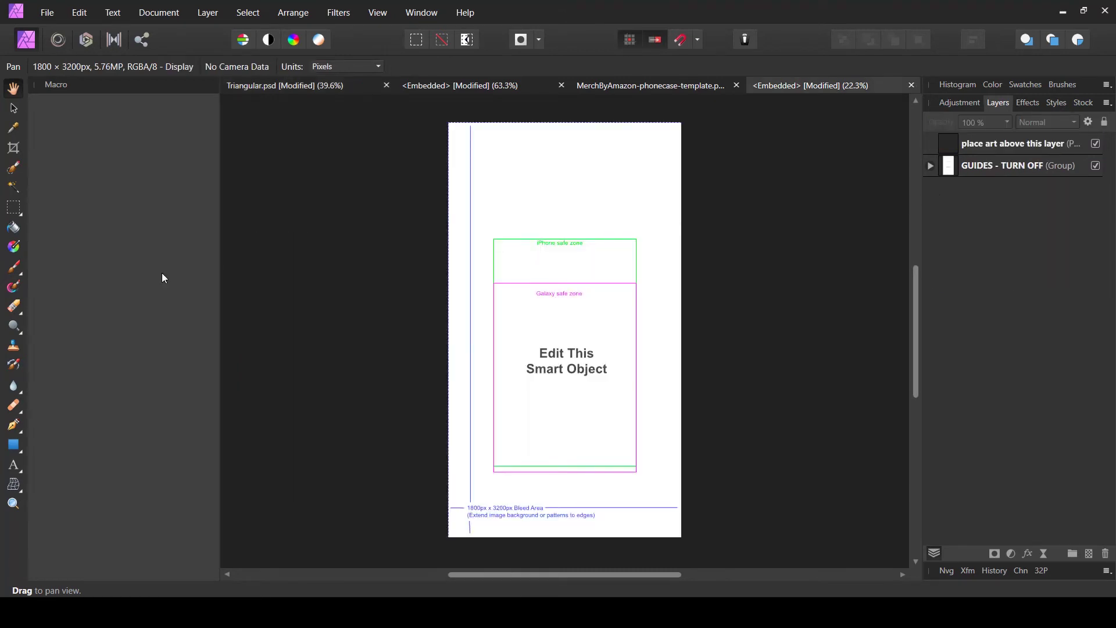
Step: Draw a white rectangle covering the entire 1800 × 3200 px artwork canvas, above the place art above this layer
click(14, 449)
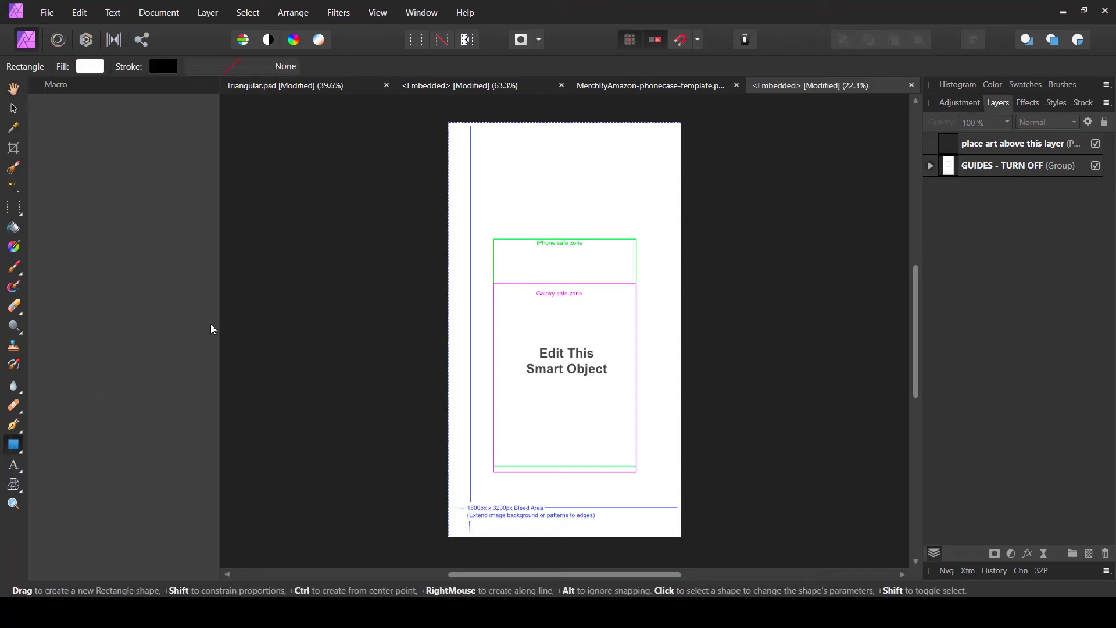
mouse_move(448, 122)
mouse_down()
mouse_move(548, 206)
mouse_move(680, 461)
mouse_move(681, 537)
mouse_move(681, 526)
mouse_up()
key(v)
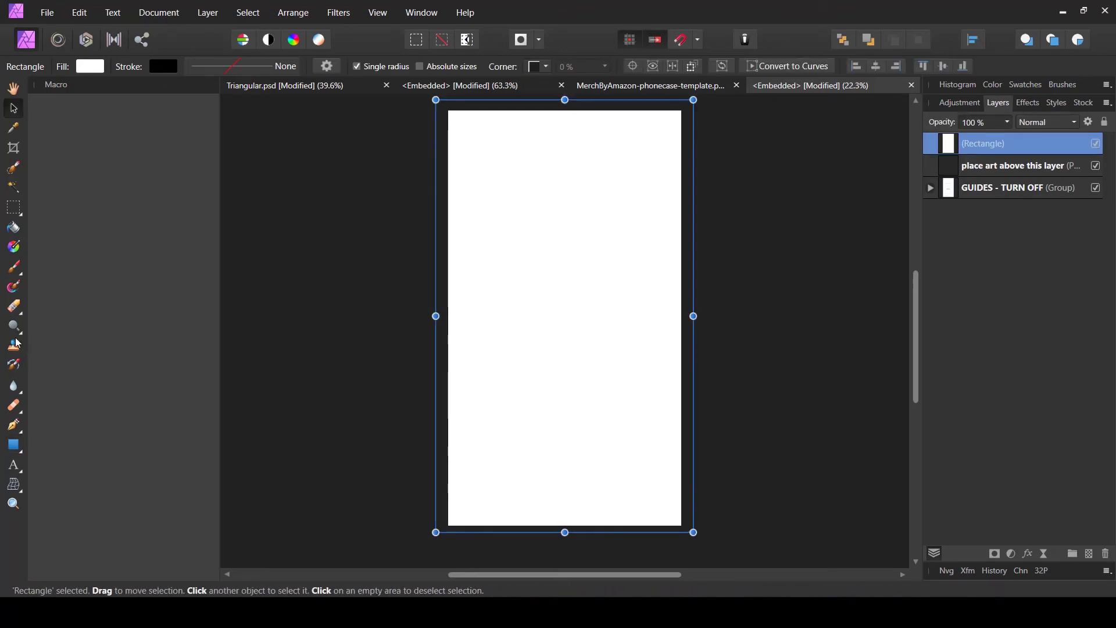
Step: Give the rectangle a Bitmap fill of the triangular pattern with Wrap extend, scaled down and slightly rotated, and deselect it
click(14, 248)
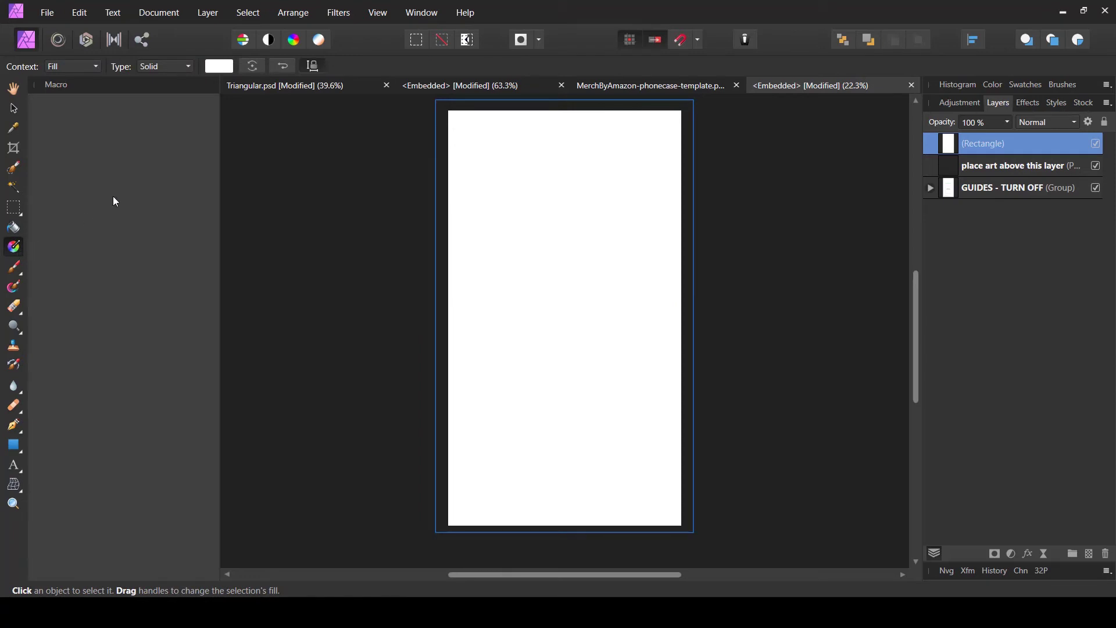
click(164, 67)
click(143, 158)
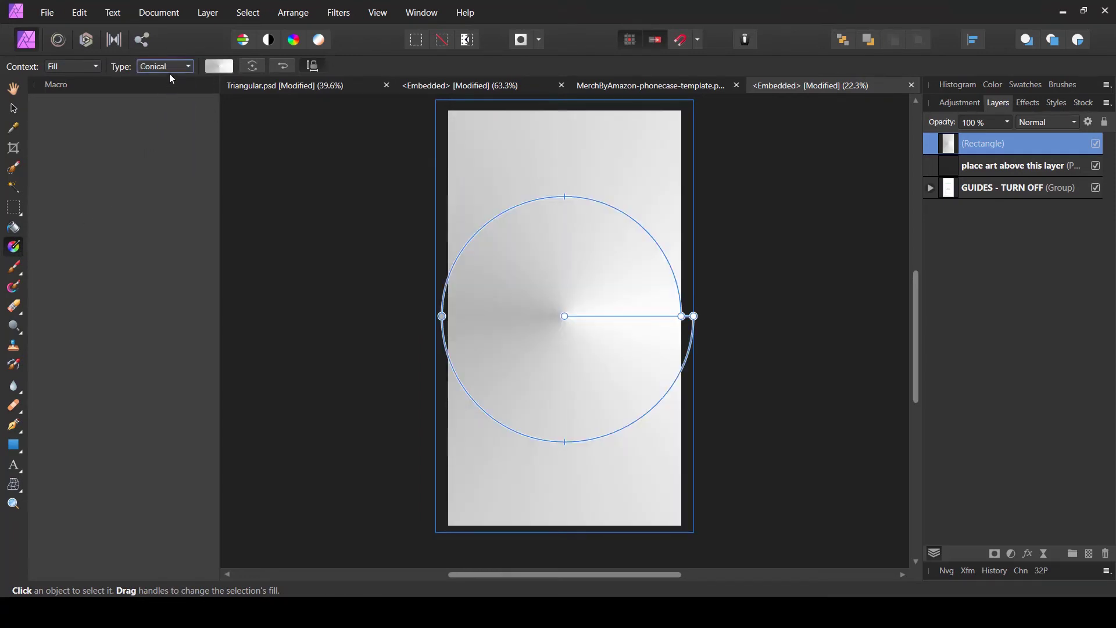
click(176, 68)
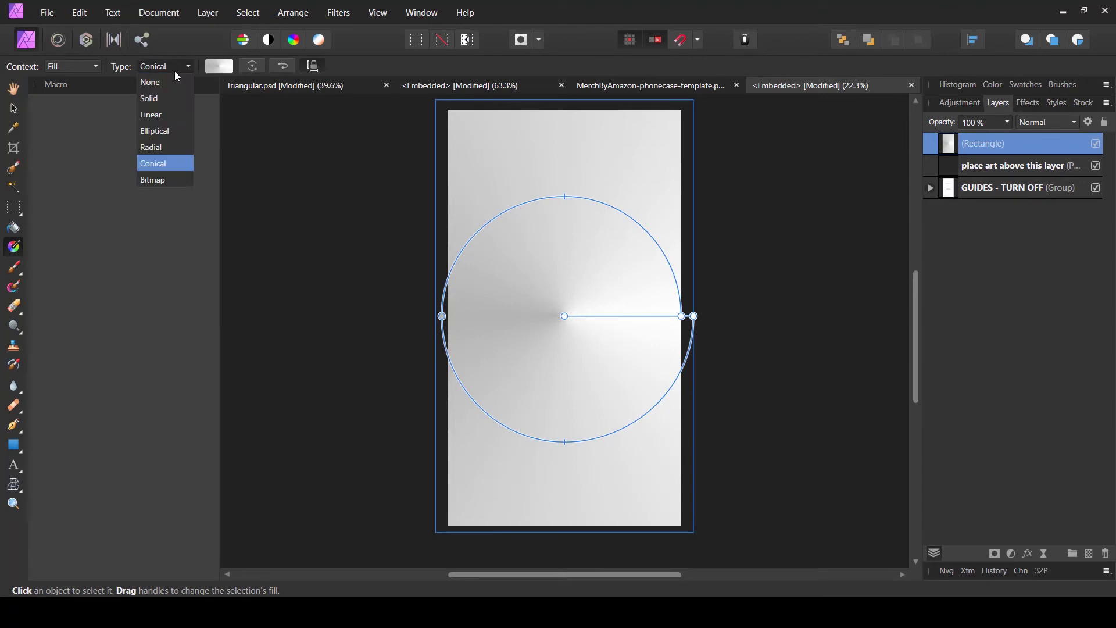
click(159, 180)
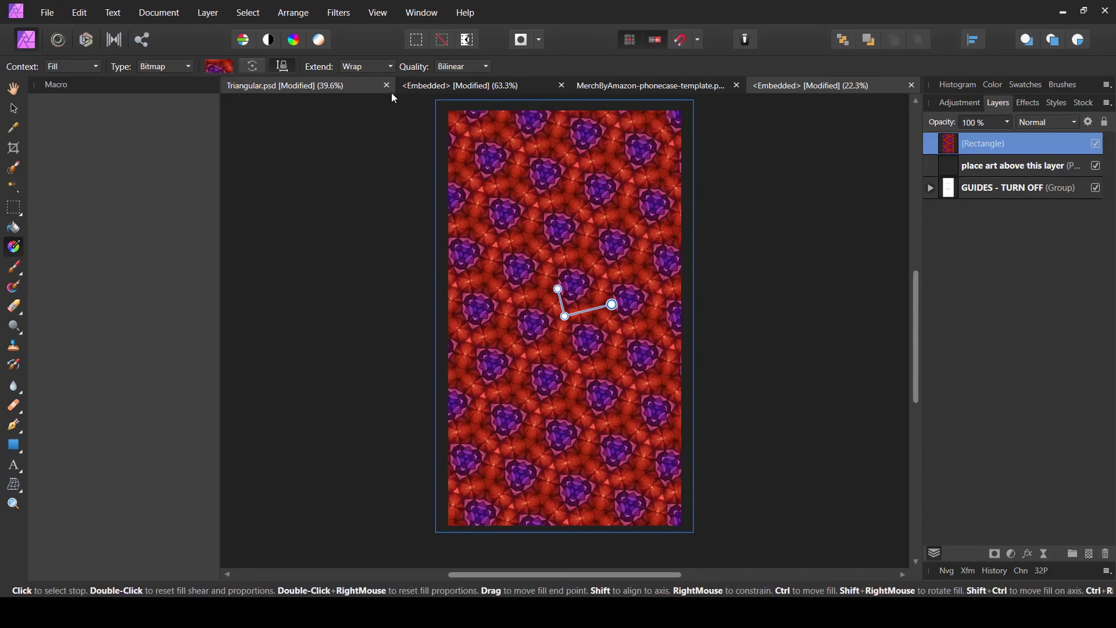
key(v)
key(ctrl+d)
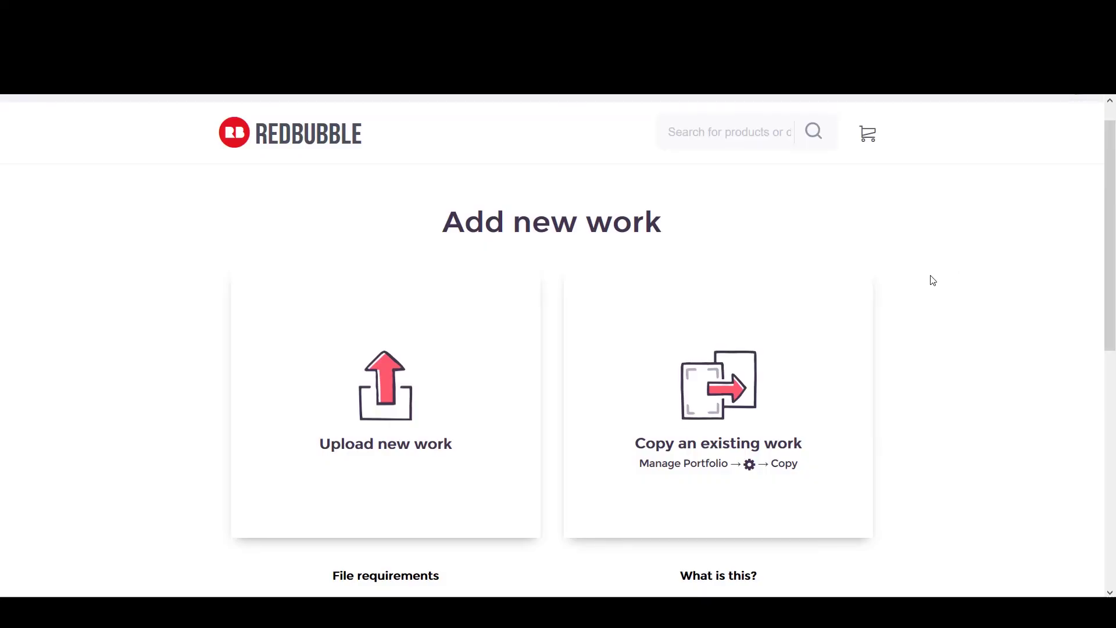
Step: Switch to Redbubble and upload the red and purple triangular pattern as a new work
drag(932, 281, 435, 458)
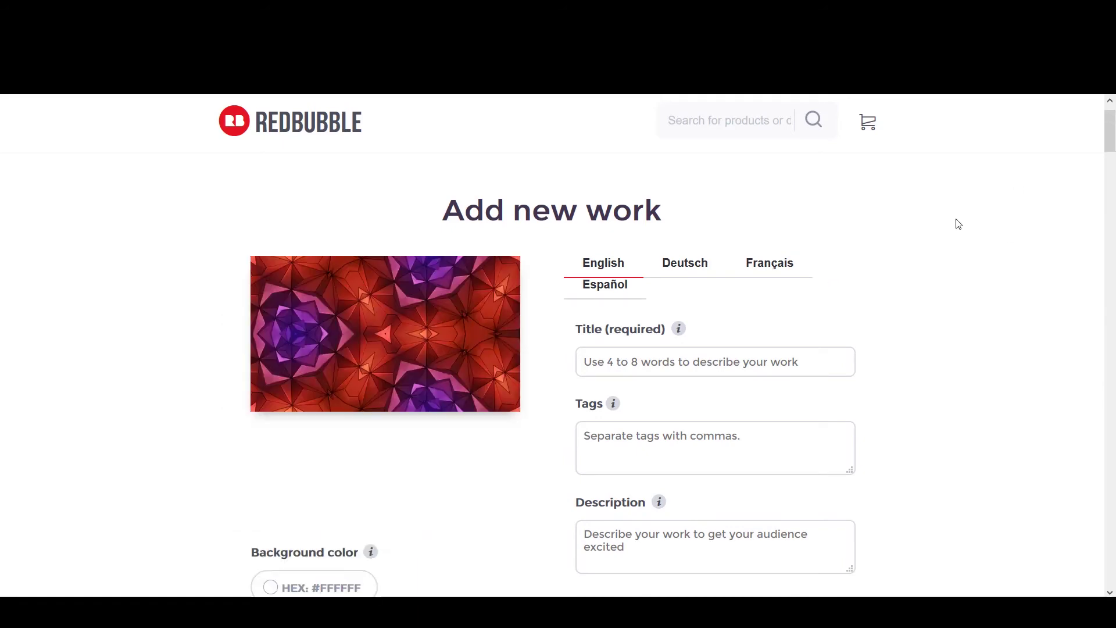
Step: Repeat the design on the Floor Pillows product as a Regular grid pattern
drag(1109, 129, 978, 281)
click(840, 372)
click(749, 376)
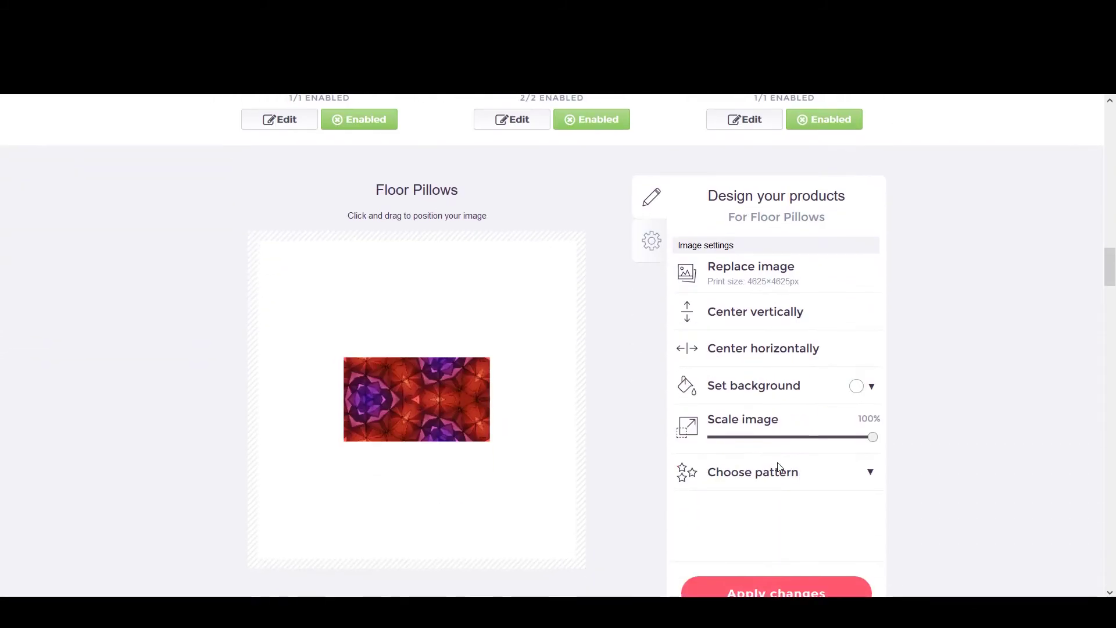
click(800, 481)
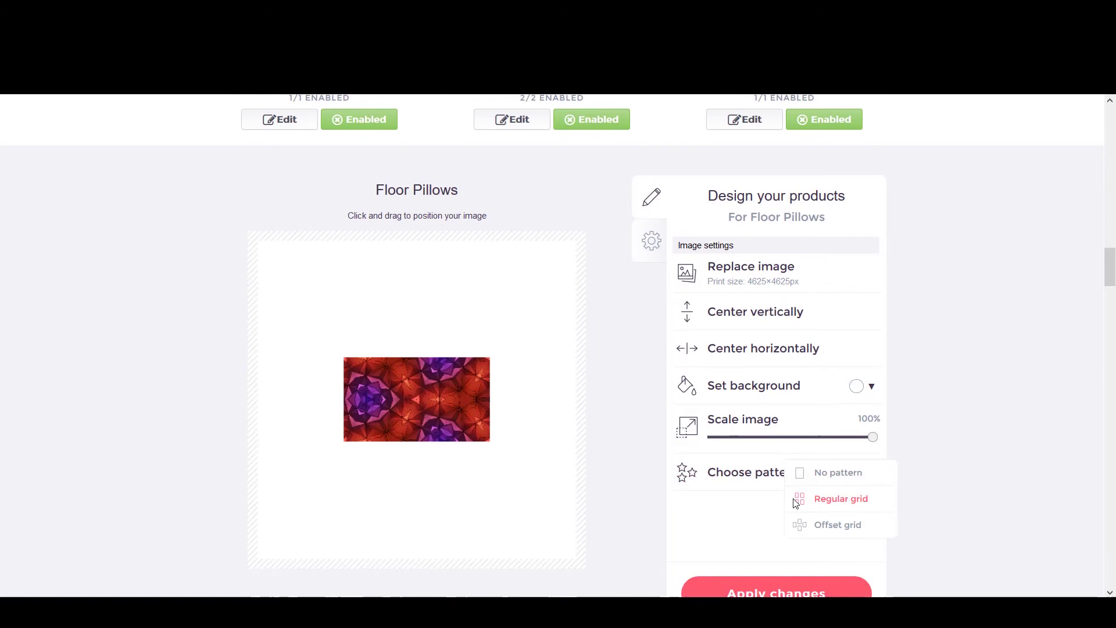
click(832, 501)
scroll(726, 462, up, 3)
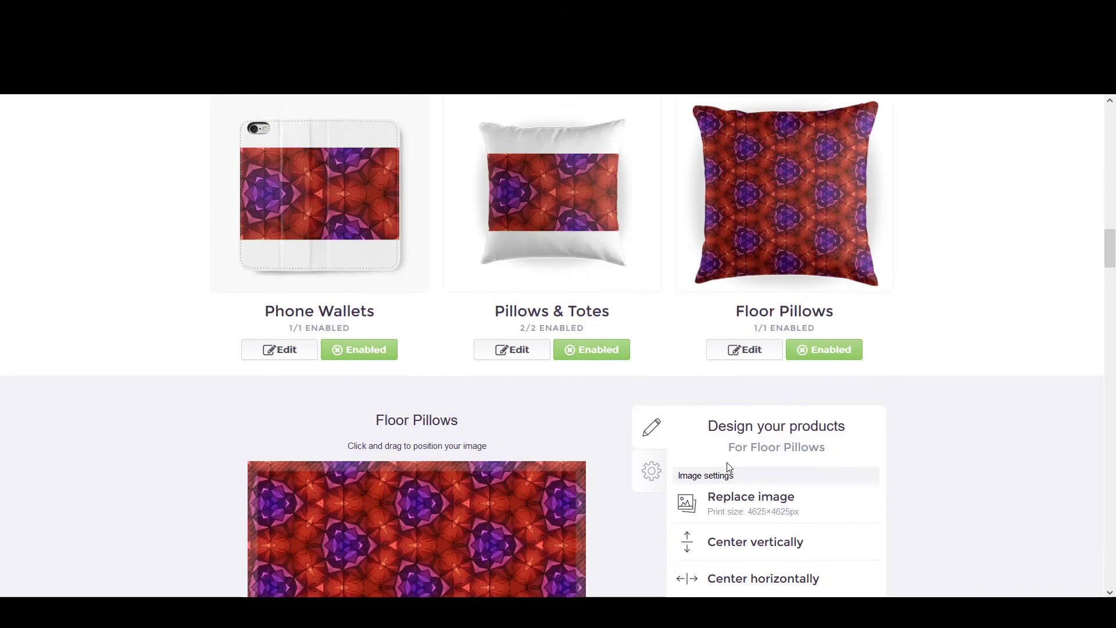
click(772, 224)
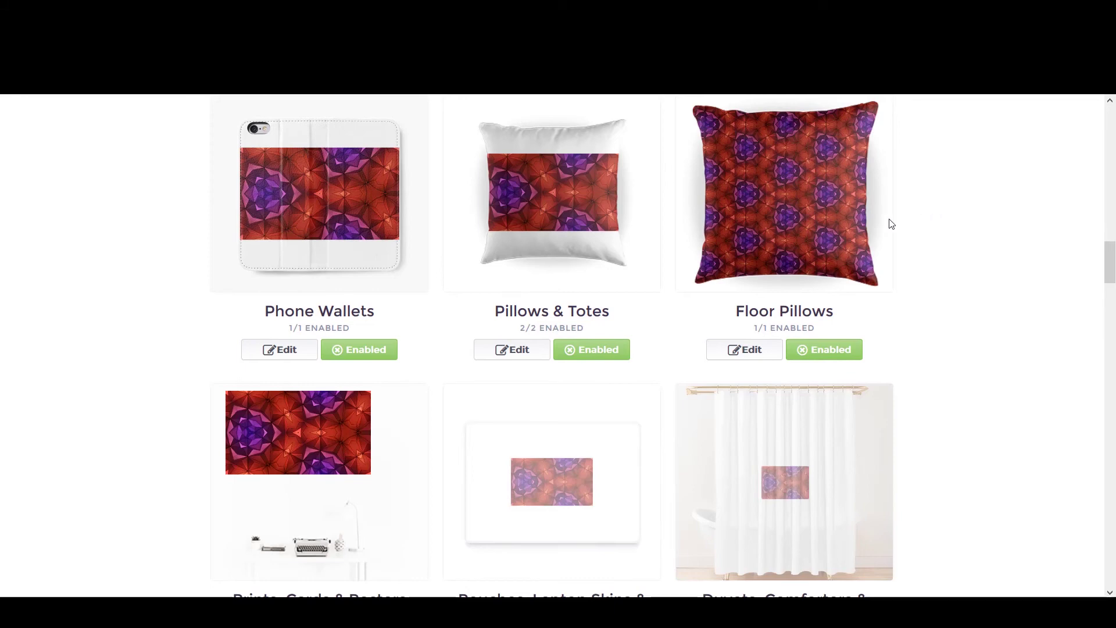
Step: Repeat the design on the Duvets, Comforters & Shower Curtains products as a Regular grid pattern
scroll(889, 224, down, 4)
click(747, 435)
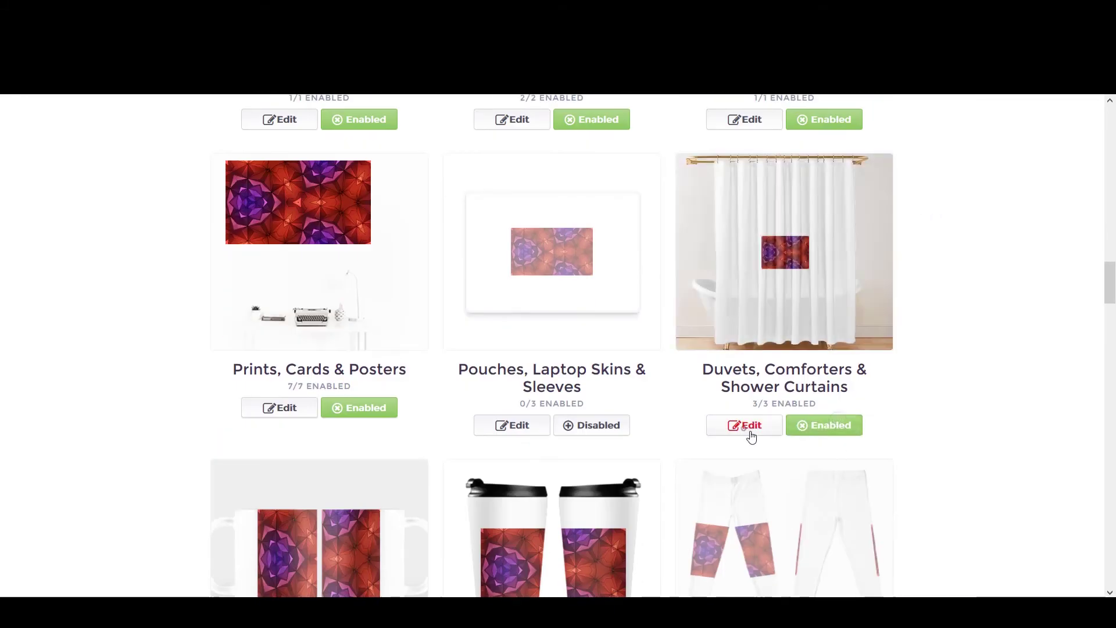
scroll(751, 436, down, 4)
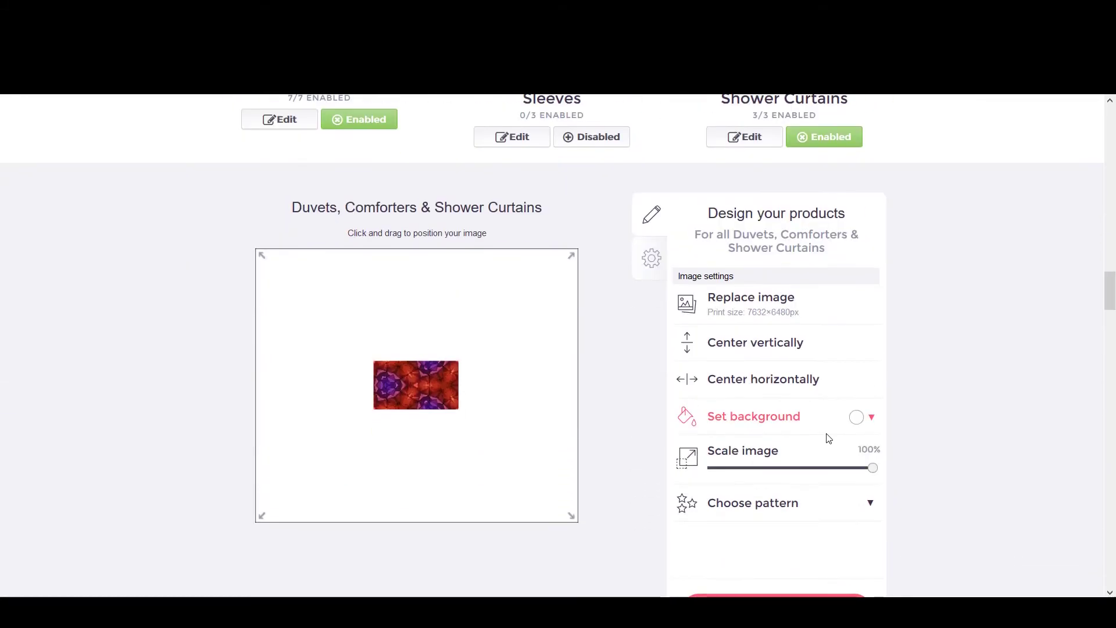
click(756, 503)
click(821, 535)
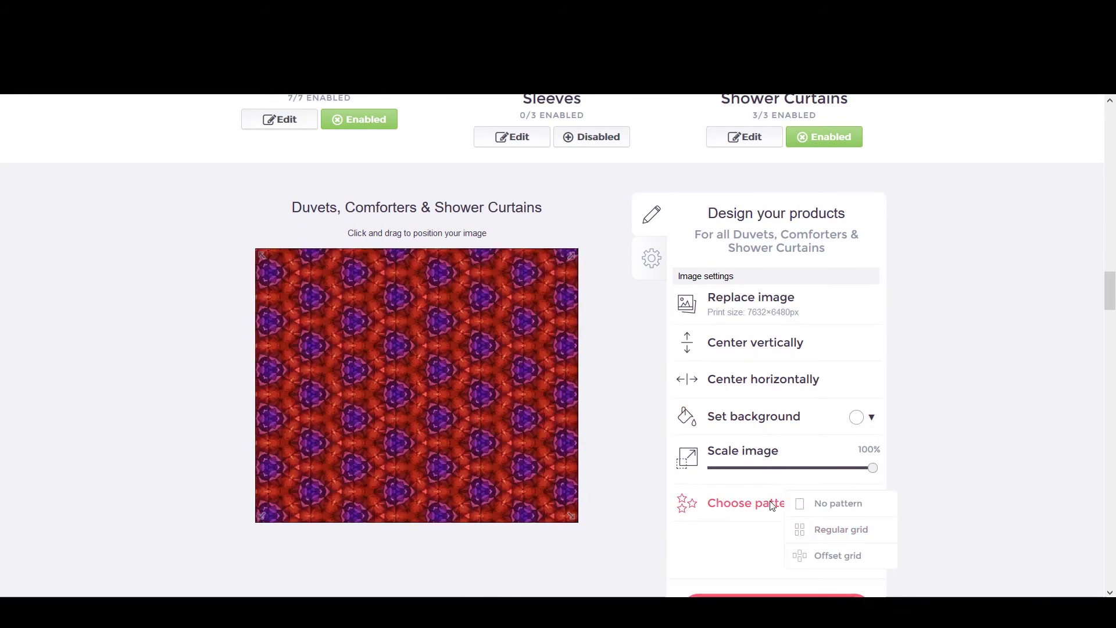
scroll(811, 373, up, 6)
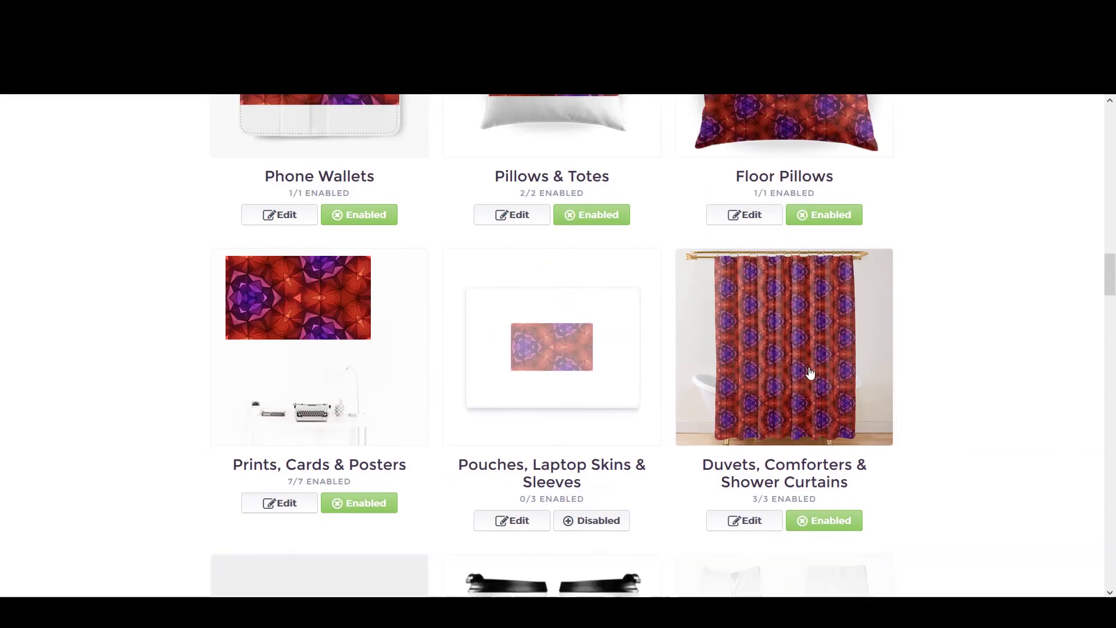
Step: Enable the Masks product, repeat its design as a Regular grid pattern and apply the changes
scroll(811, 373, down, 8)
scroll(811, 371, down, 10)
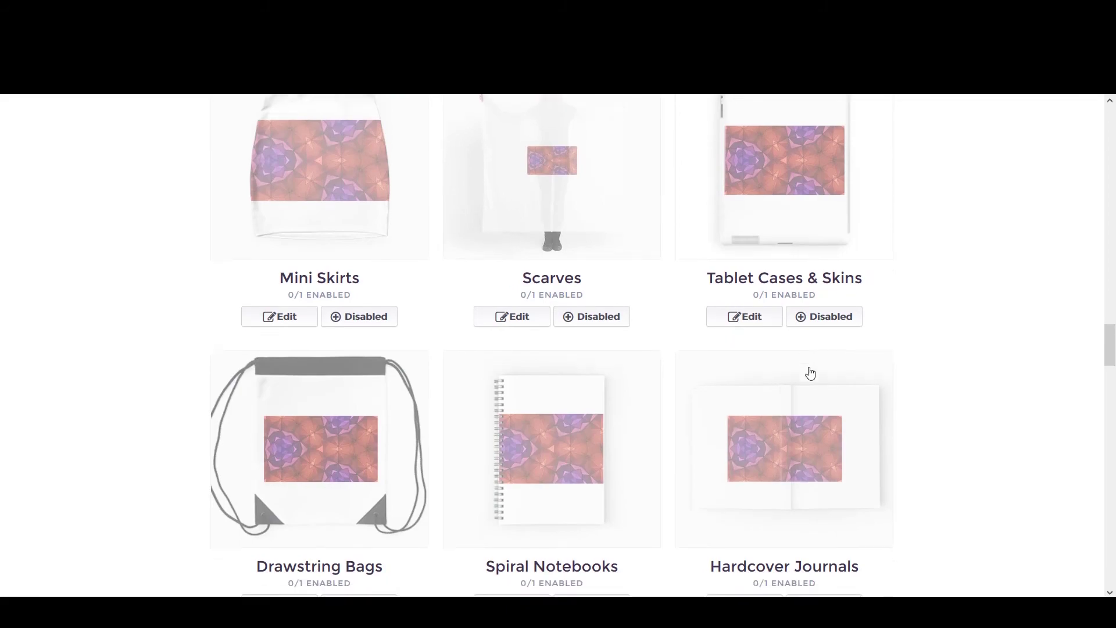
scroll(811, 370, down, 5)
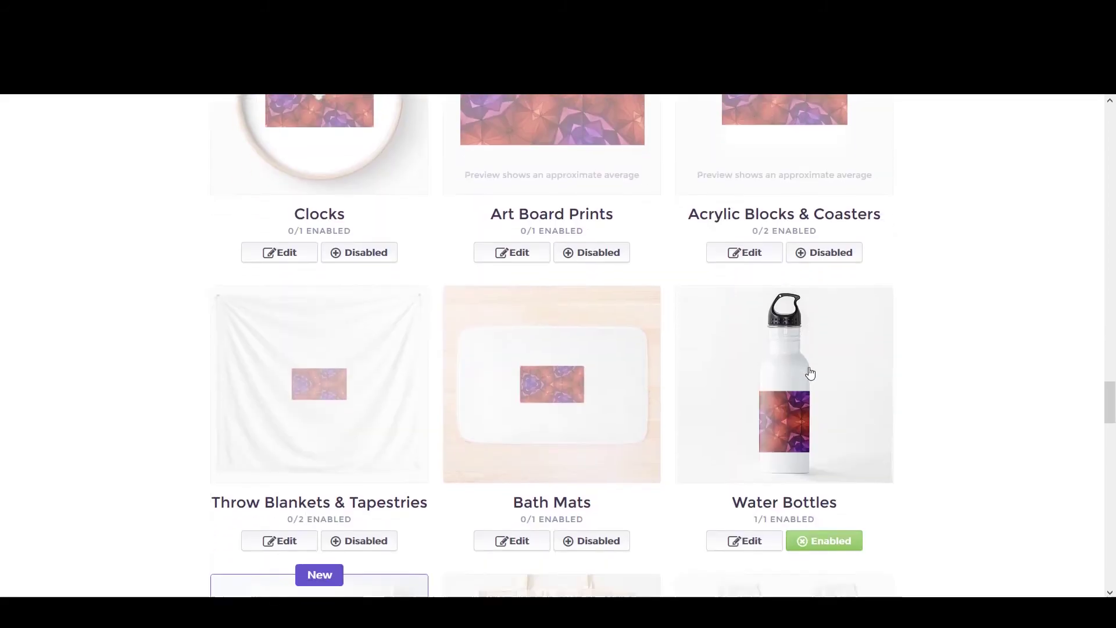
scroll(810, 372, down, 4)
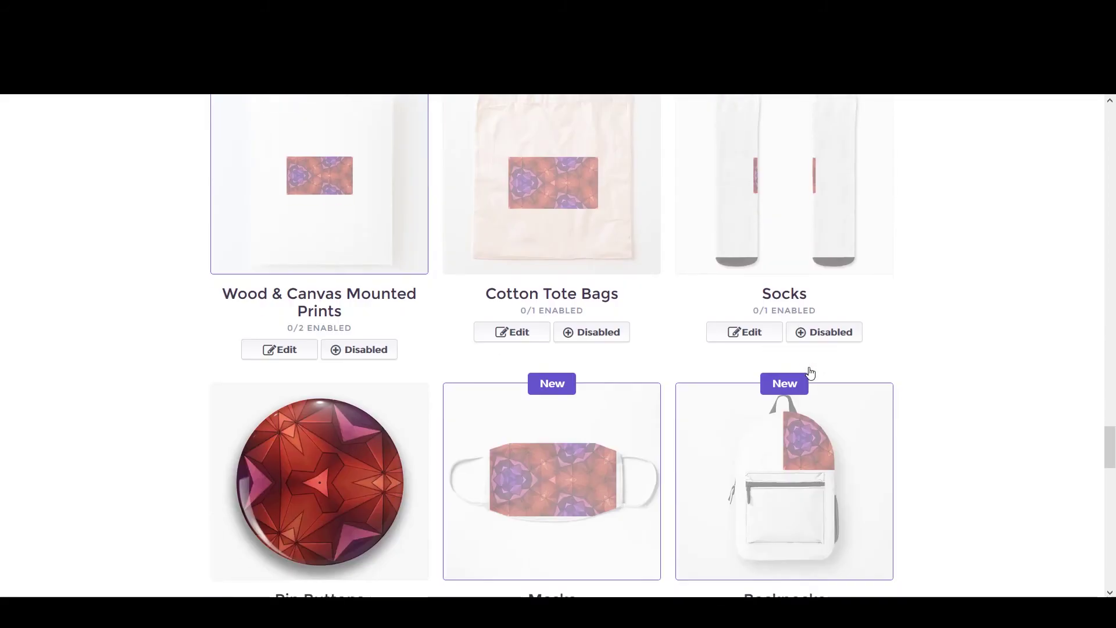
scroll(811, 371, down, 5)
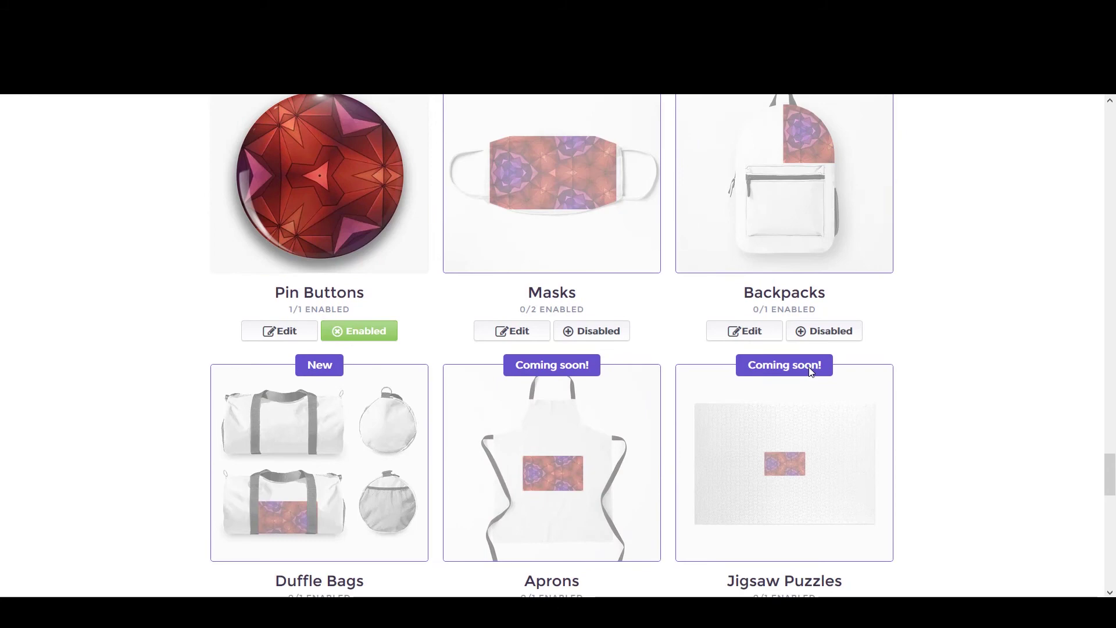
click(596, 331)
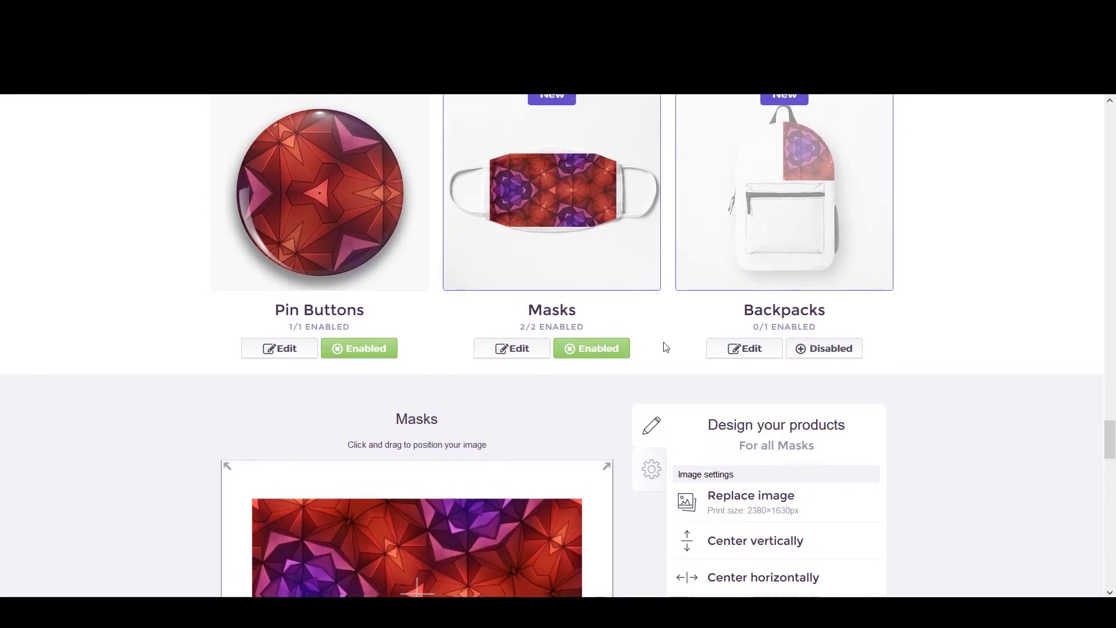
scroll(581, 346, down, 5)
click(831, 395)
click(849, 423)
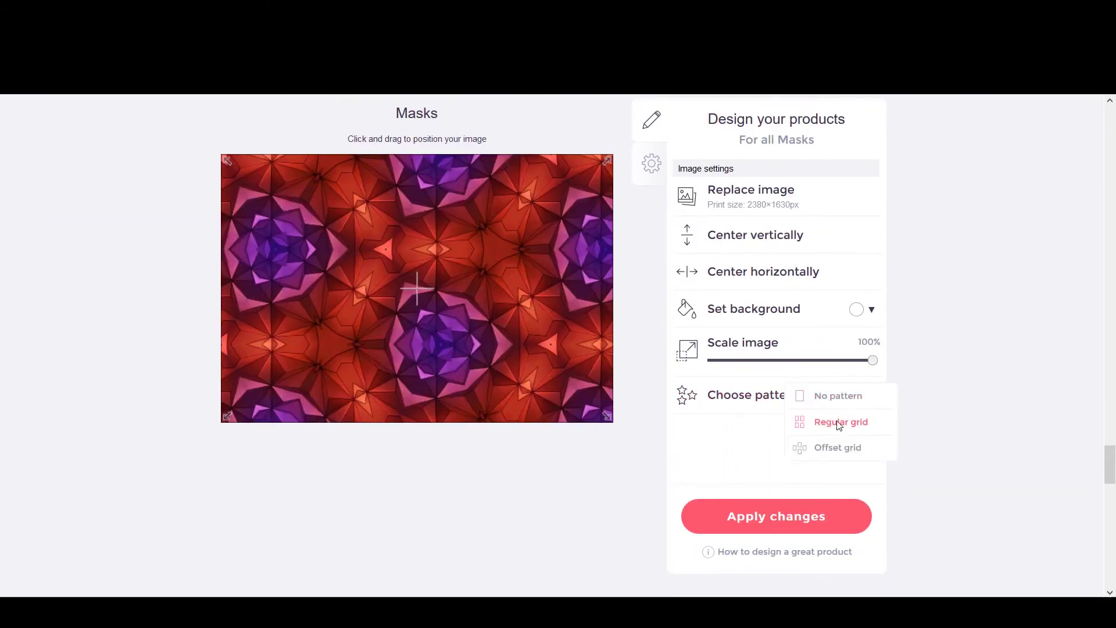
click(776, 516)
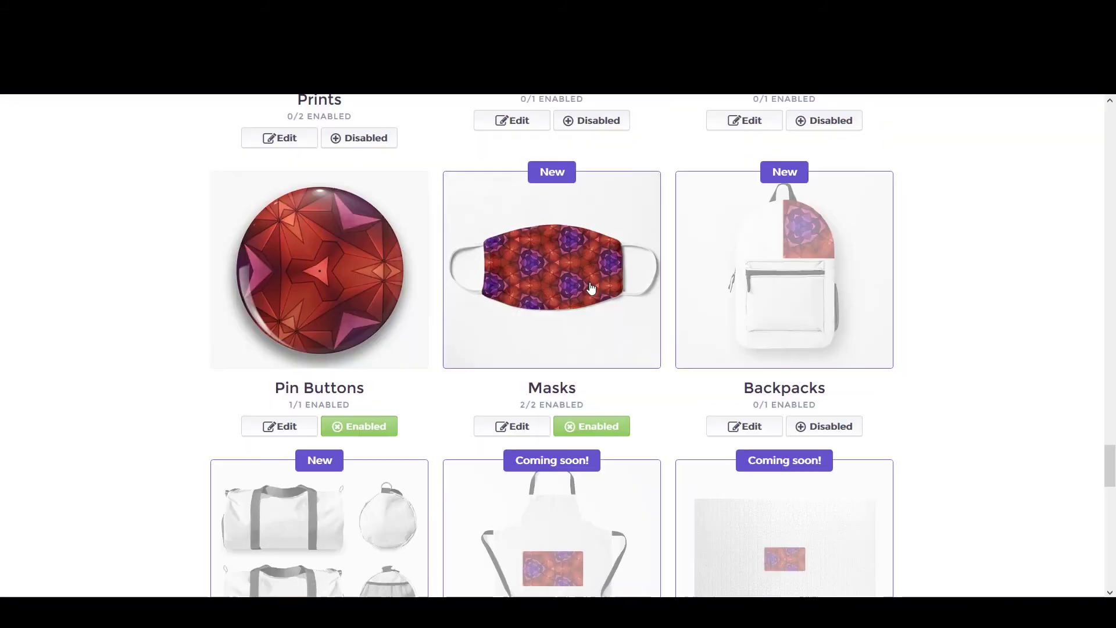
scroll(588, 287, up, 4)
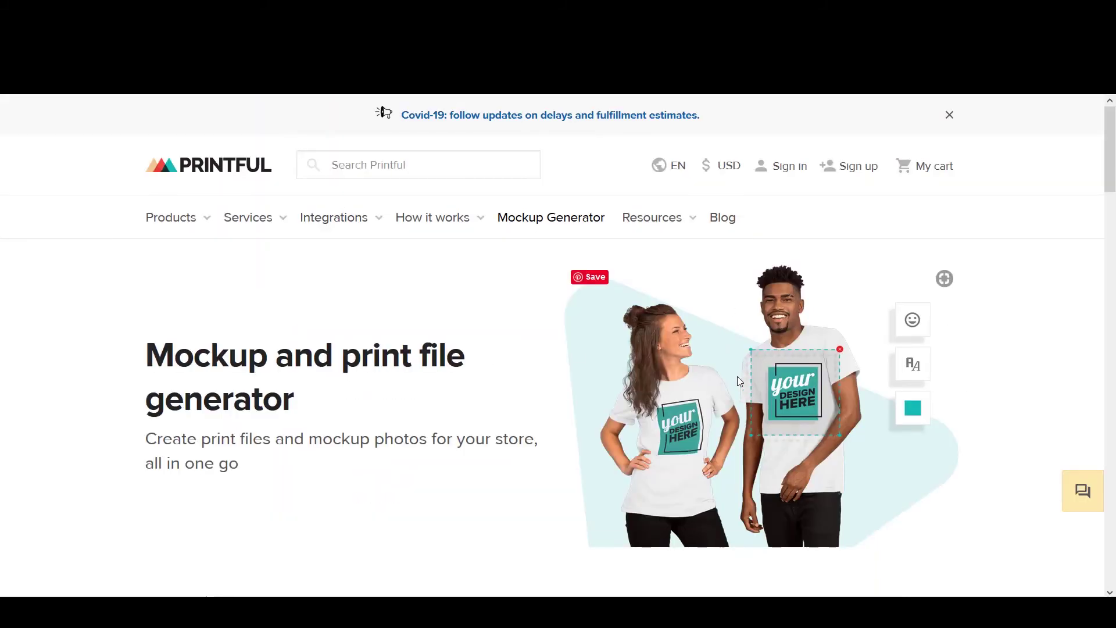
Step: Switch to Printful's Mockup Generator and open the All-Over Print Skater Dress from the women's dresses
scroll(737, 377, down, 8)
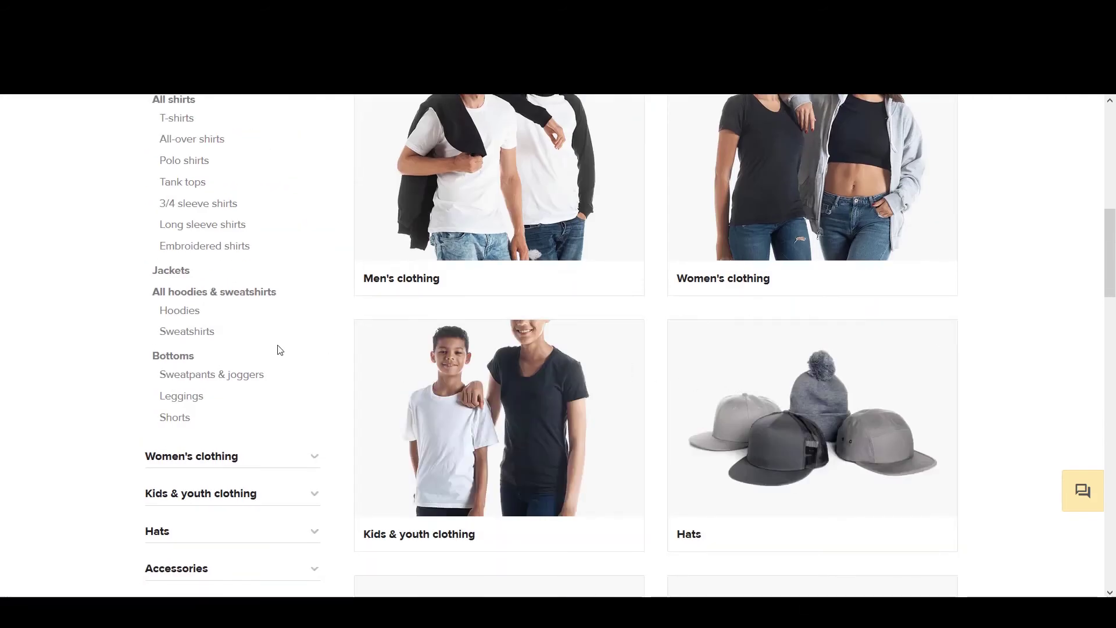
scroll(280, 349, down, 2)
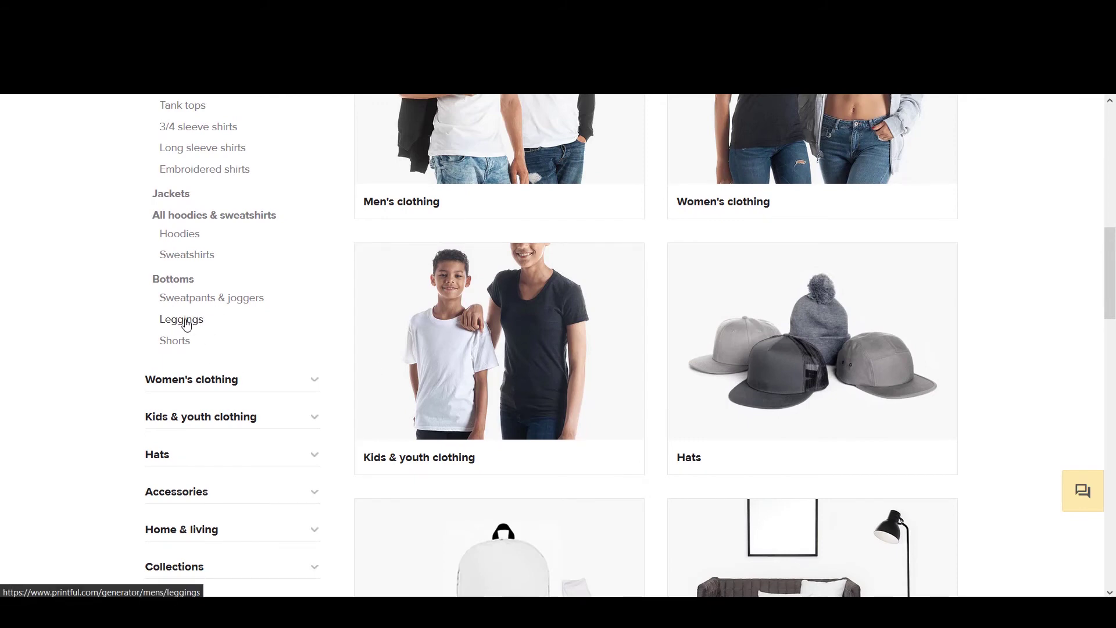
click(289, 381)
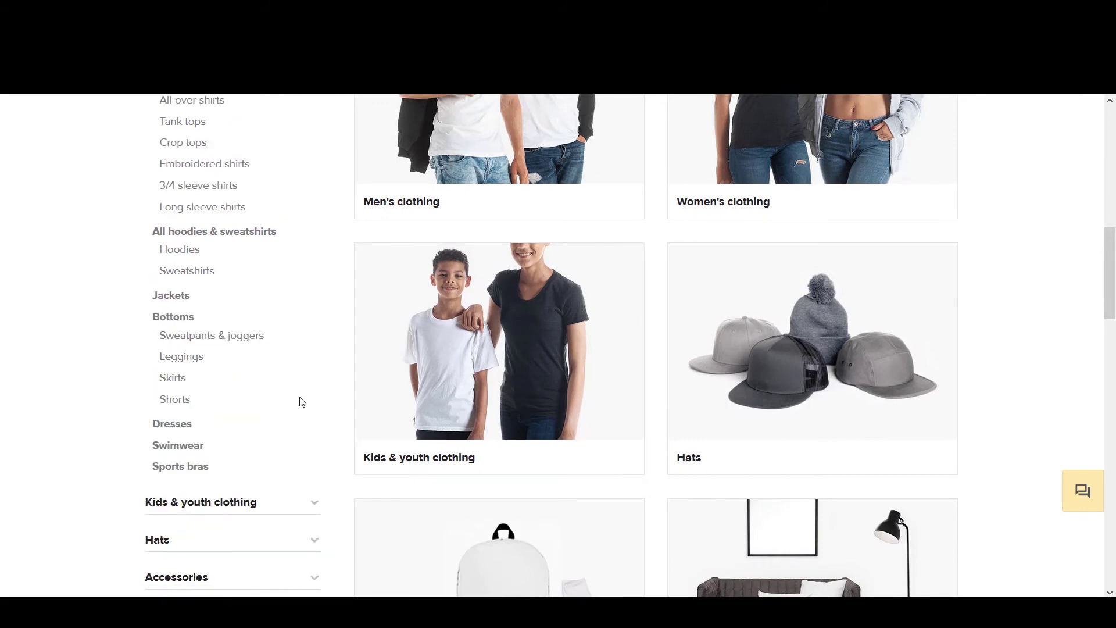
scroll(299, 399, down, 3)
scroll(300, 403, up, 6)
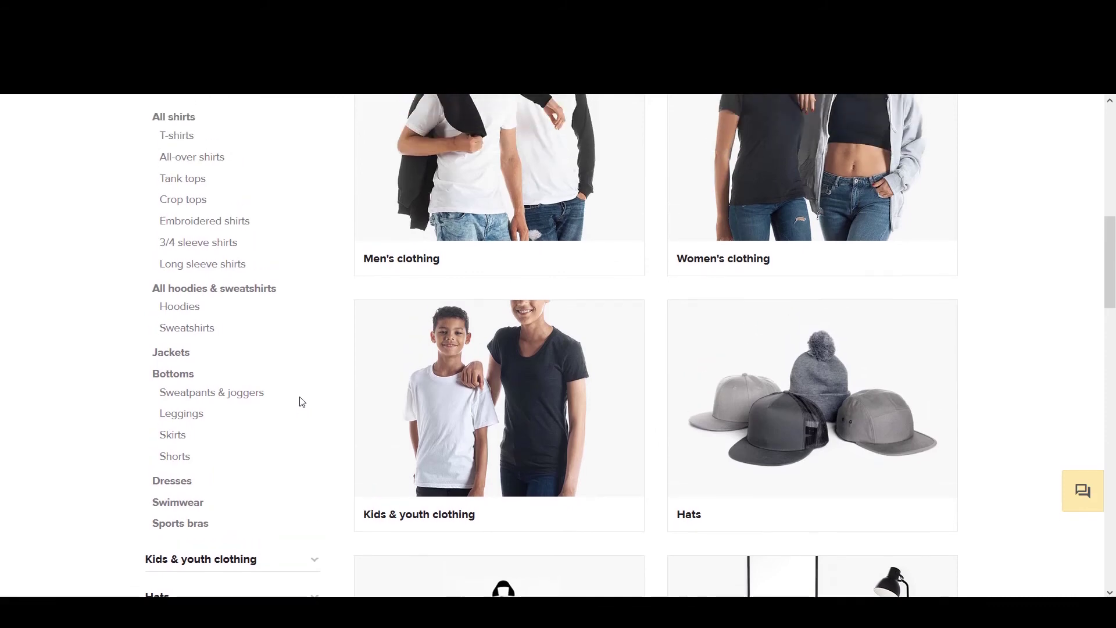
scroll(301, 401, down, 2)
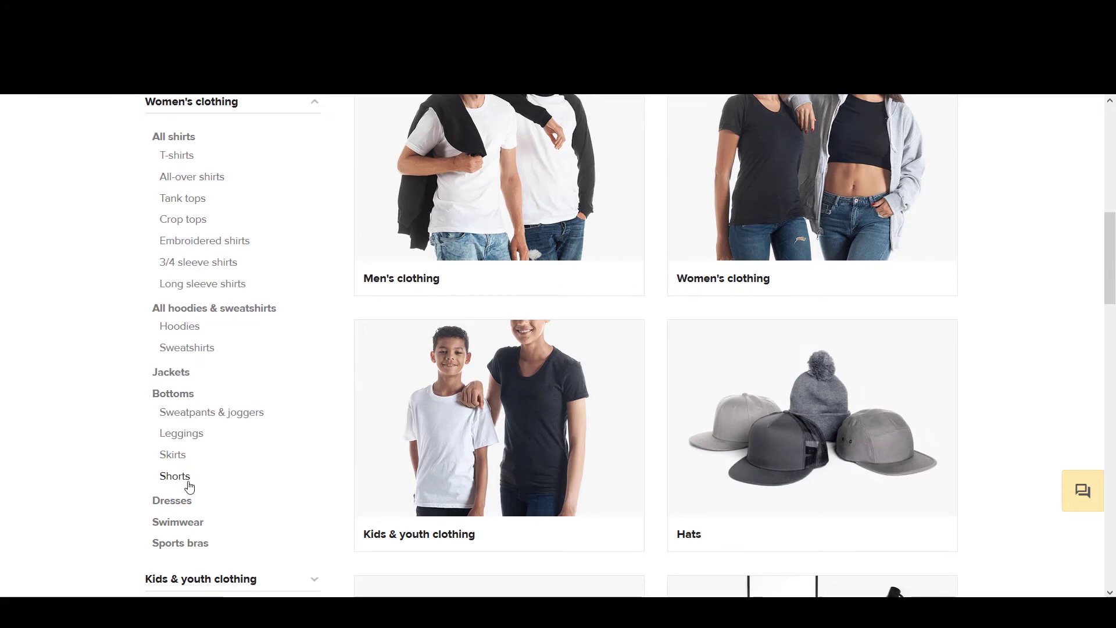
click(176, 504)
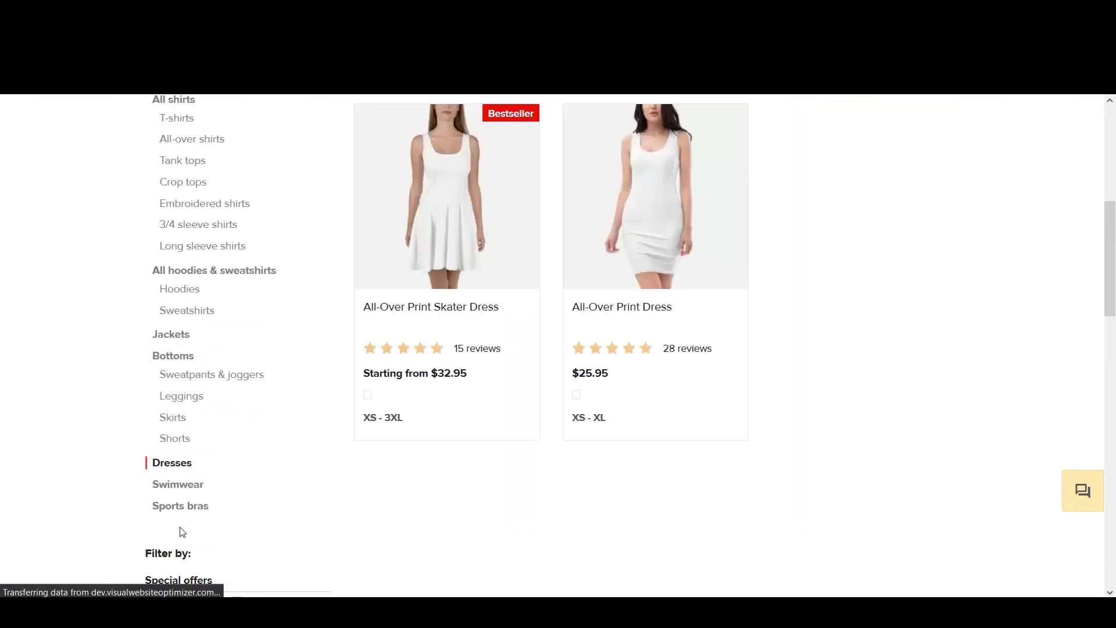
click(473, 259)
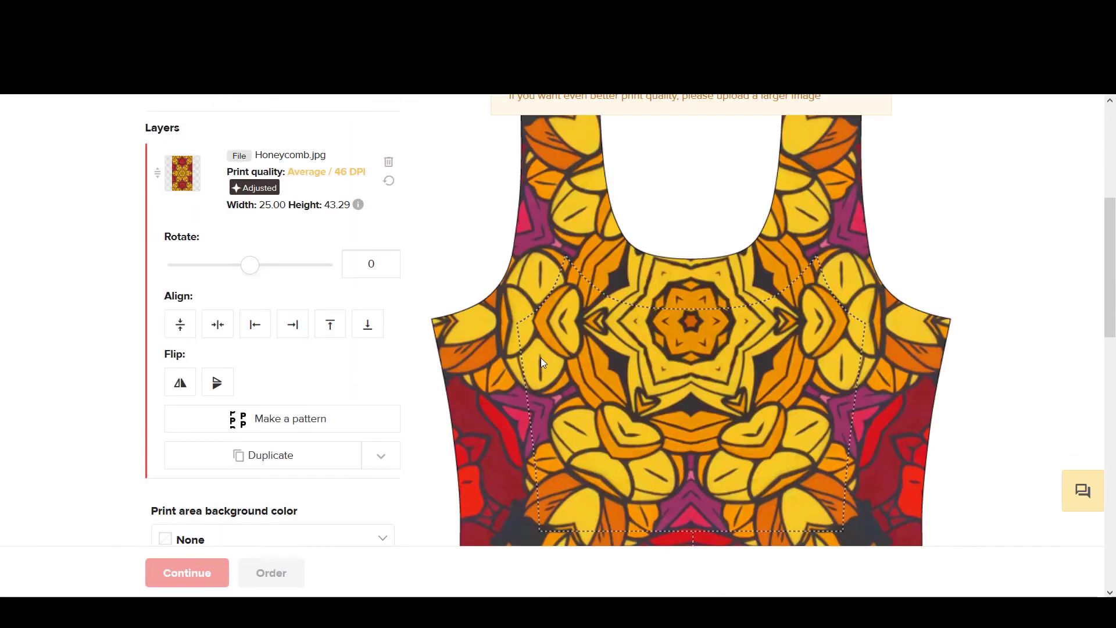
Step: Reduce Honeycomb.jpg on the dress's Top Front to a file width of 17.50 and repeat it as a Block pattern
scroll(541, 357, up, 1)
scroll(541, 358, down, 4)
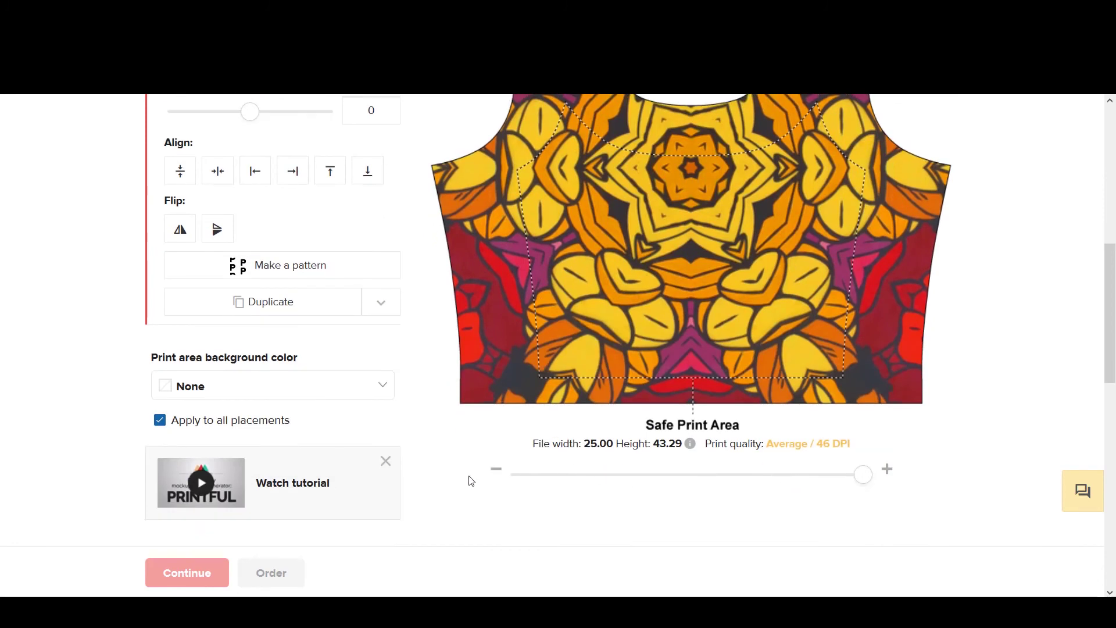
click(494, 469)
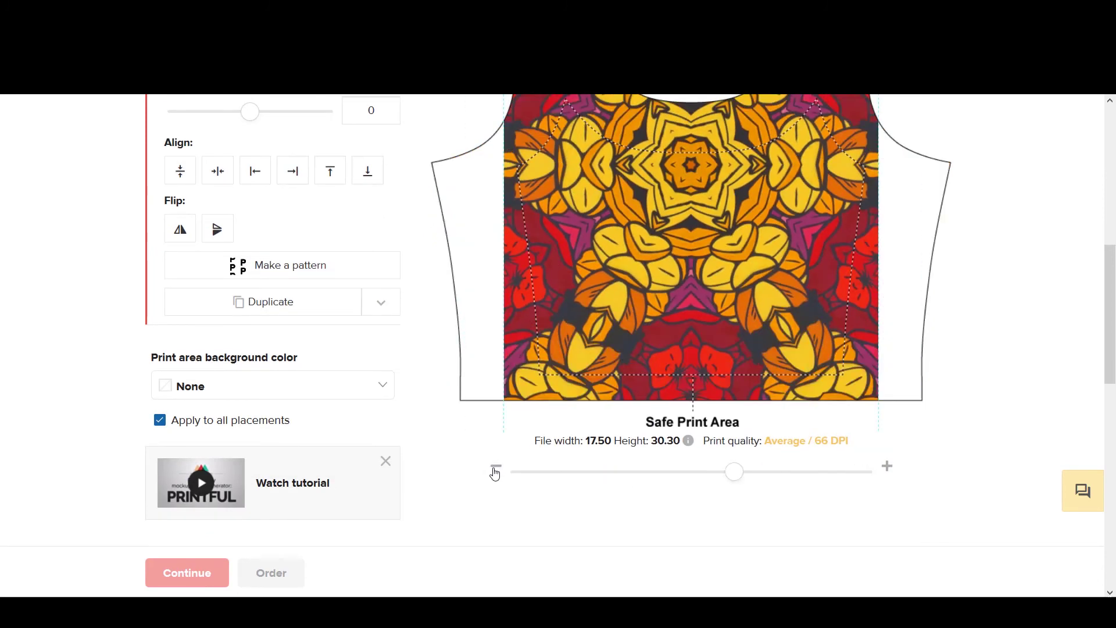
click(287, 267)
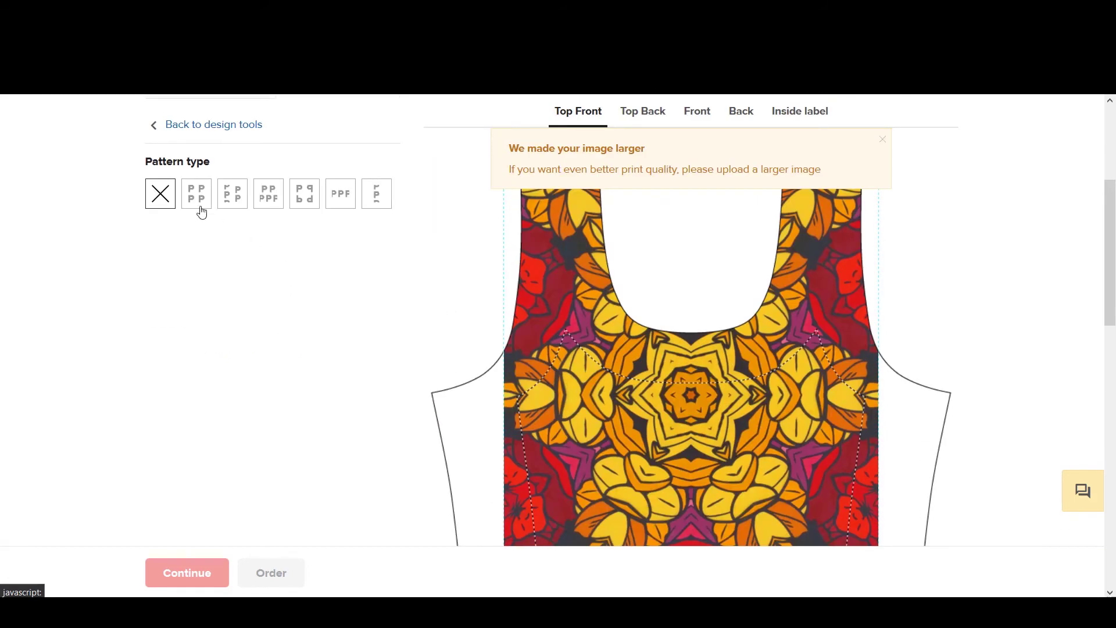
click(197, 201)
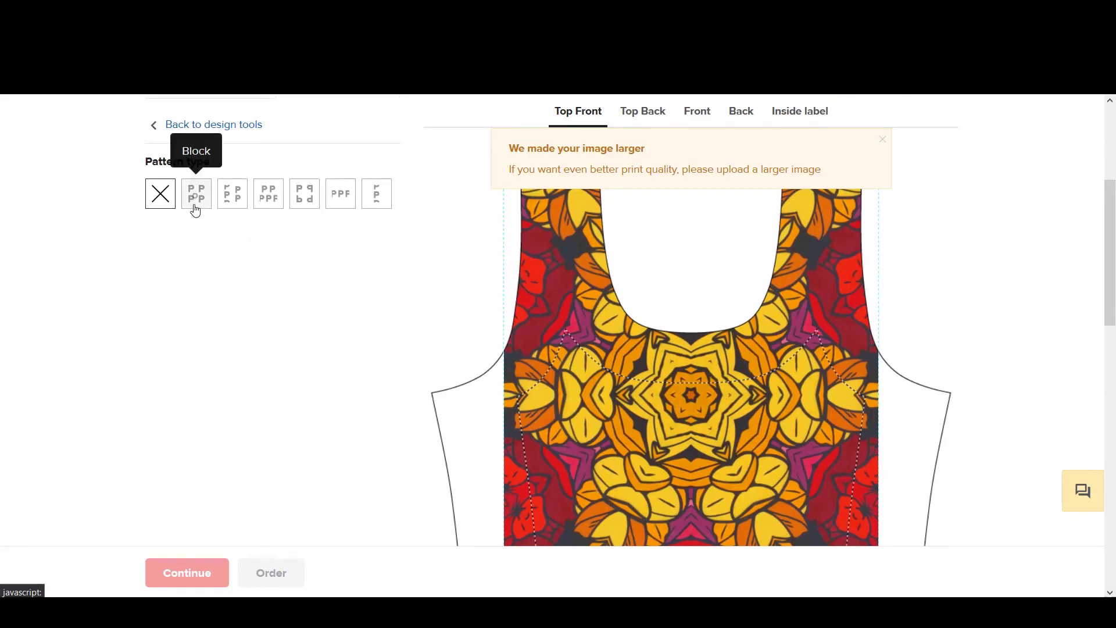
scroll(336, 351, down, 4)
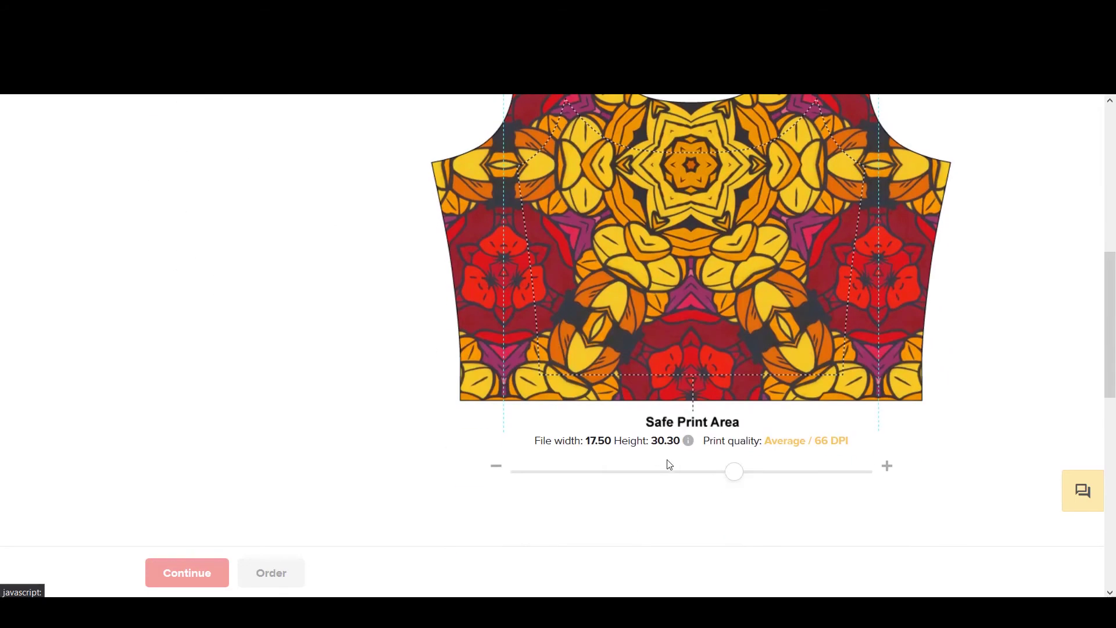
Step: Scale the Top Front pattern down to a file width of 5.25 and height of 9.09
click(709, 472)
drag(702, 475, 677, 473)
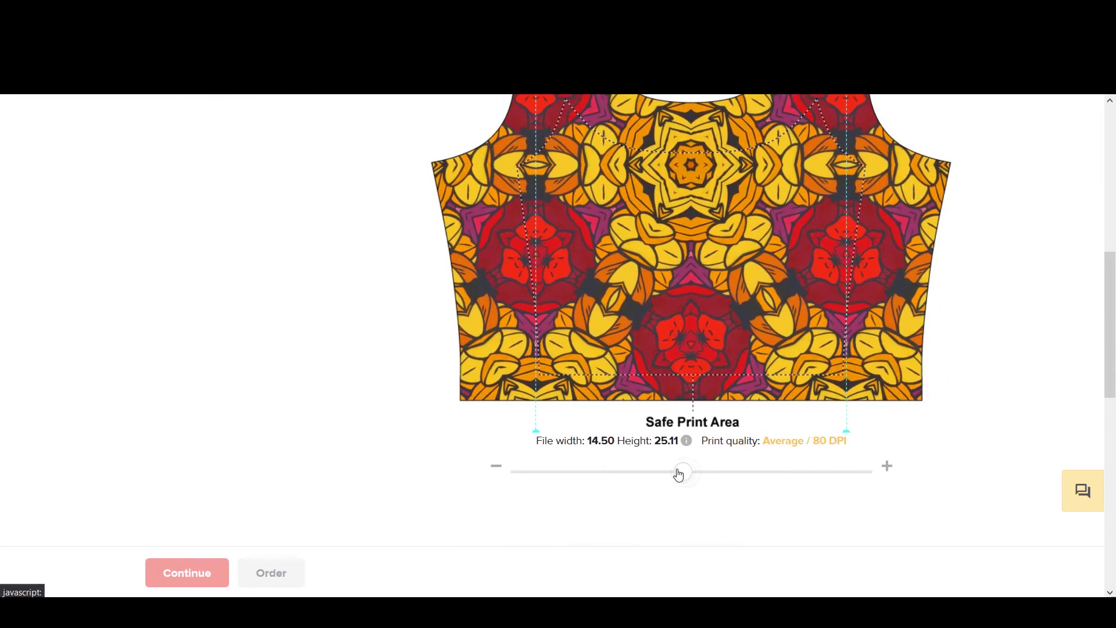
scroll(677, 467, up, 5)
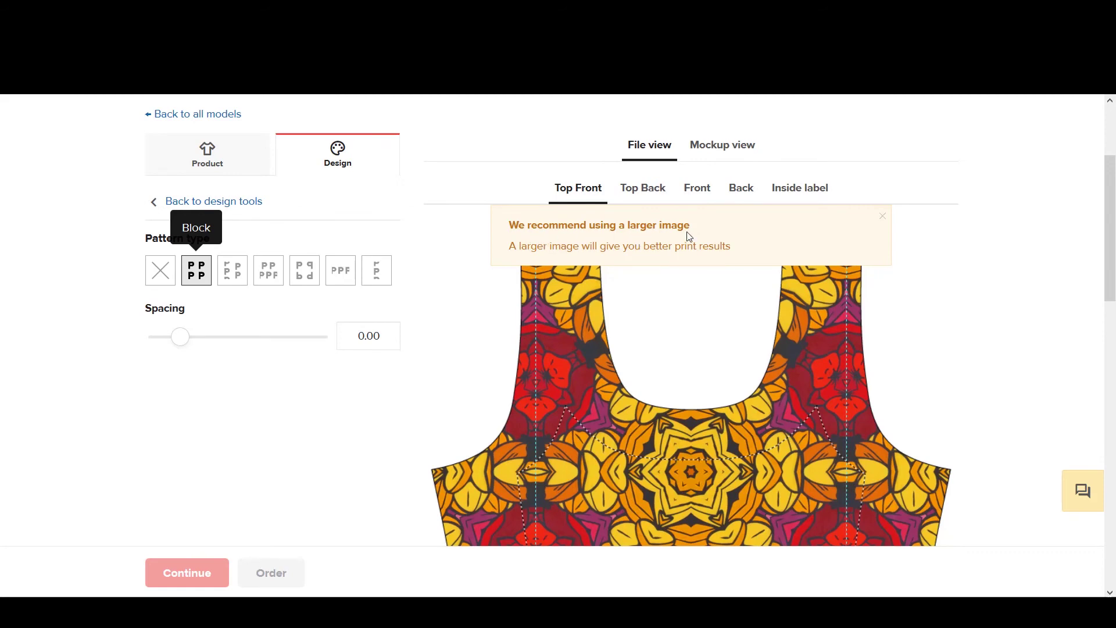
scroll(687, 236, down, 5)
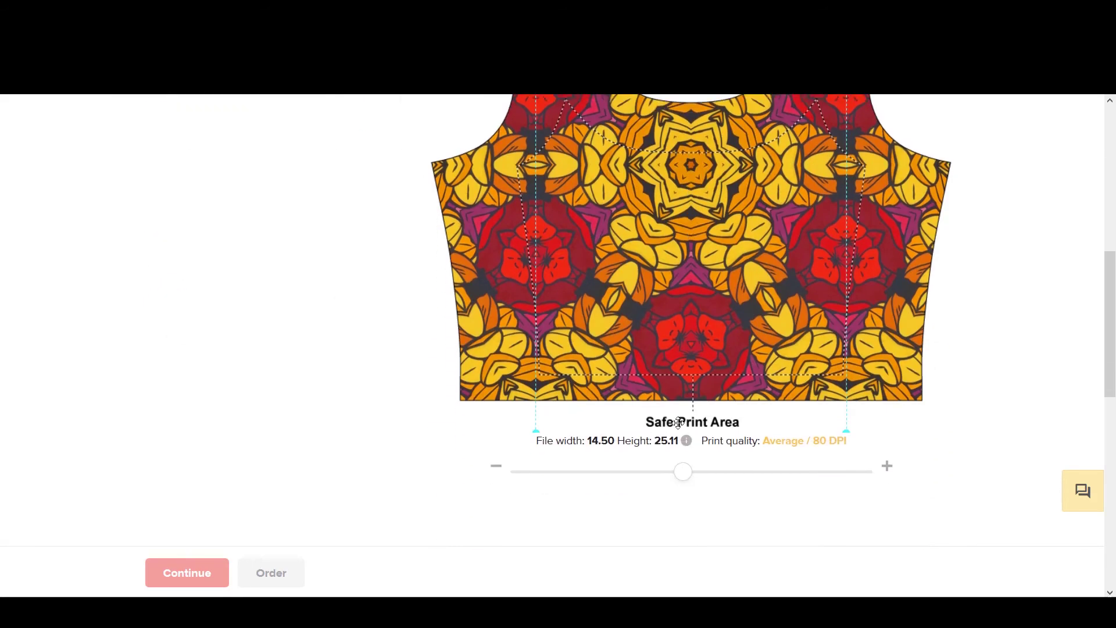
drag(668, 473, 523, 481)
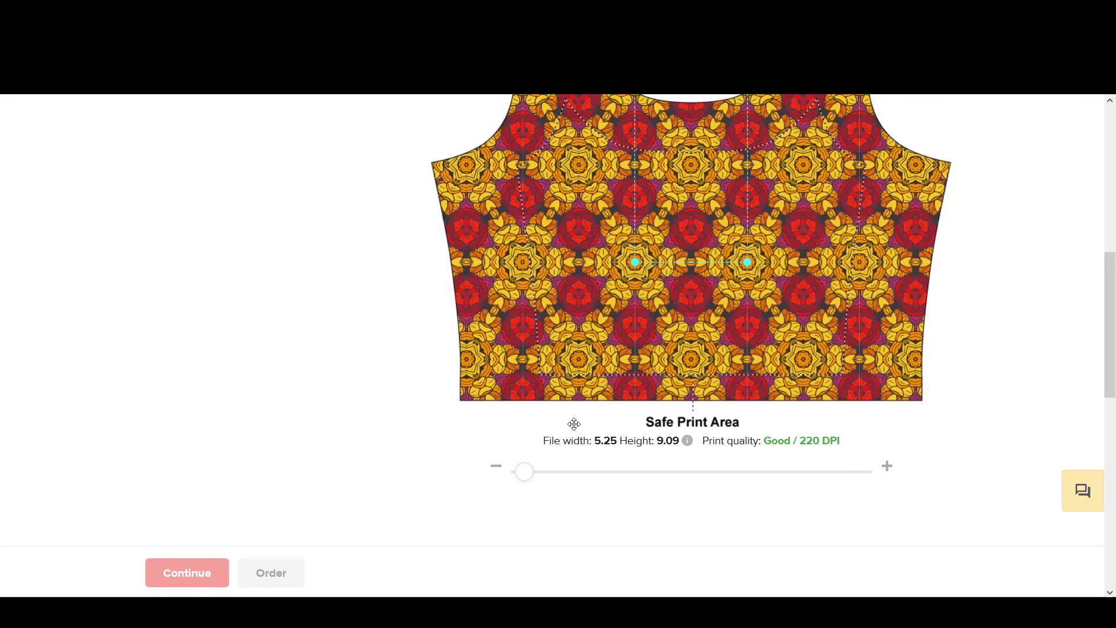
scroll(574, 423, up, 1)
scroll(573, 423, up, 6)
scroll(573, 424, down, 3)
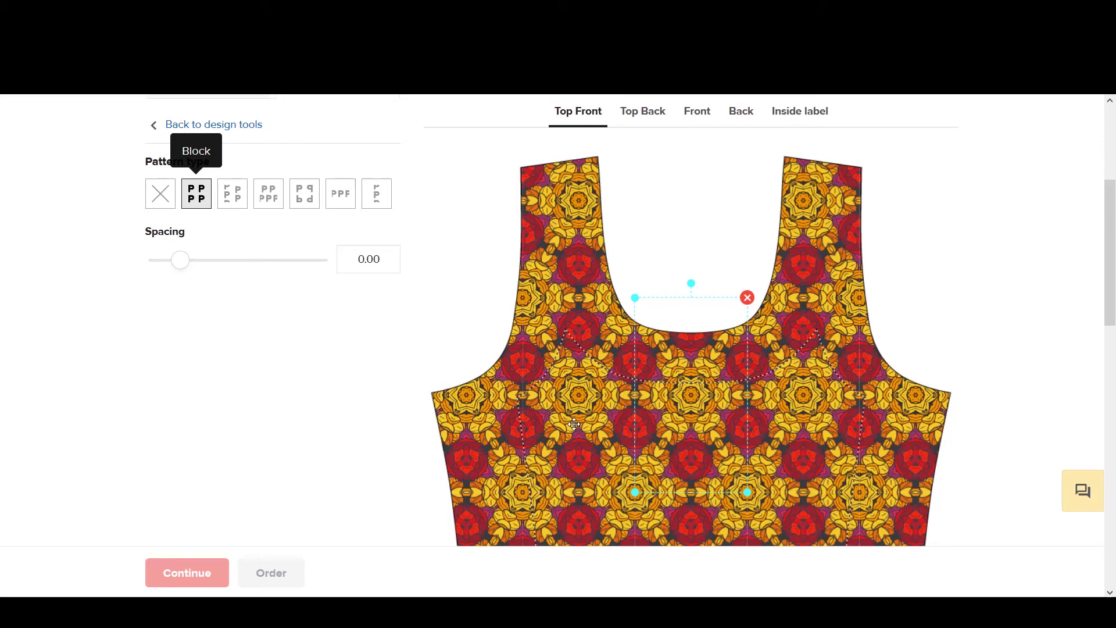
Step: Go to the dress's skirt piece and repeat its Honeycomb.jpg artwork as a Block pattern
scroll(574, 424, up, 3)
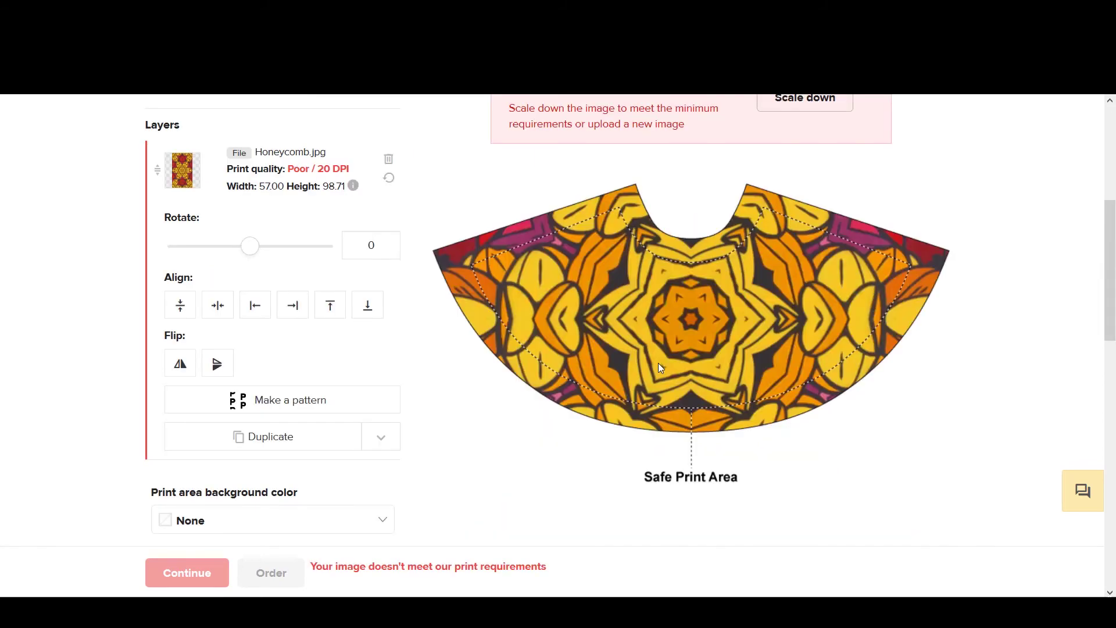
click(246, 402)
click(196, 117)
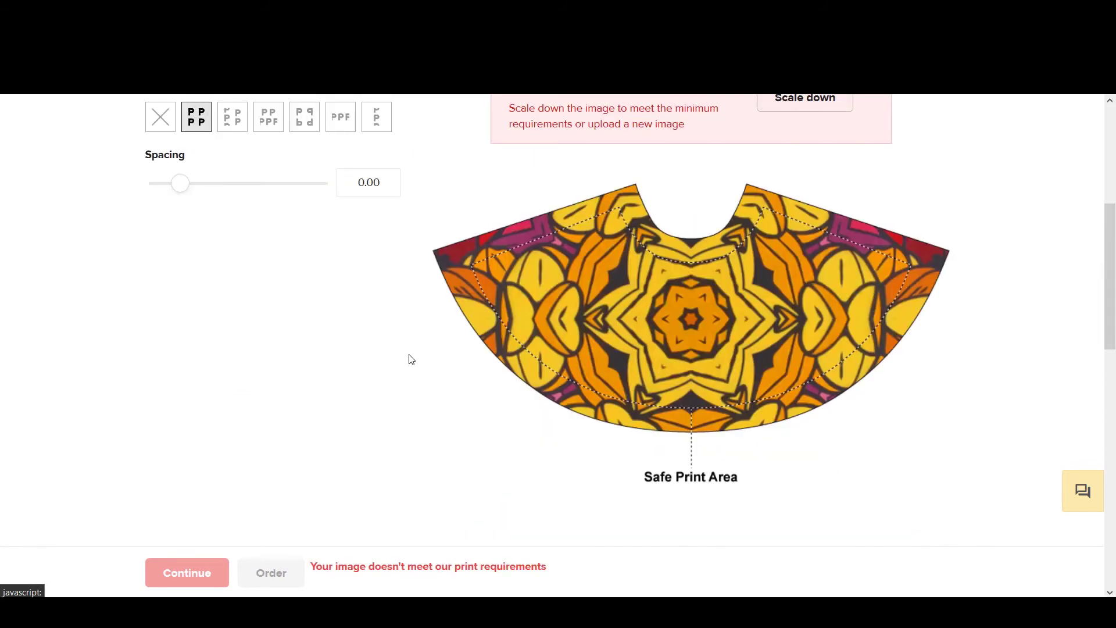
Step: Scale the repeated Honeycomb pattern on the dress's Front skirt piece down to a file width of 11.40 and height of 19.74
scroll(411, 359, down, 3)
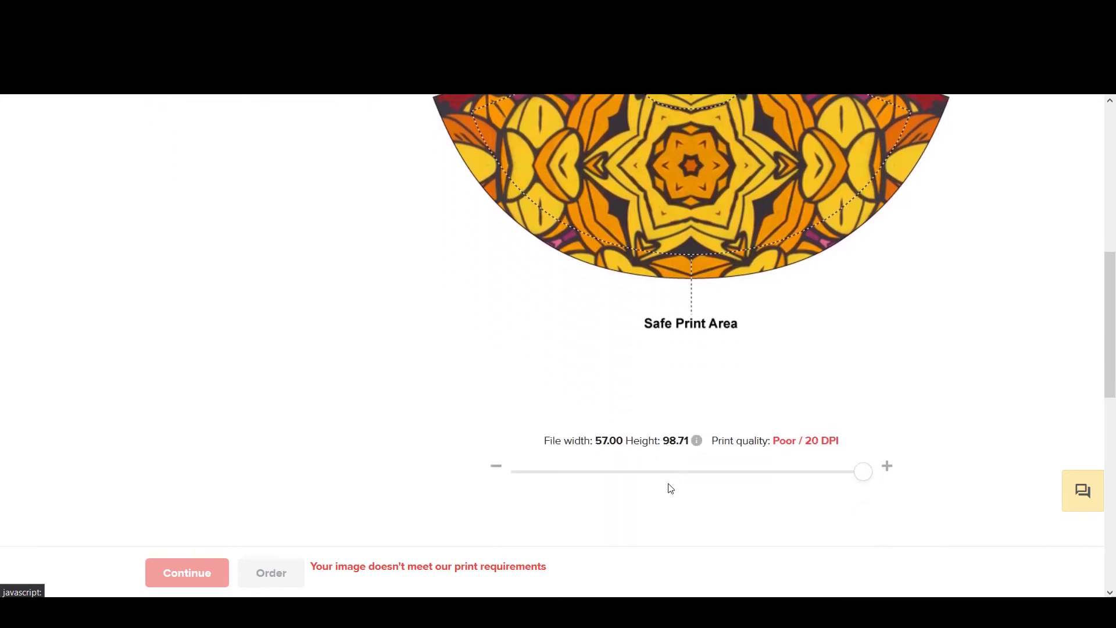
click(618, 475)
drag(618, 475, 598, 475)
scroll(584, 378, up, 3)
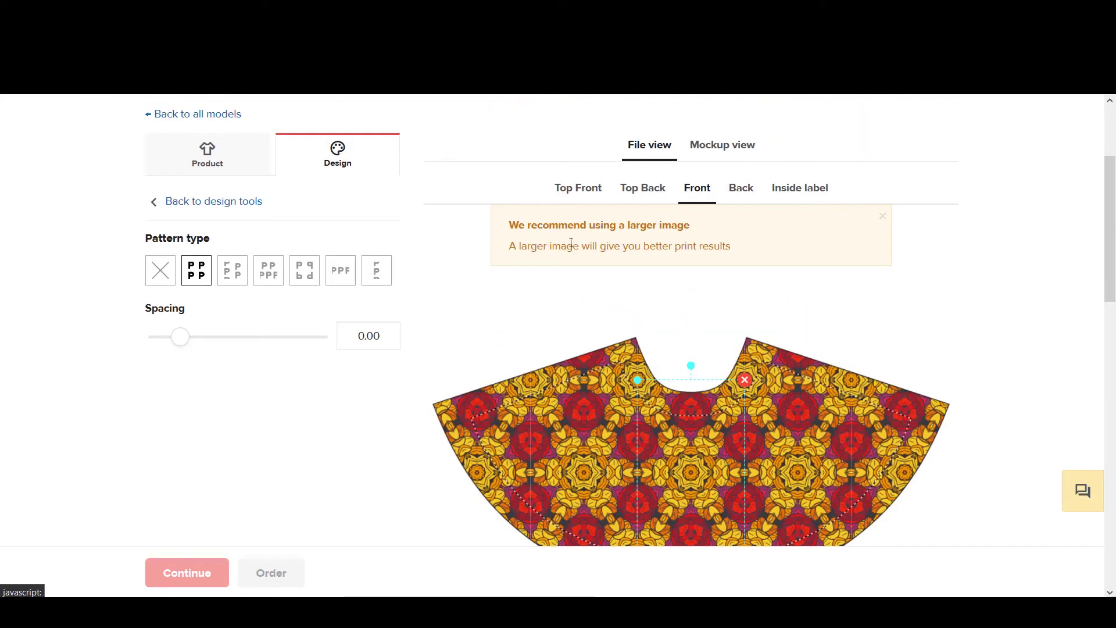
Step: Check the scaled Front skirt pattern, dismiss the larger-image recommendation and switch the dress to Mockup view
scroll(625, 311, down, 4)
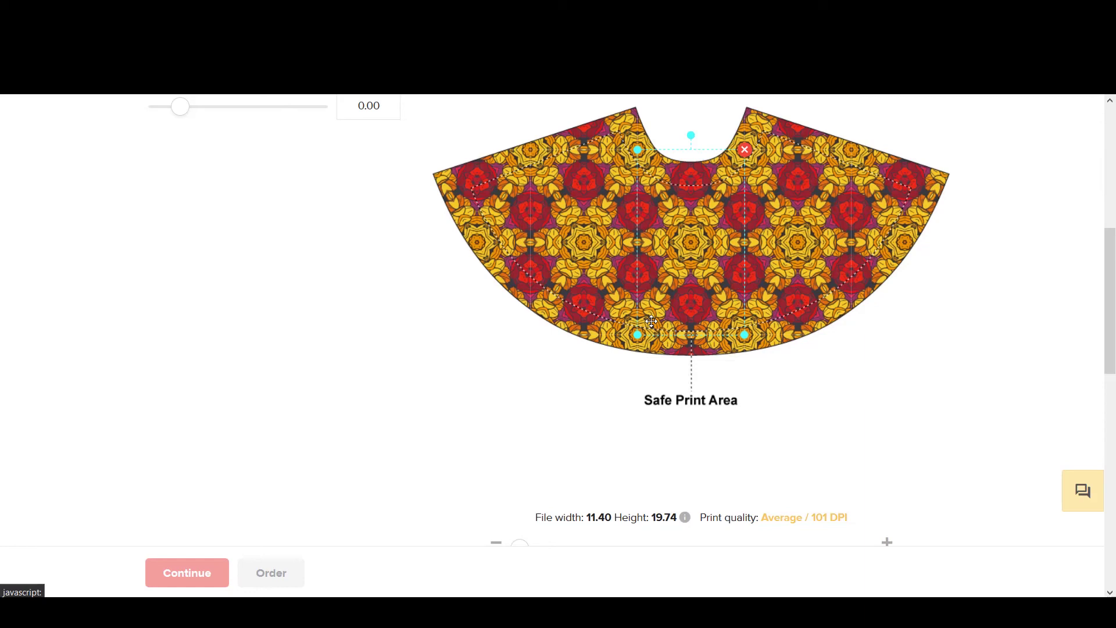
scroll(652, 322, up, 4)
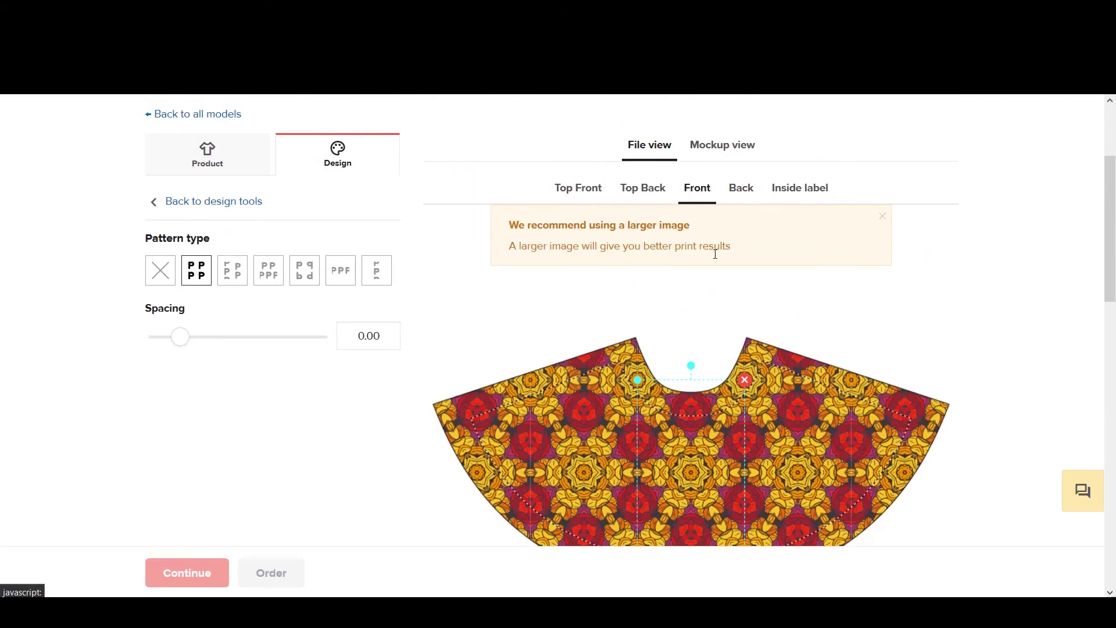
click(883, 217)
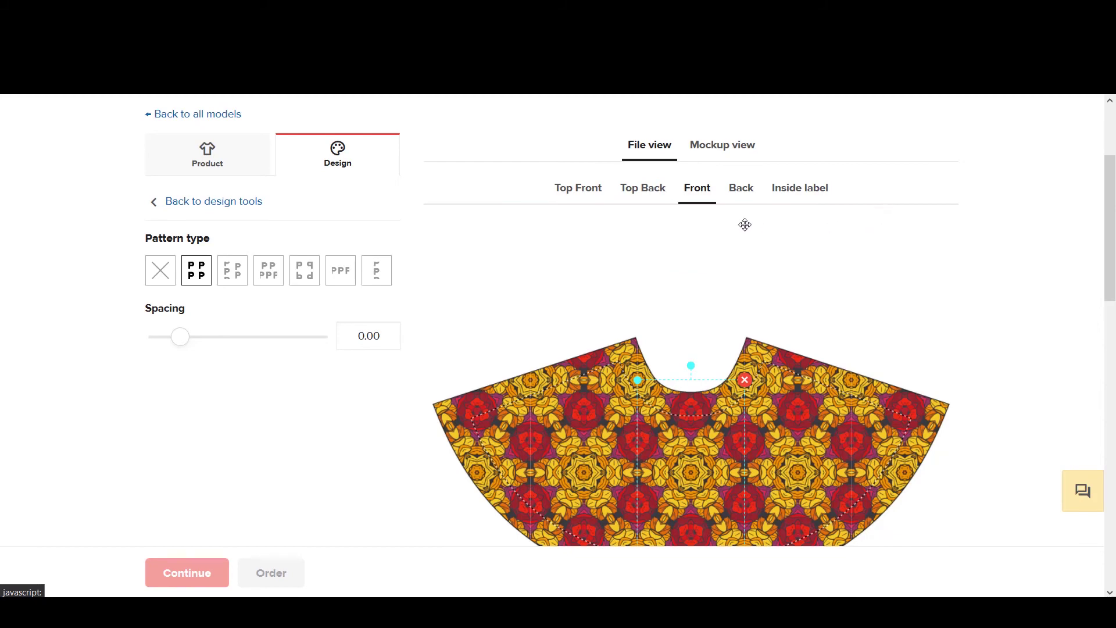
click(721, 147)
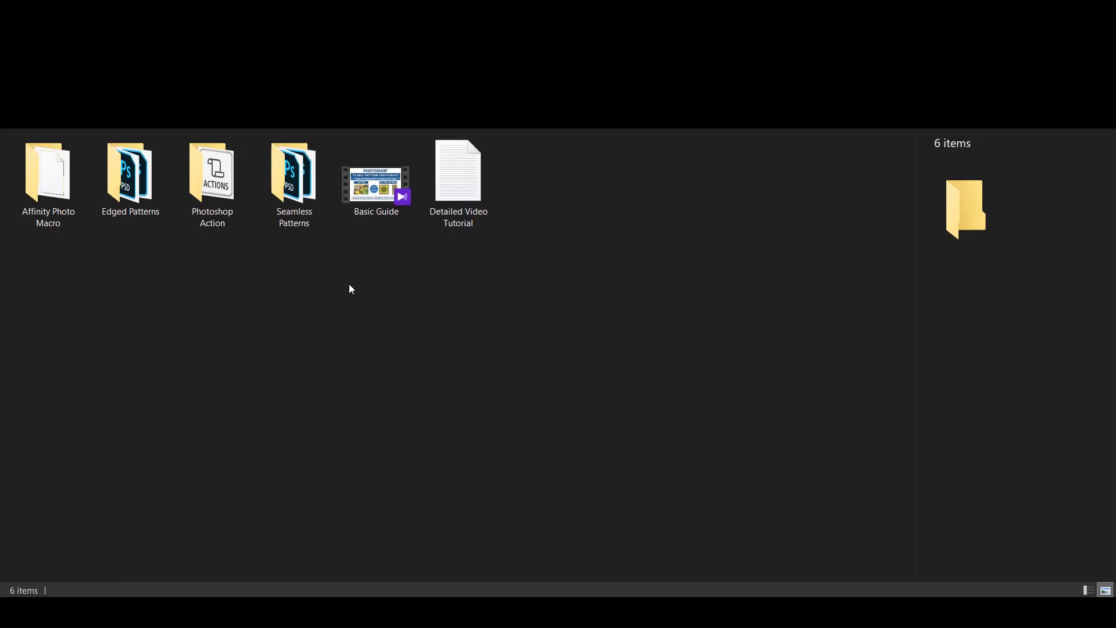
Step: In File Explorer, look through the PSD templates in the Seamless Patterns and Edged Patterns folders, and return to the parent folder
double_click(314, 197)
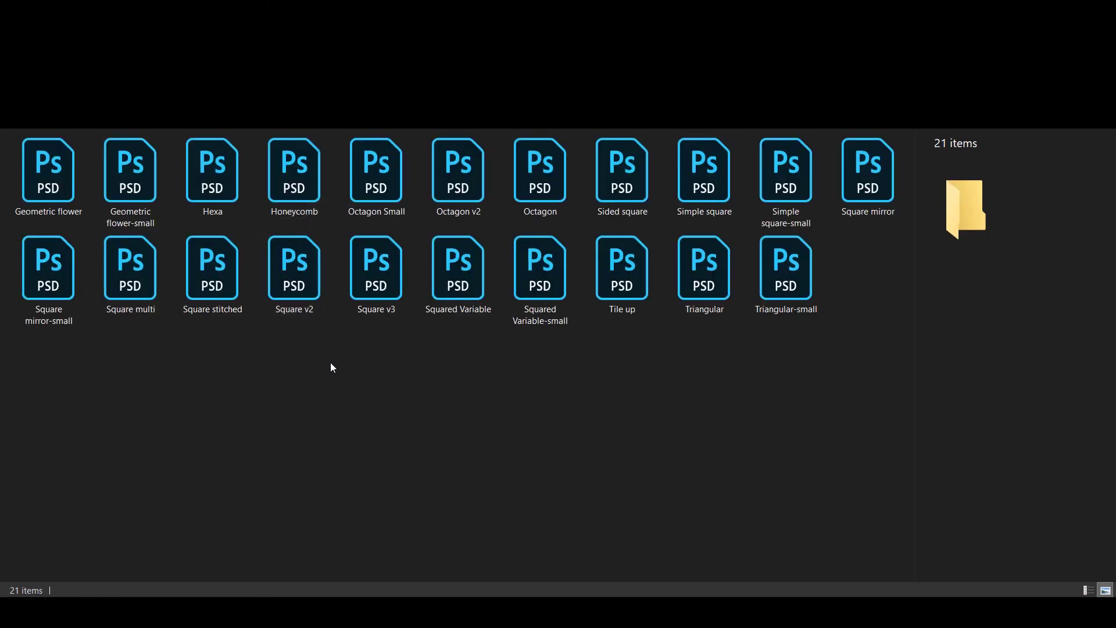
key(alt+Left)
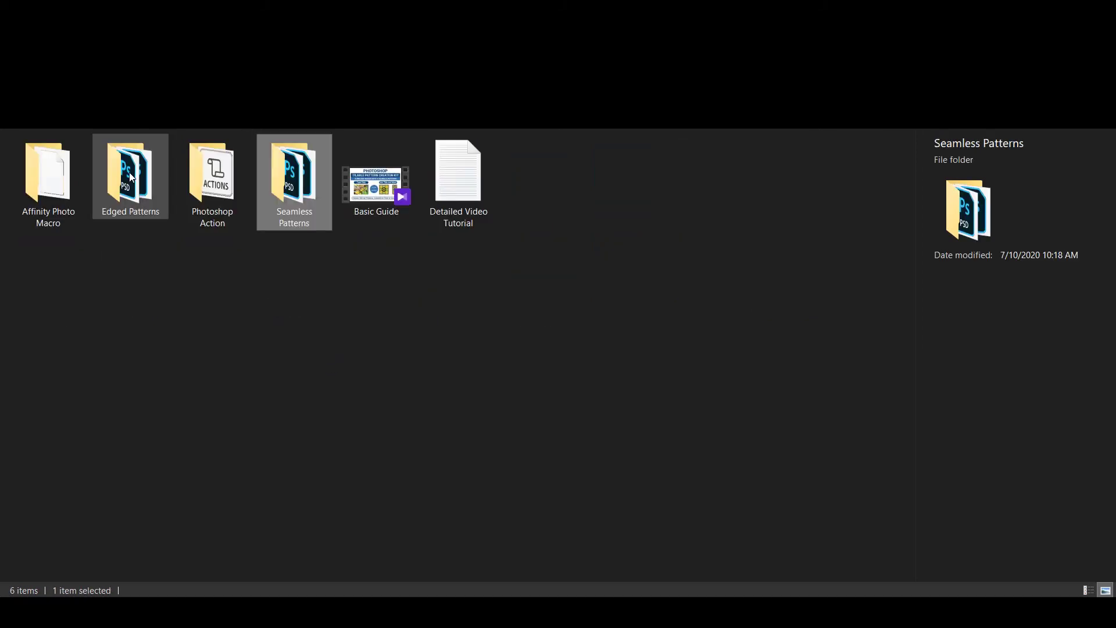
double_click(130, 177)
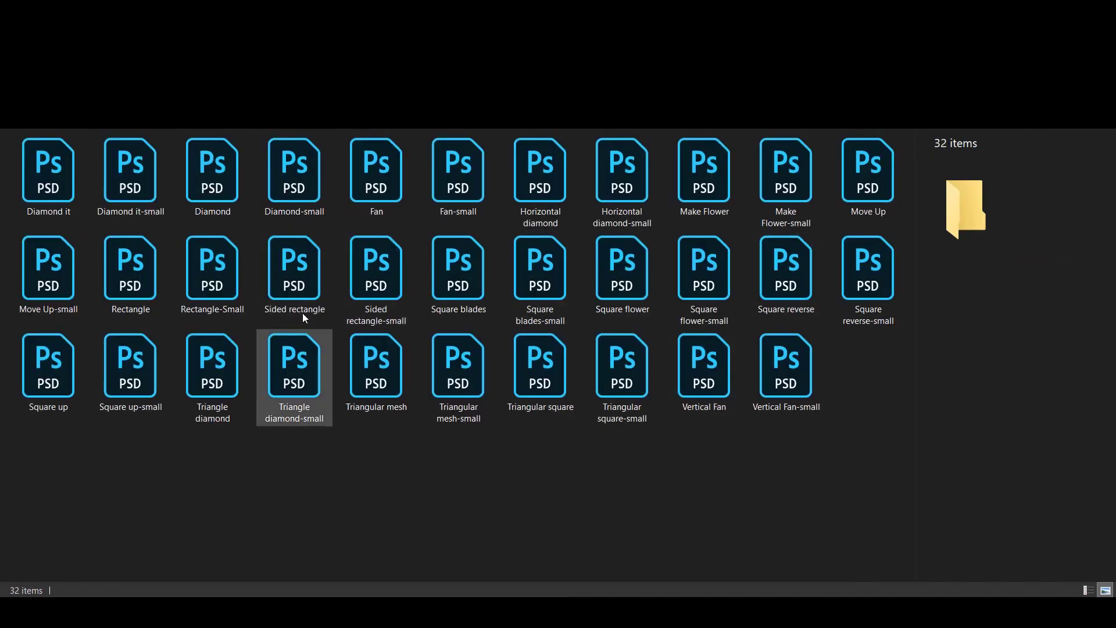
key(alt+Left)
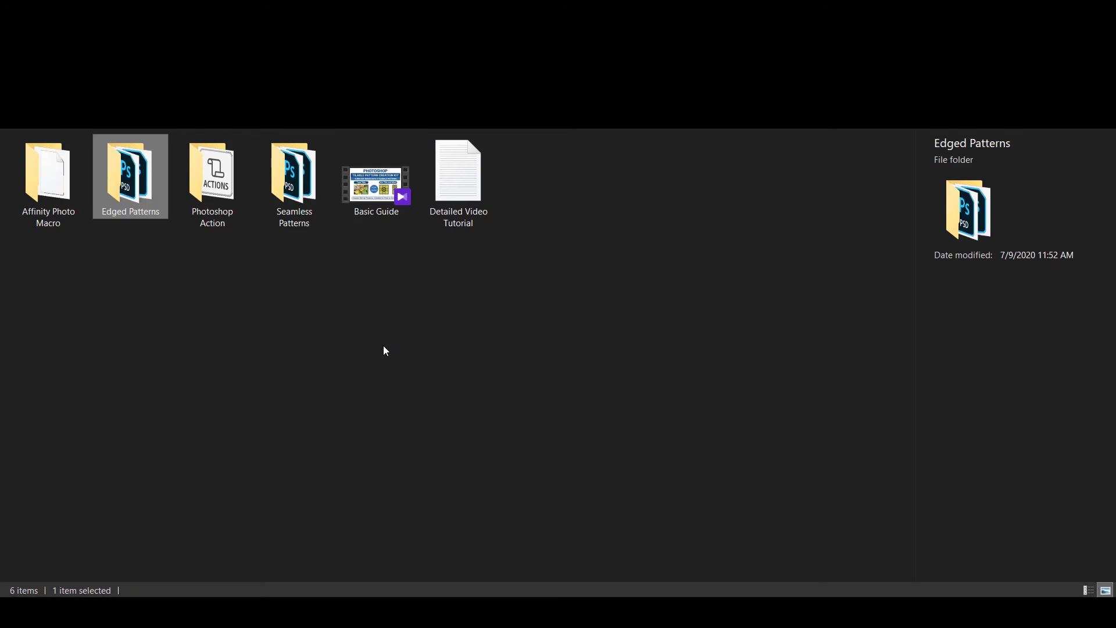
click(383, 346)
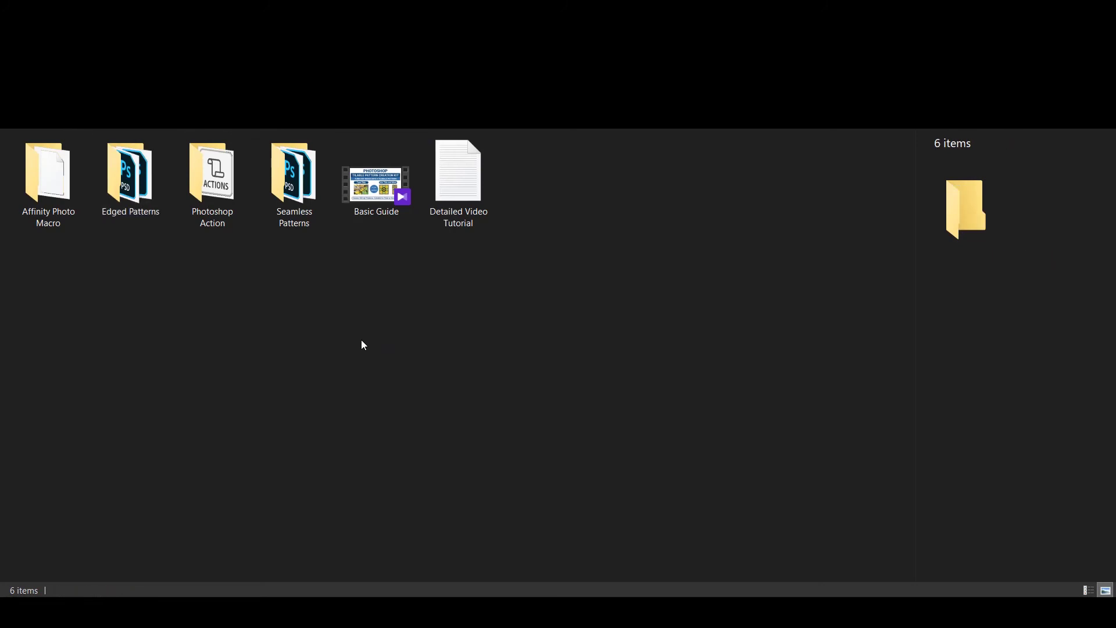